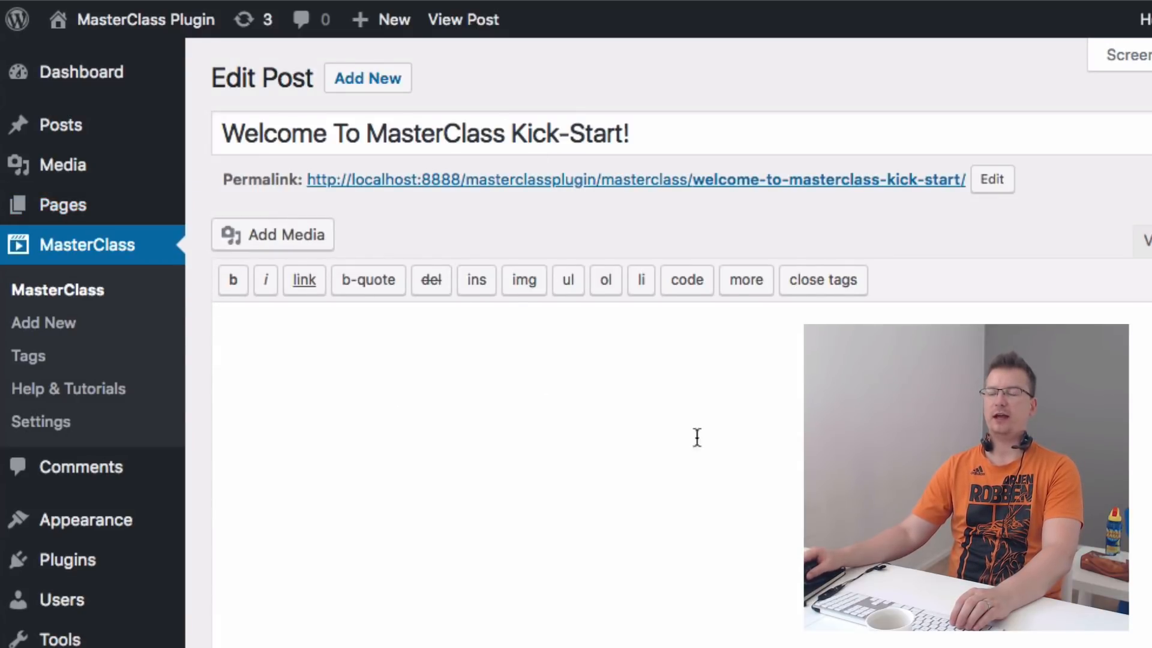
Open the Brand & Design settings of the MasterClass and review the available Top Menubar styles.
{"action": "scroll", "coordinate": [768, 447], "scroll_direction": "down", "scroll_amount": 15}
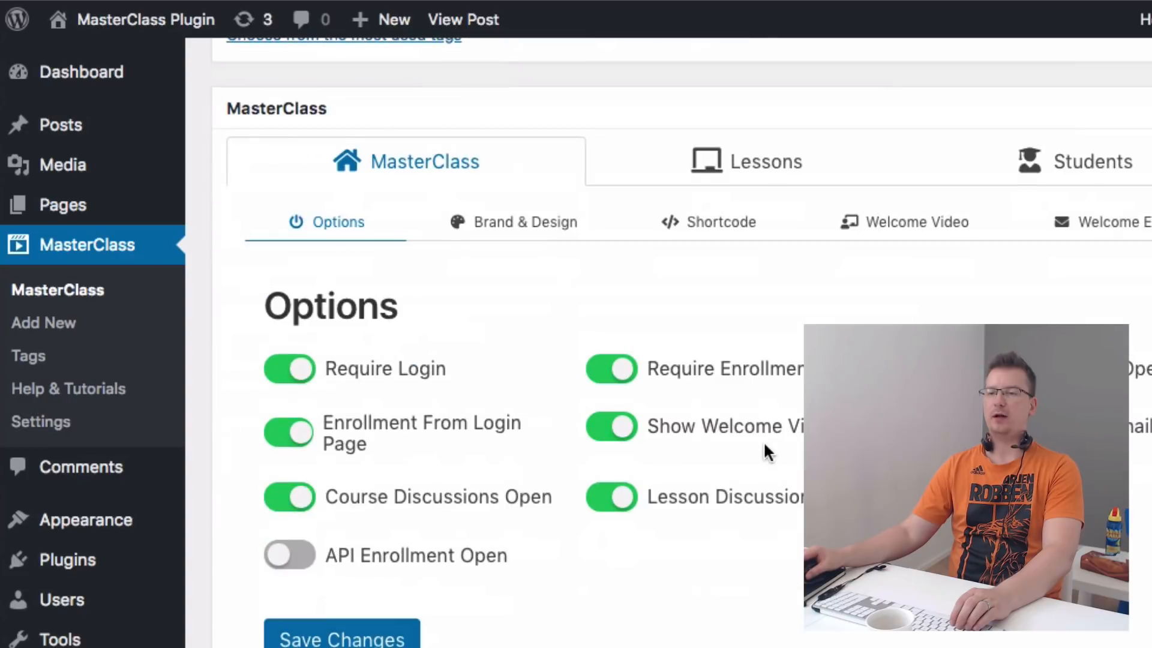
{"action": "scroll", "coordinate": [668, 343], "scroll_direction": "down", "scroll_amount": 1}
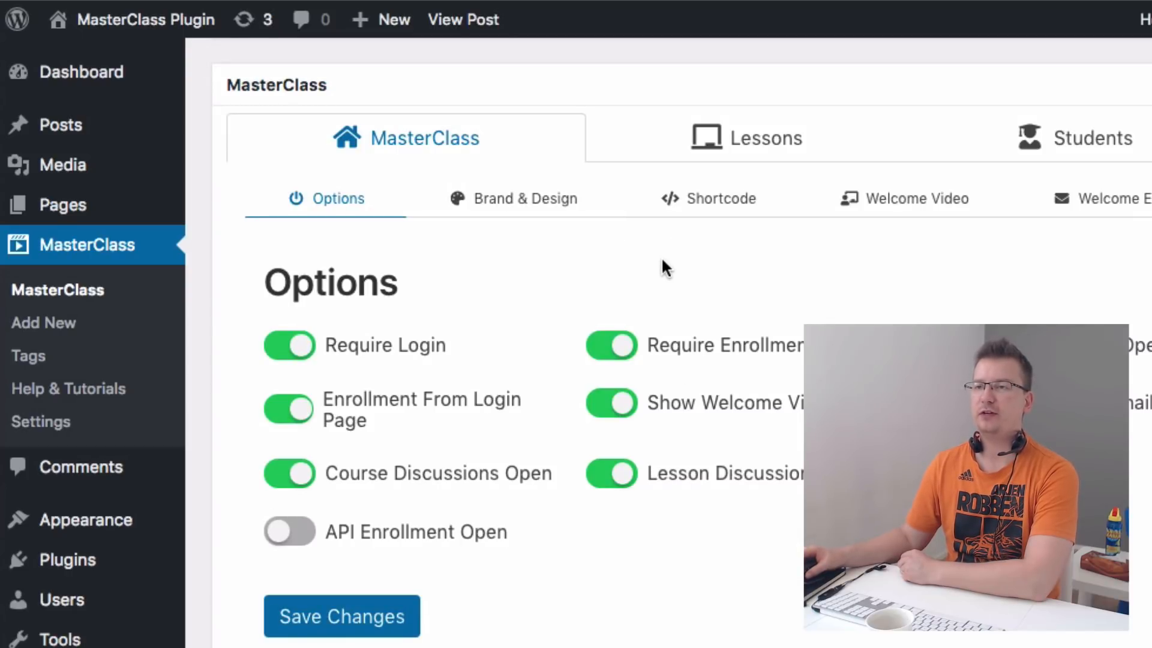
{"action": "left_click", "coordinate": [503, 201]}
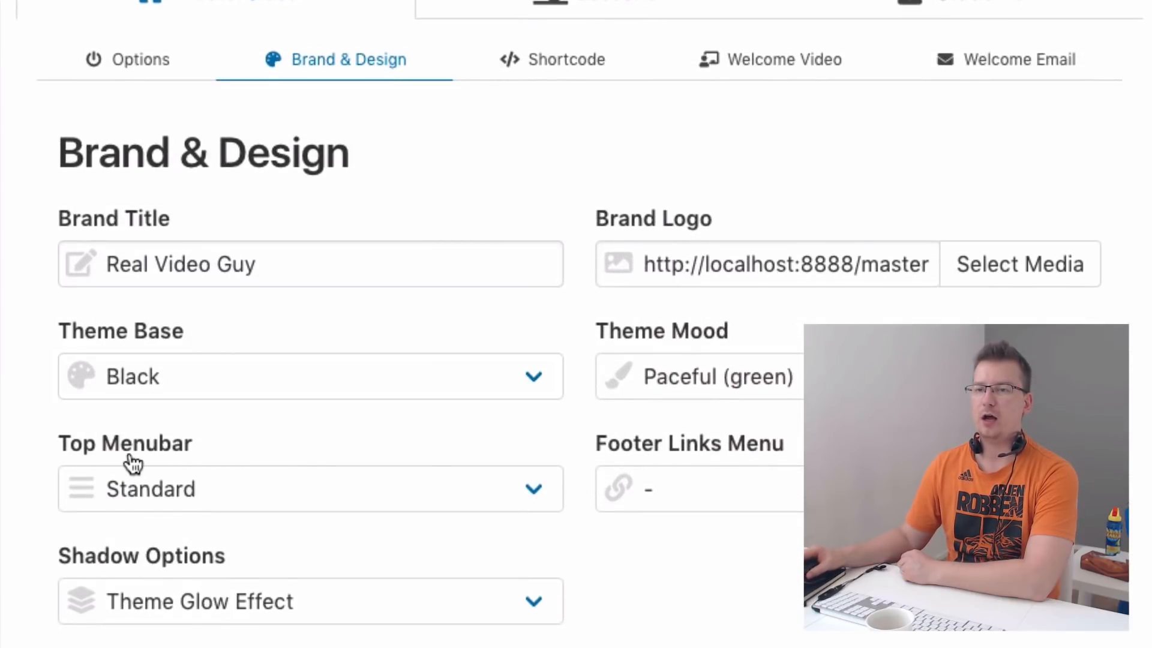
{"action": "left_click", "coordinate": [296, 490]}
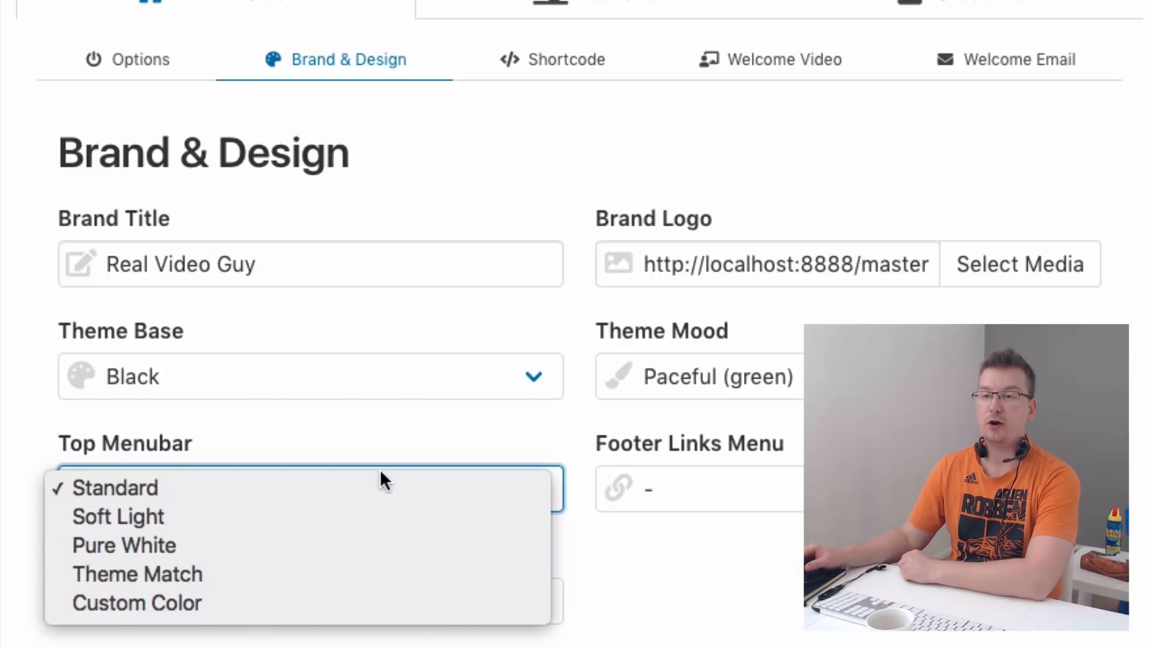
{"action": "left_click", "coordinate": [722, 605]}
Open the course page from the post's permalink and examine its top menubar and page content.
{"action": "scroll", "coordinate": [703, 596], "scroll_direction": "up", "scroll_amount": 12}
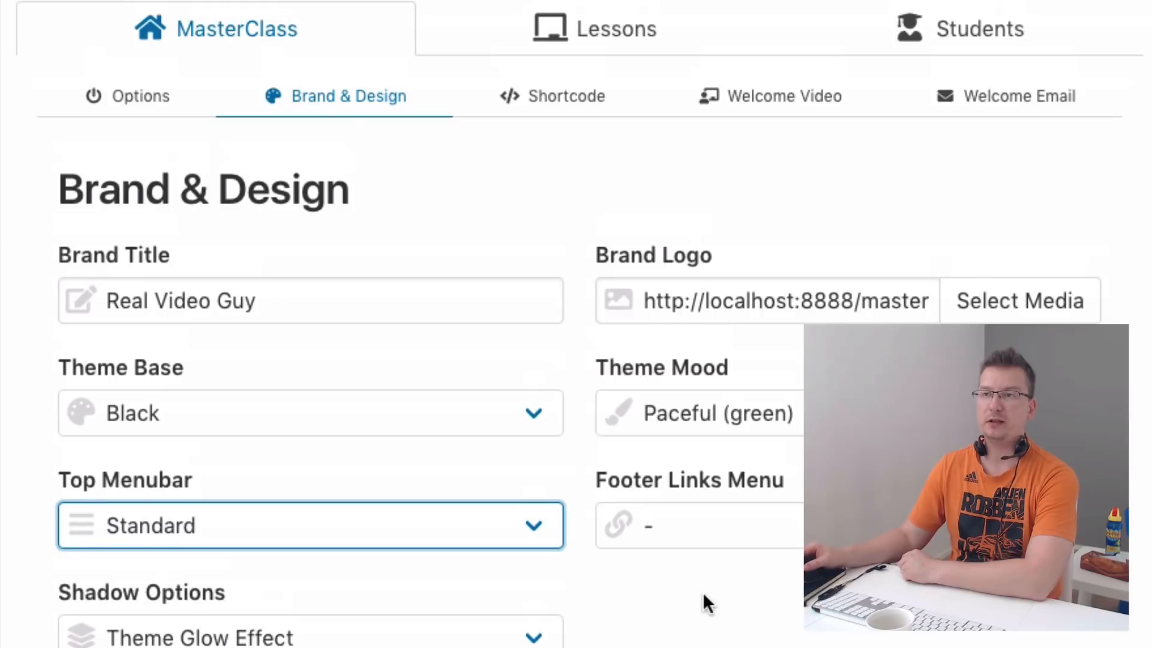
{"action": "scroll", "coordinate": [677, 522], "scroll_direction": "up", "scroll_amount": 15}
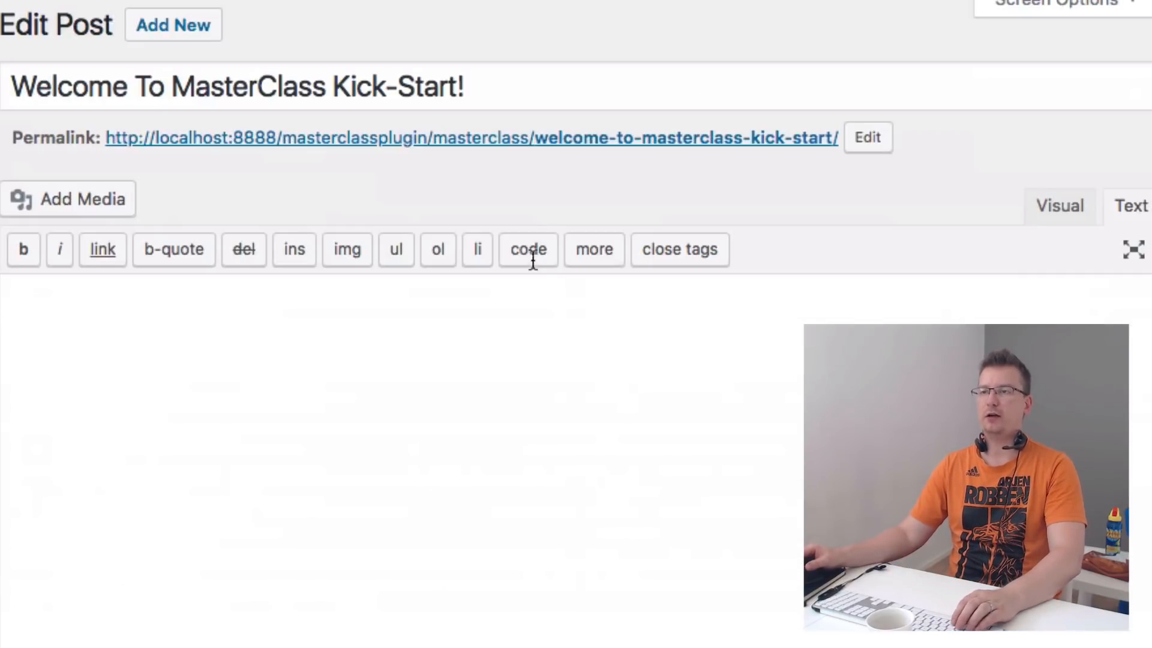
{"action": "left_click", "coordinate": [474, 145]}
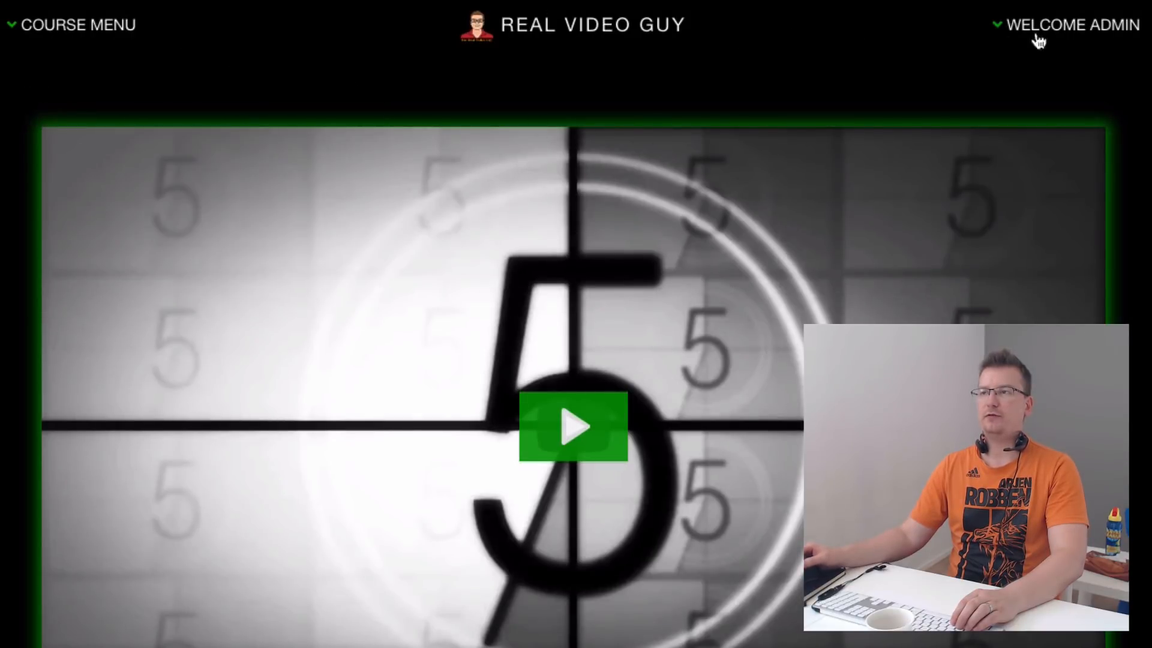
{"action": "mouse_move", "coordinate": [1087, 37]}
{"action": "scroll", "coordinate": [702, 286], "scroll_direction": "down", "scroll_amount": 10}
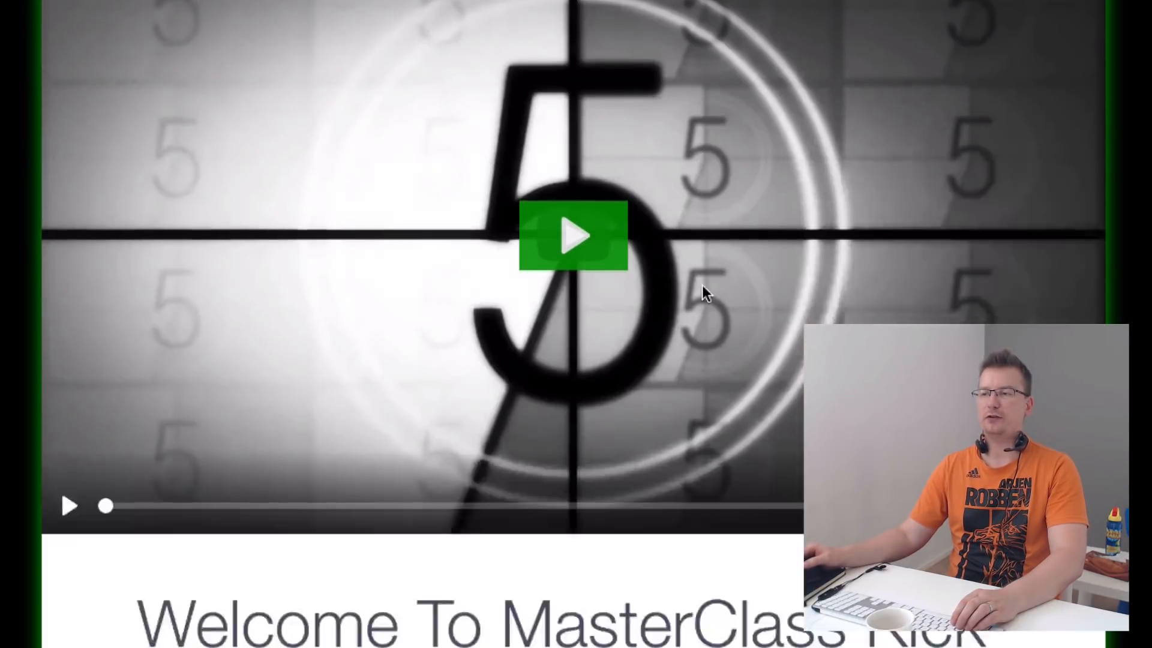
{"action": "scroll", "coordinate": [706, 288], "scroll_direction": "up", "scroll_amount": 10}
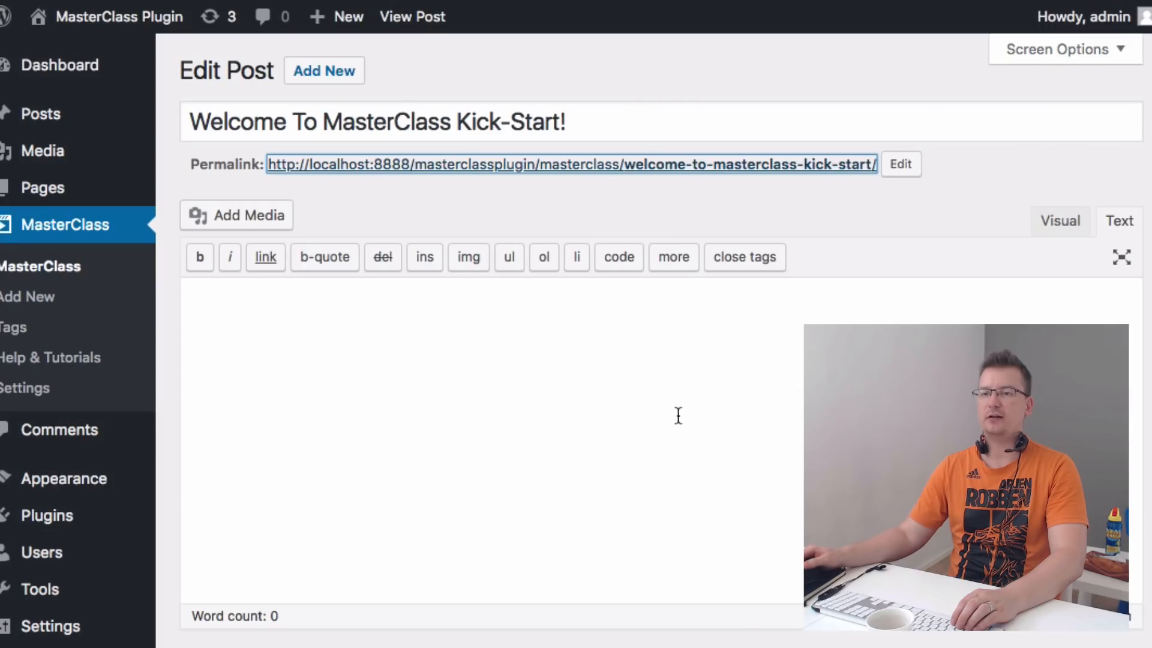
Set the Top Menubar to Soft Light, reload the course page and check the course menu.
{"action": "scroll", "coordinate": [678, 415], "scroll_direction": "down", "scroll_amount": 15}
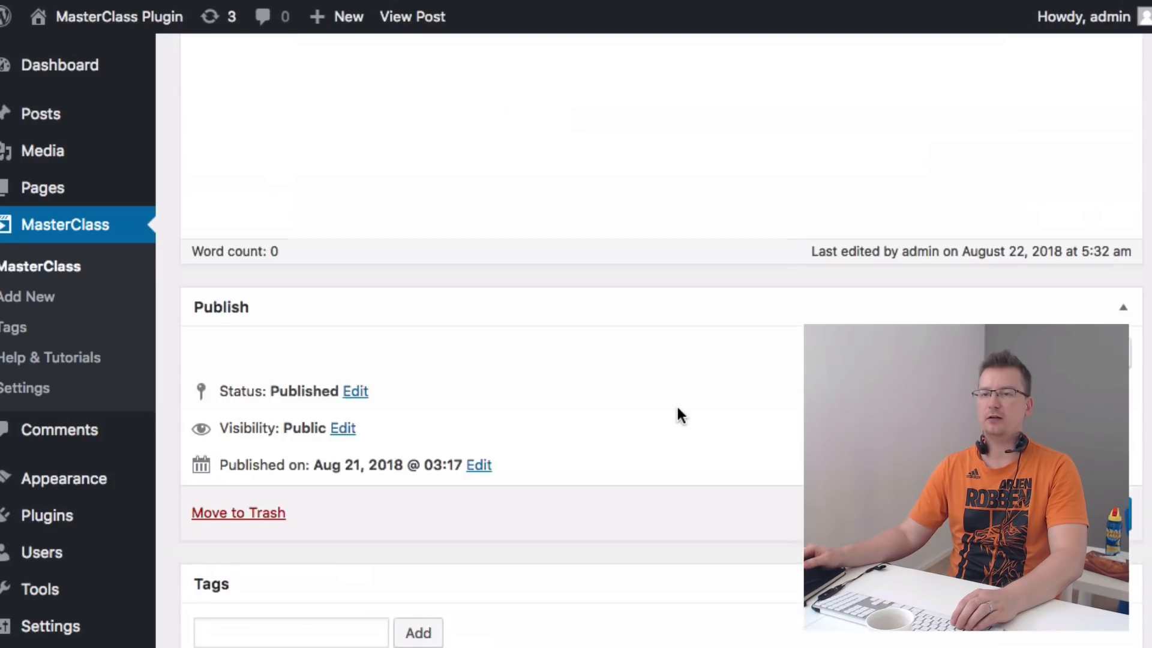
{"action": "scroll", "coordinate": [672, 405], "scroll_direction": "down", "scroll_amount": 5}
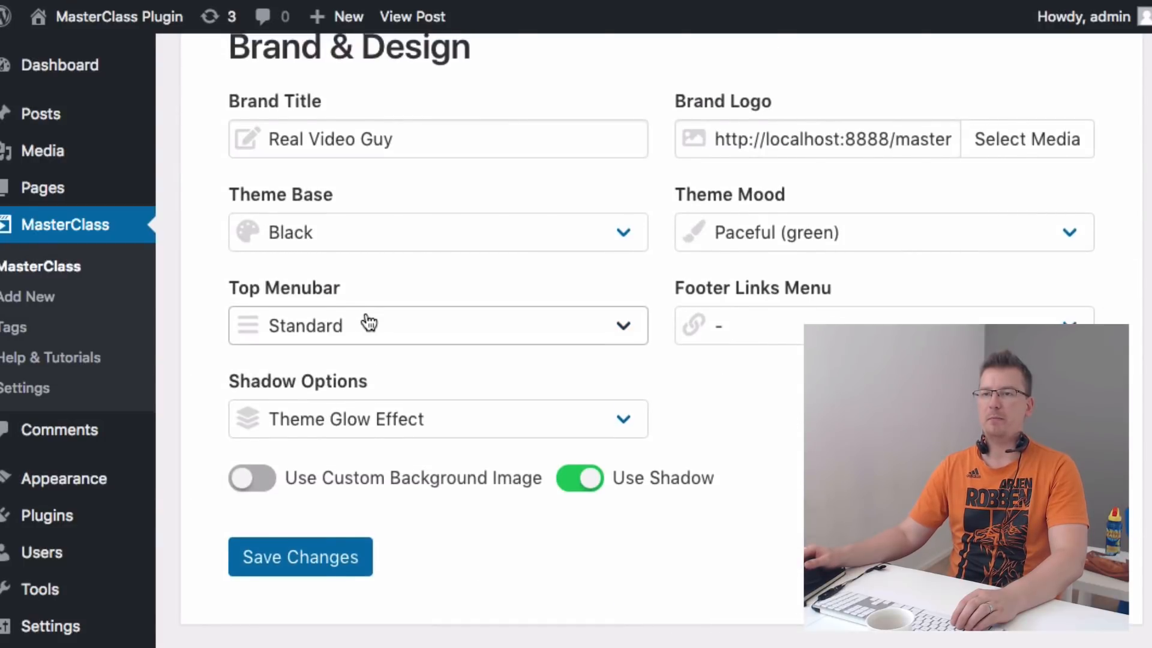
{"action": "scroll", "coordinate": [378, 360], "scroll_direction": "up", "scroll_amount": 2}
{"action": "left_click", "coordinate": [400, 397]}
{"action": "left_click", "coordinate": [433, 418]}
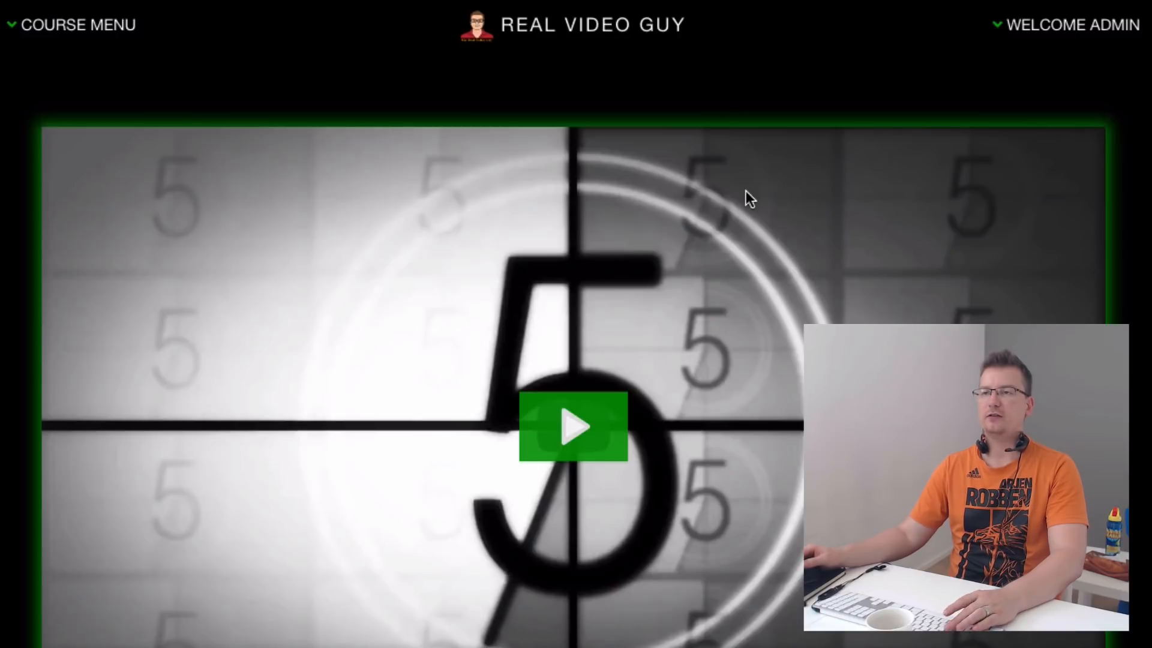
{"action": "key", "text": "super+r"}
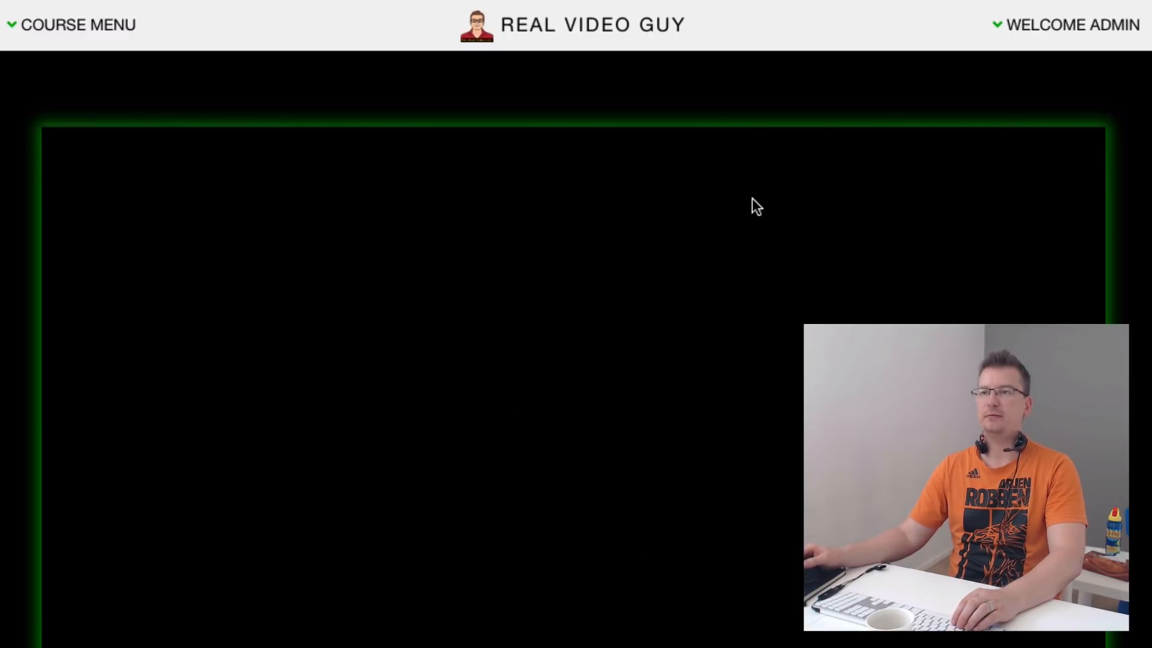
{"action": "left_click", "coordinate": [93, 33]}
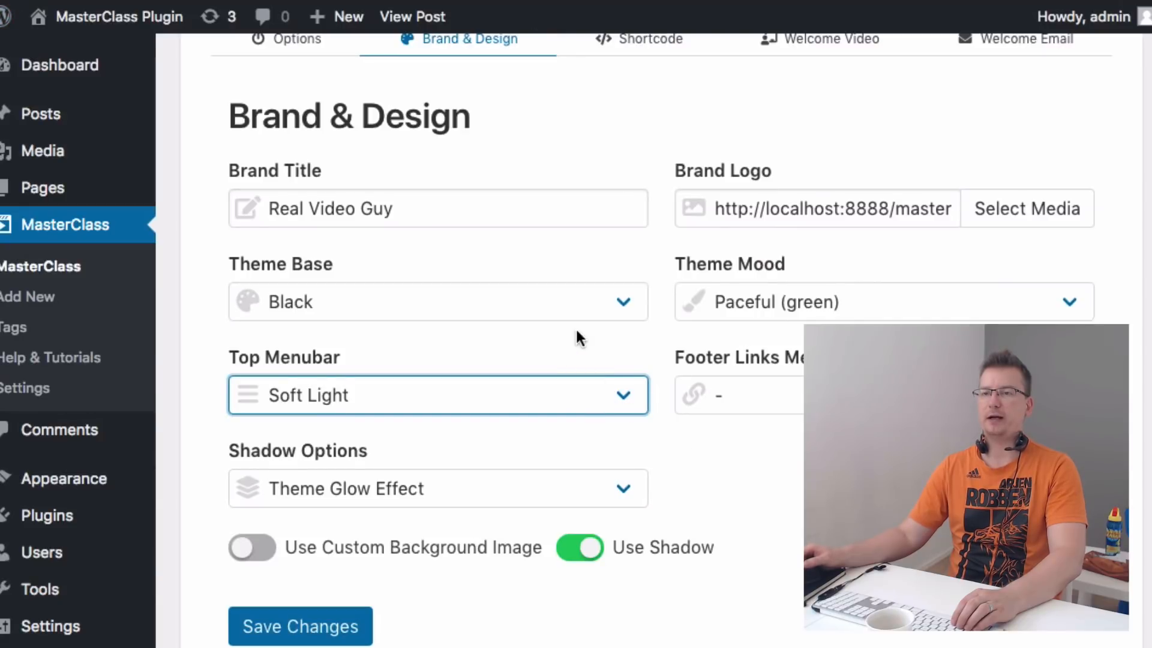
Set the Theme Base to Dark and preview the course menu on the course page.
{"action": "left_click", "coordinate": [571, 314]}
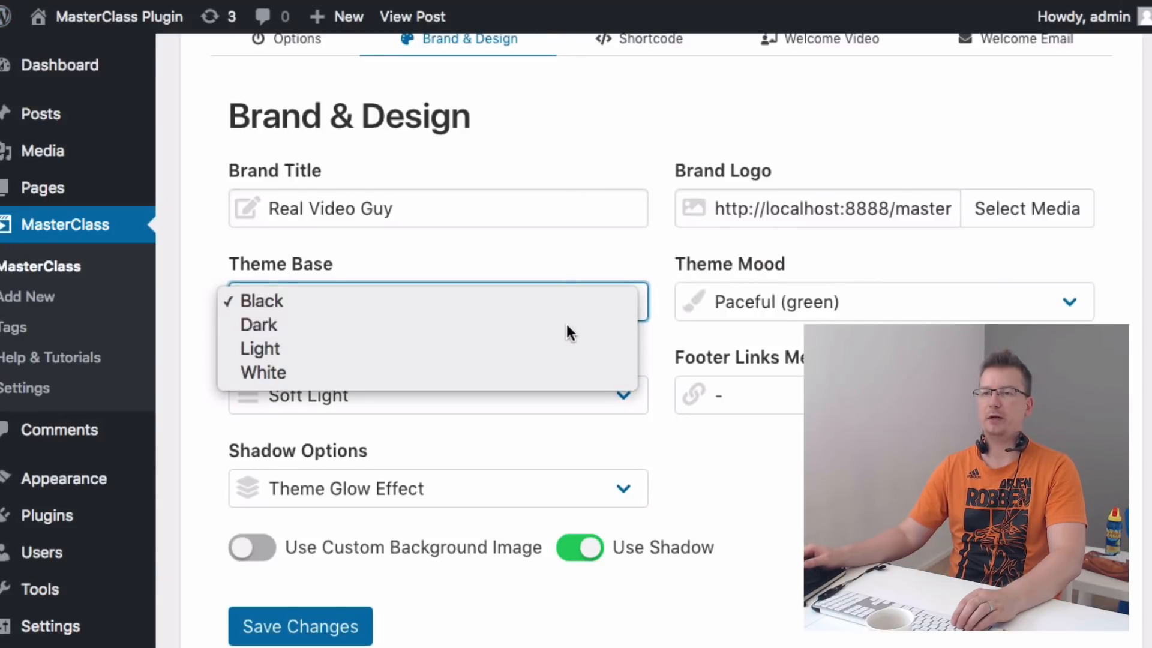
{"action": "left_click", "coordinate": [567, 323]}
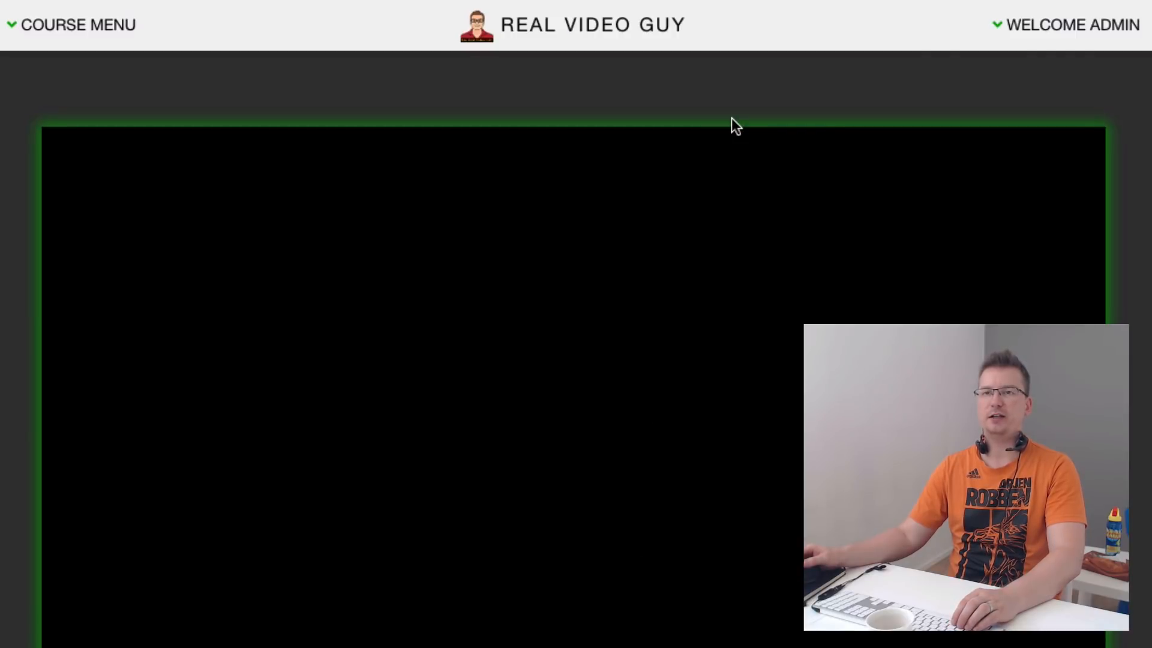
{"action": "left_click", "coordinate": [120, 30]}
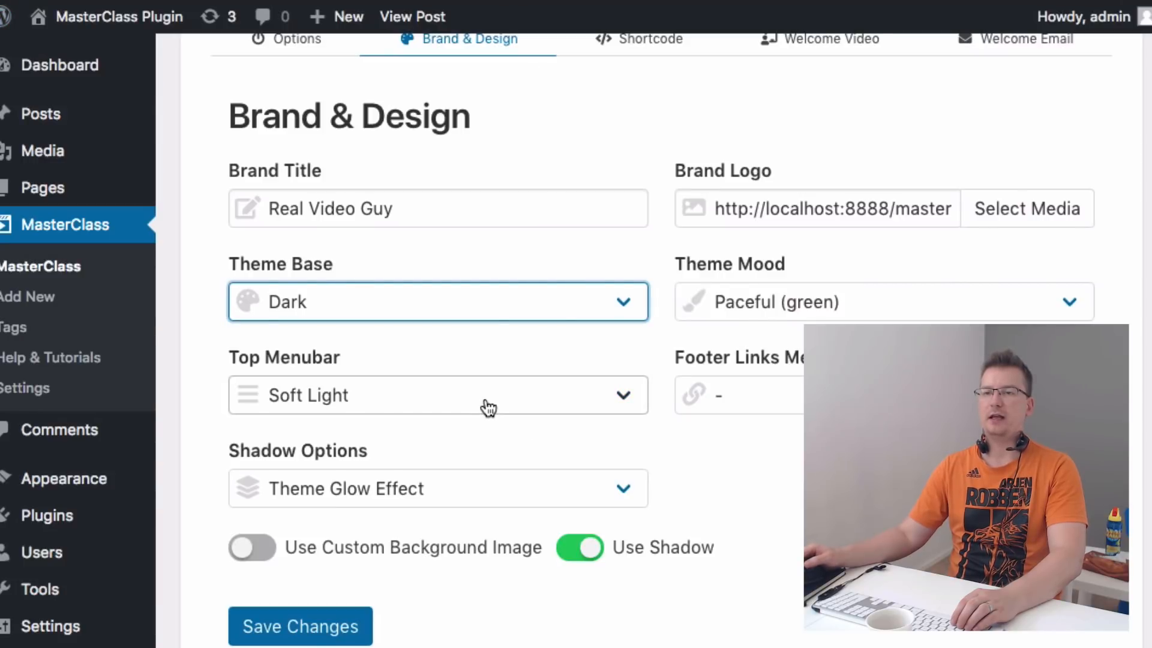
Set the Top Menubar to Pure White and reload the course page to preview it.
{"action": "left_click", "coordinate": [486, 402]}
{"action": "left_click", "coordinate": [491, 417]}
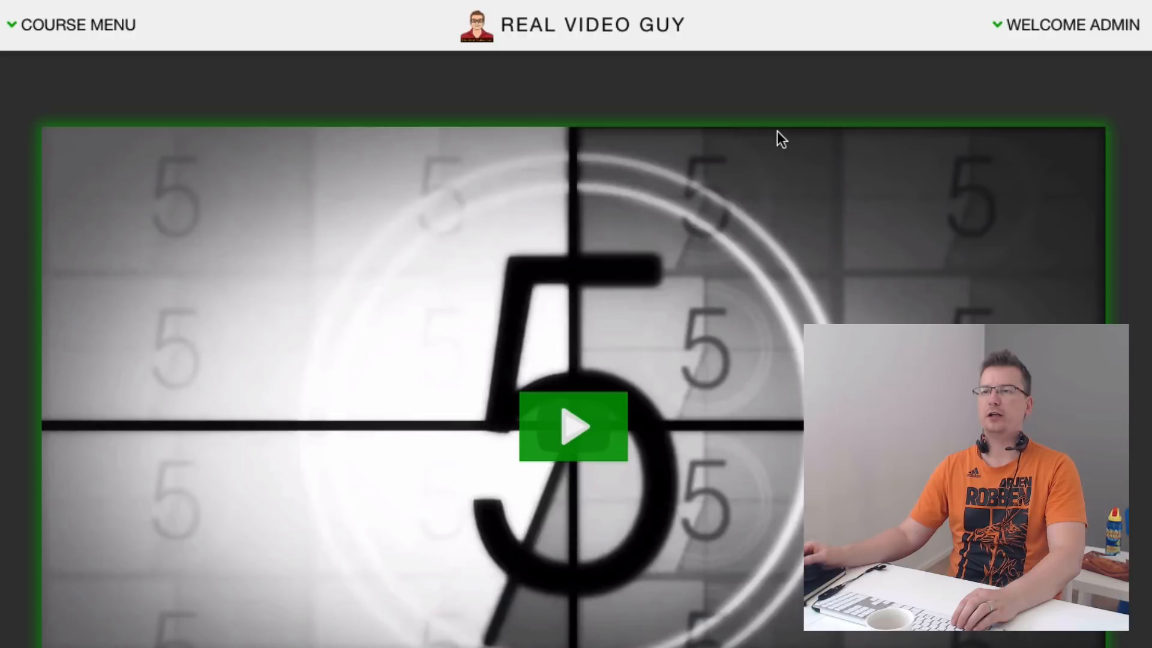
{"action": "key", "text": "super+r"}
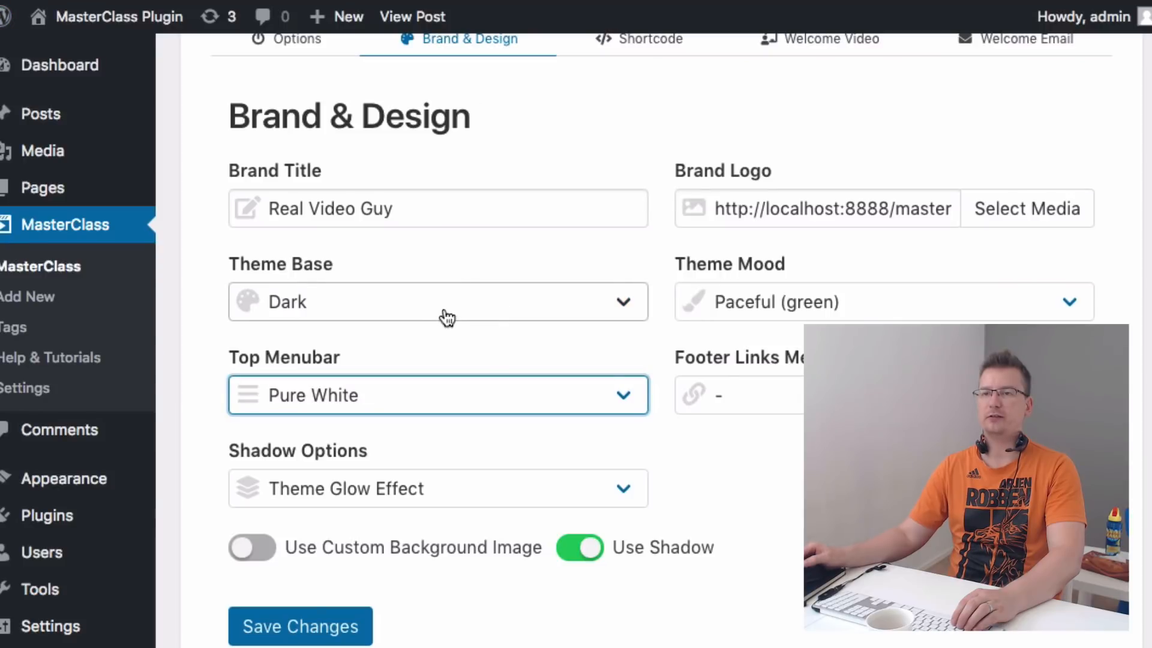
Set the Theme Base to White and preview the course page with its course menu expanded.
{"action": "left_click", "coordinate": [446, 316]}
{"action": "left_click", "coordinate": [447, 346]}
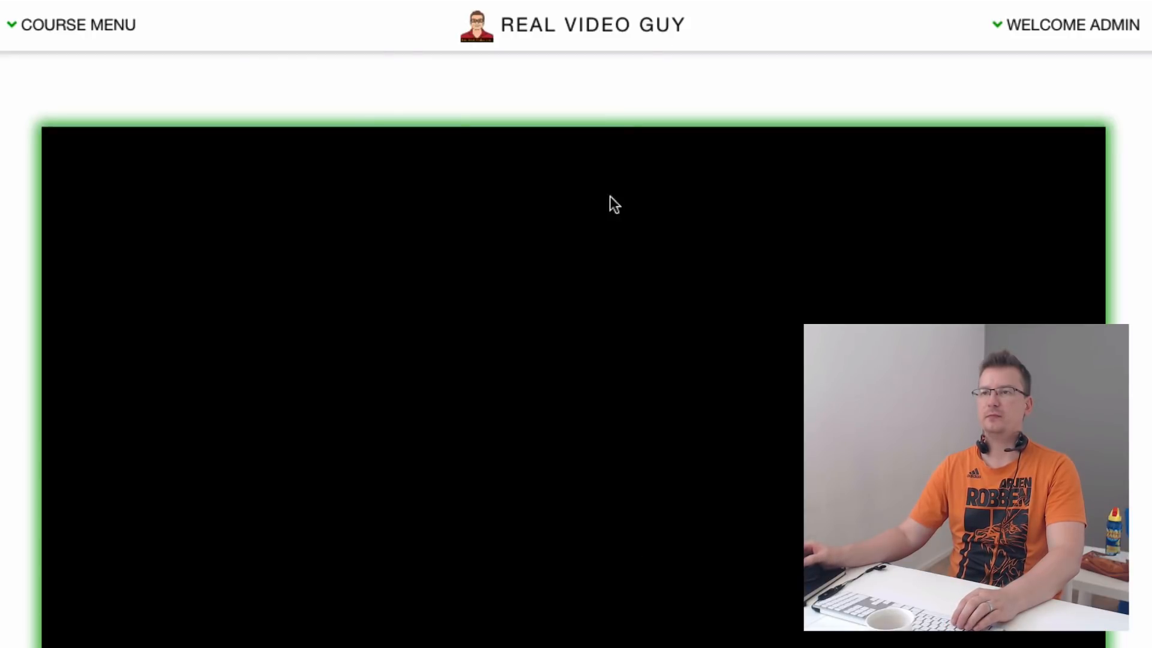
{"action": "mouse_move", "coordinate": [177, 38]}
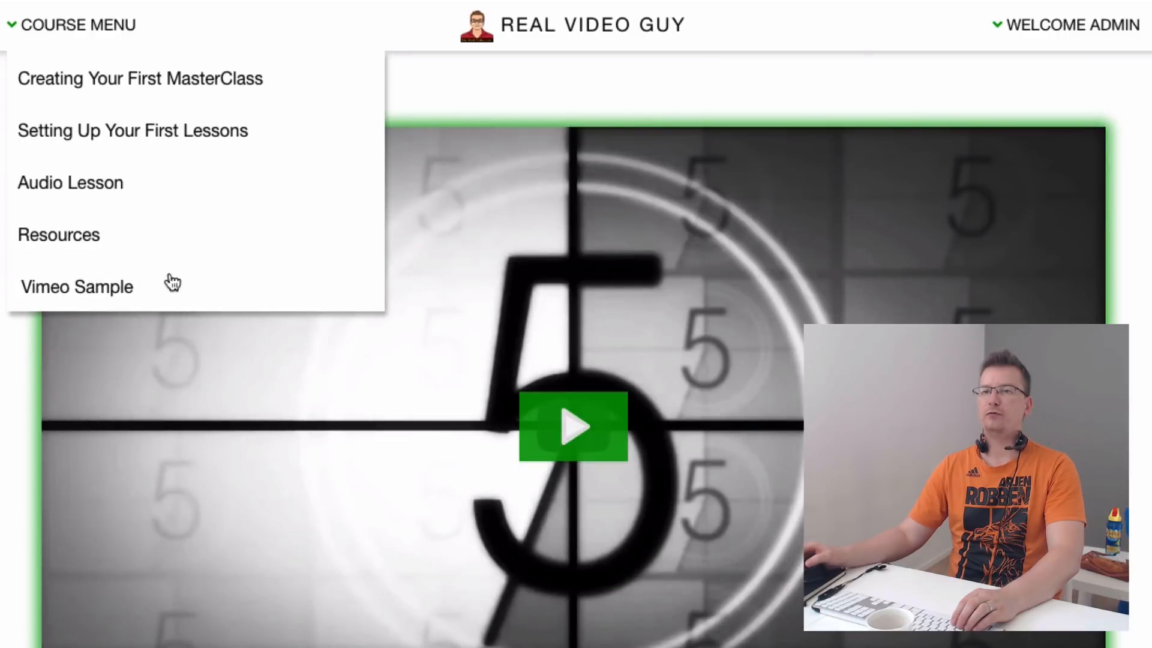
{"action": "scroll", "coordinate": [636, 108], "scroll_direction": "down", "scroll_amount": 10}
{"action": "scroll", "coordinate": [624, 120], "scroll_direction": "up", "scroll_amount": 10}
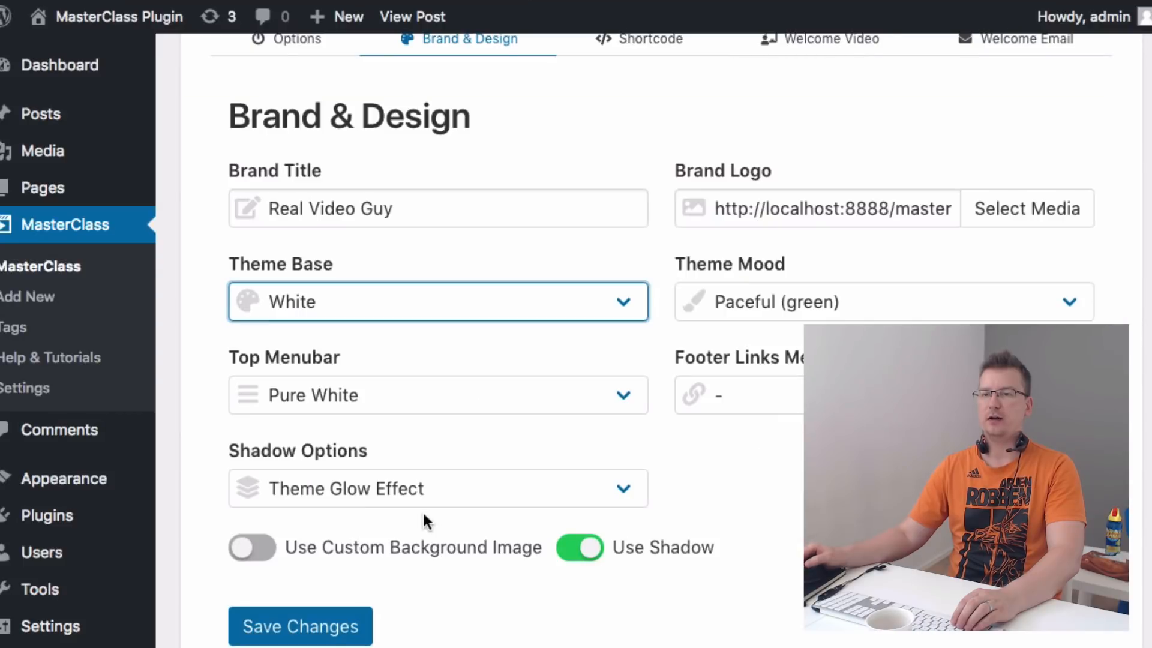
Set Shadow Options to "-", reload the course page and review its menu and content.
{"action": "left_click", "coordinate": [420, 497]}
{"action": "left_click", "coordinate": [432, 393]}
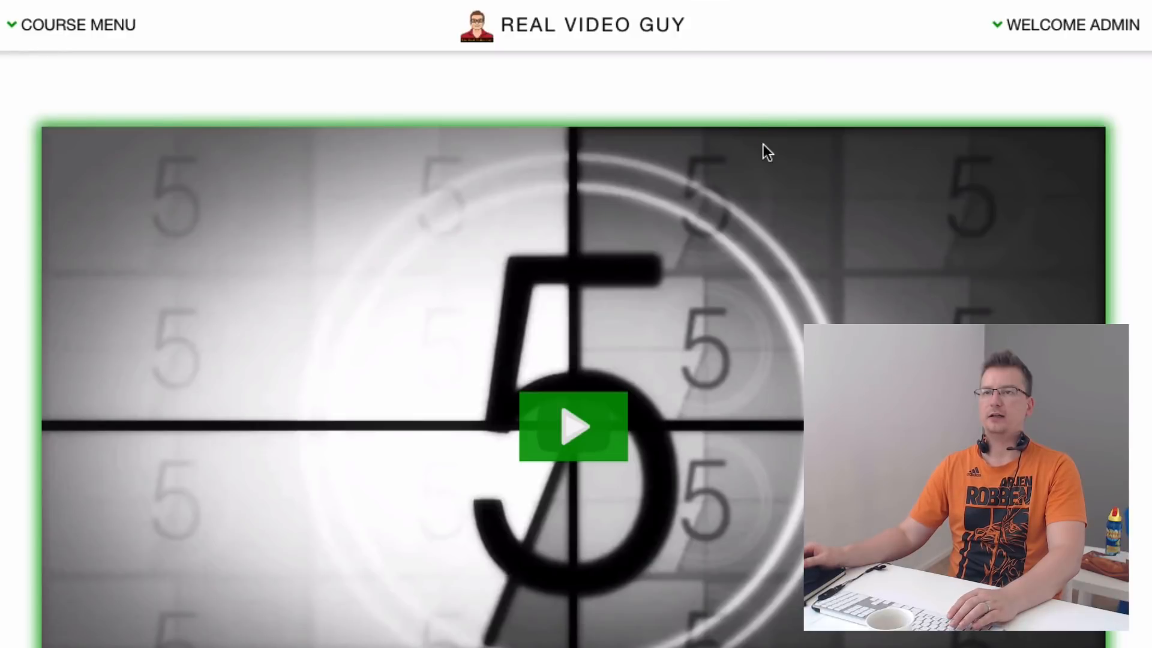
{"action": "key", "text": "super+r"}
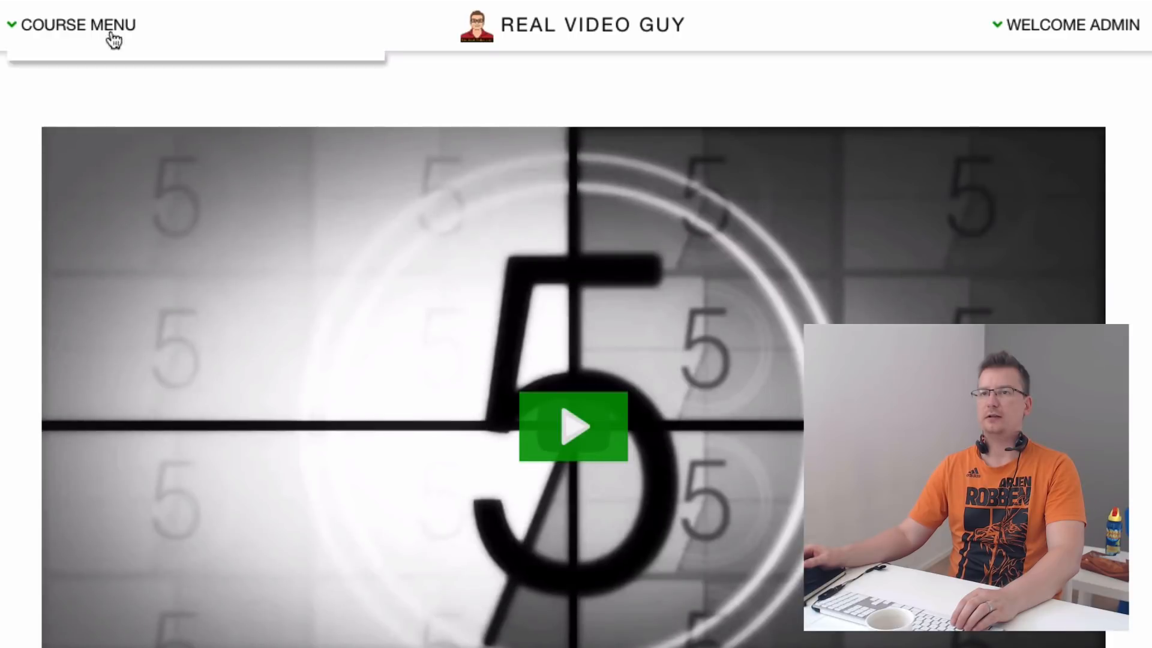
{"action": "left_click", "coordinate": [111, 27]}
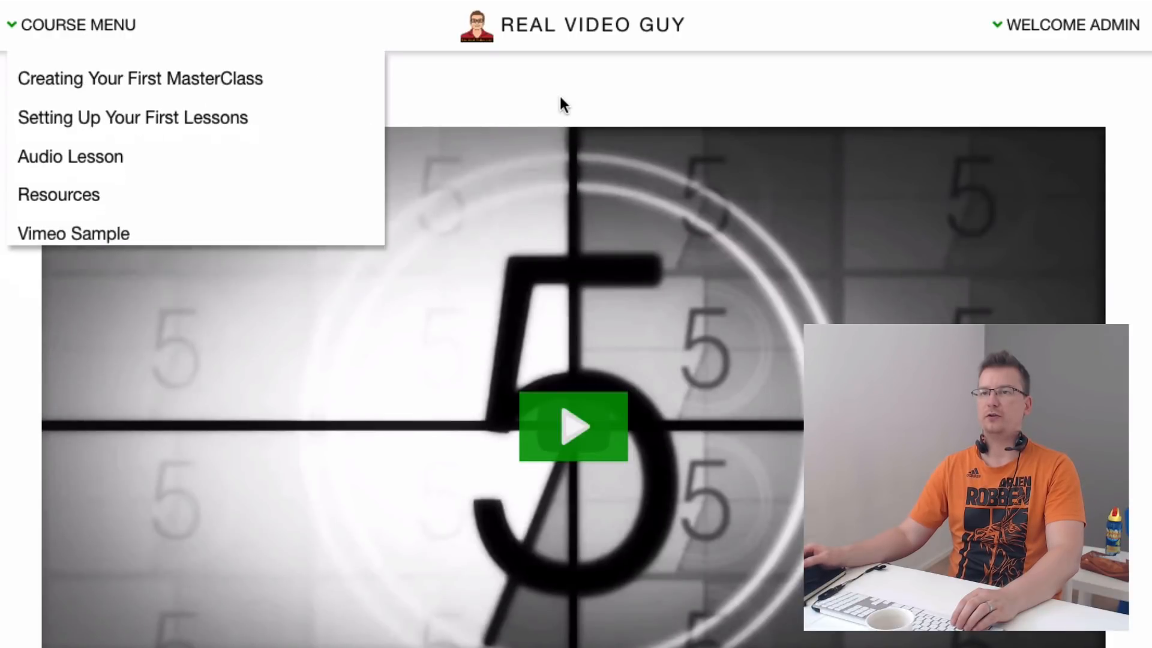
{"action": "scroll", "coordinate": [559, 96], "scroll_direction": "down", "scroll_amount": 15}
{"action": "scroll", "coordinate": [546, 103], "scroll_direction": "up", "scroll_amount": 15}
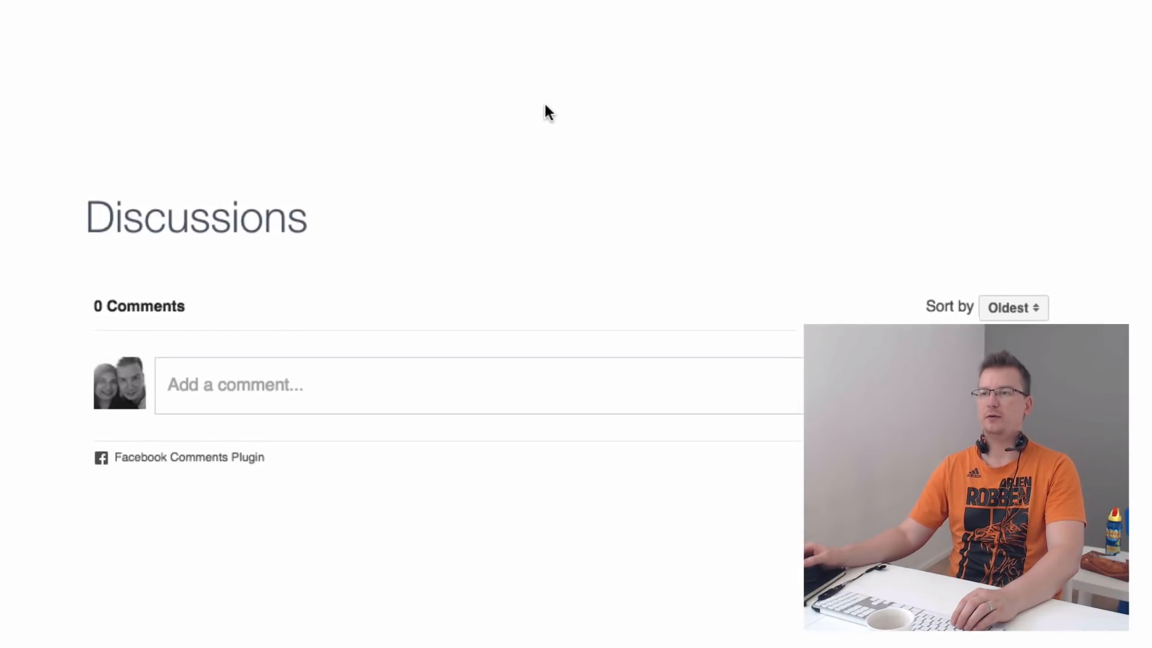
Set the Top Menubar to Theme Match and preview the course menu and page content on the course page.
{"action": "key", "text": "ctrl+Tab"}
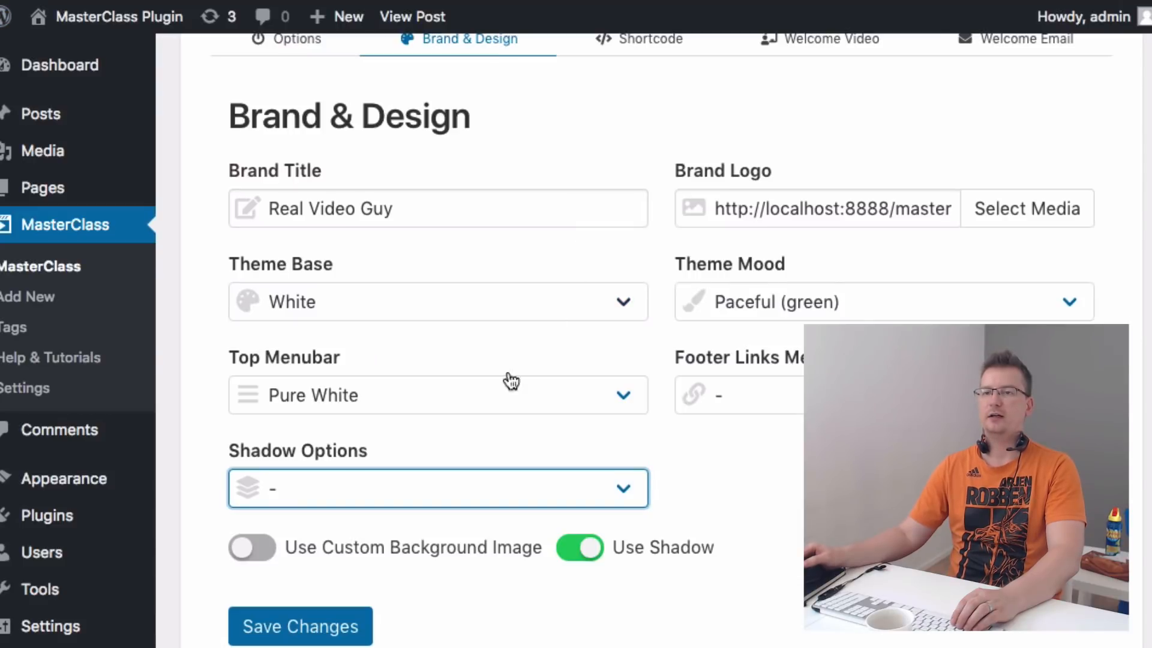
{"action": "left_click", "coordinate": [456, 408]}
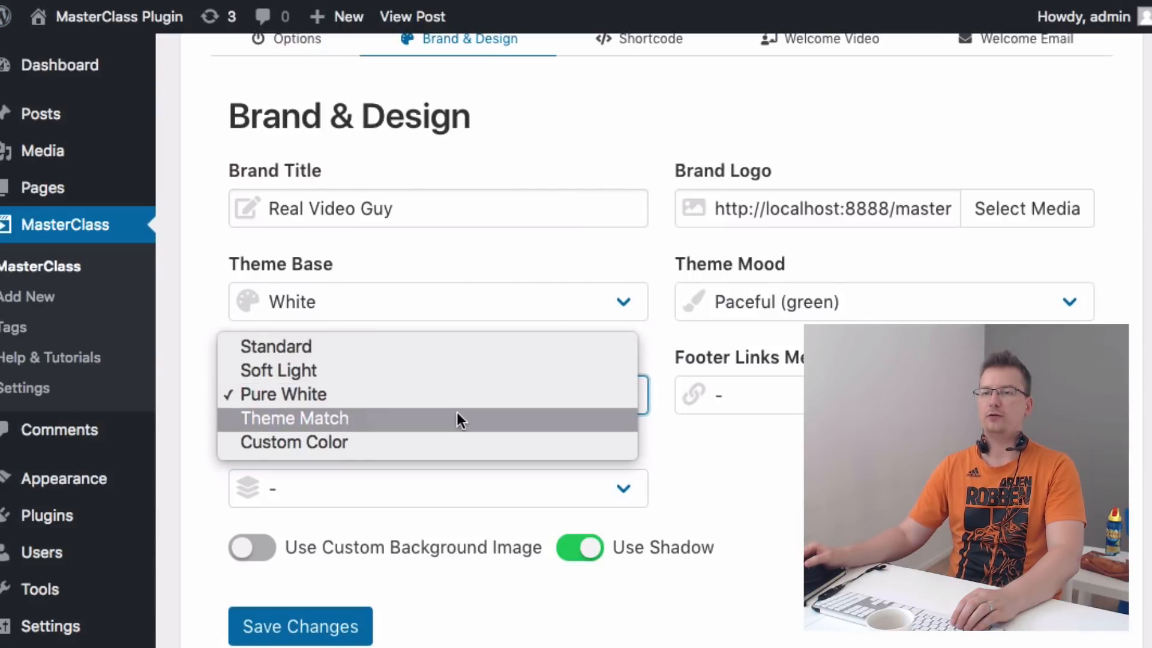
{"action": "left_click", "coordinate": [456, 414]}
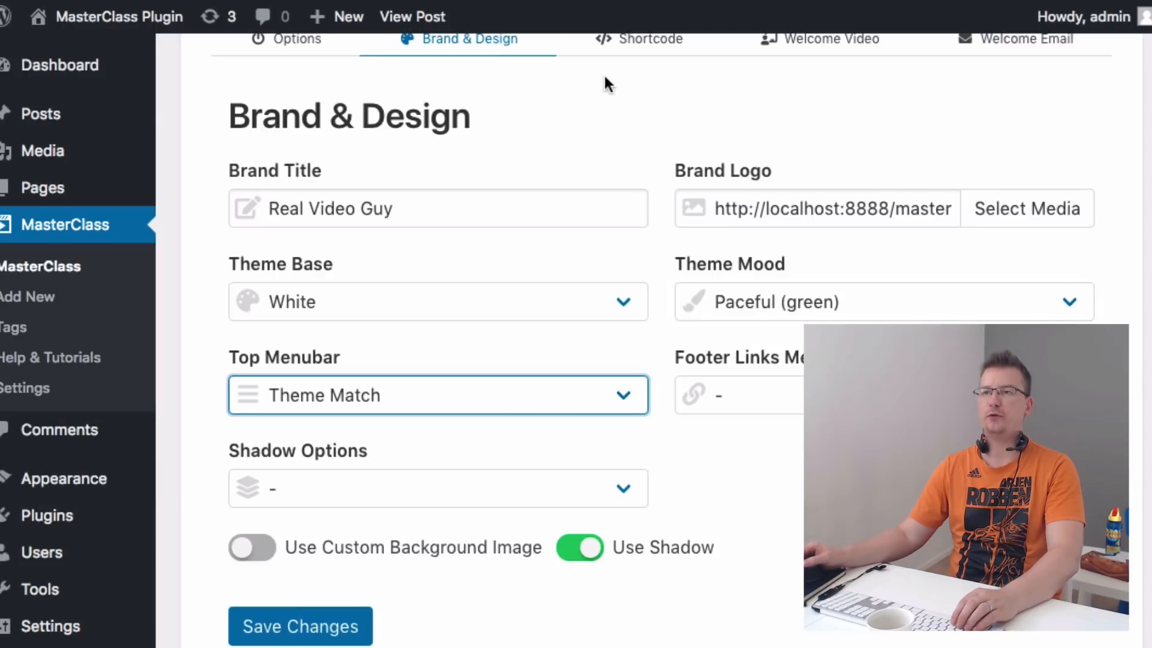
{"action": "left_click", "coordinate": [791, 1]}
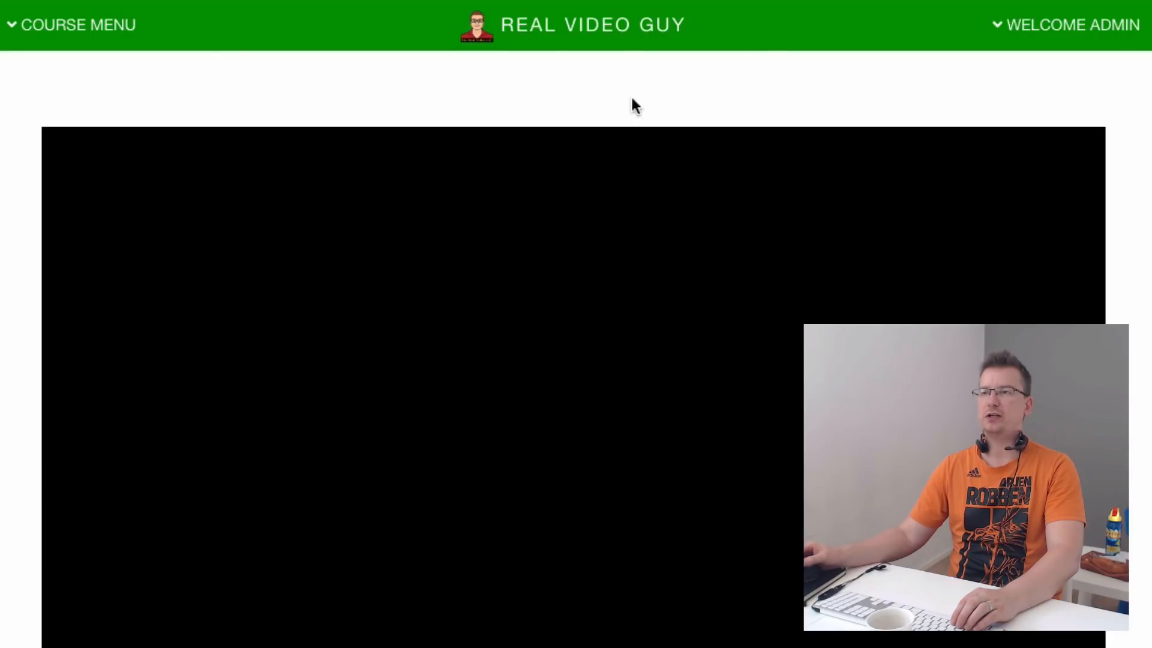
{"action": "left_click", "coordinate": [36, 25]}
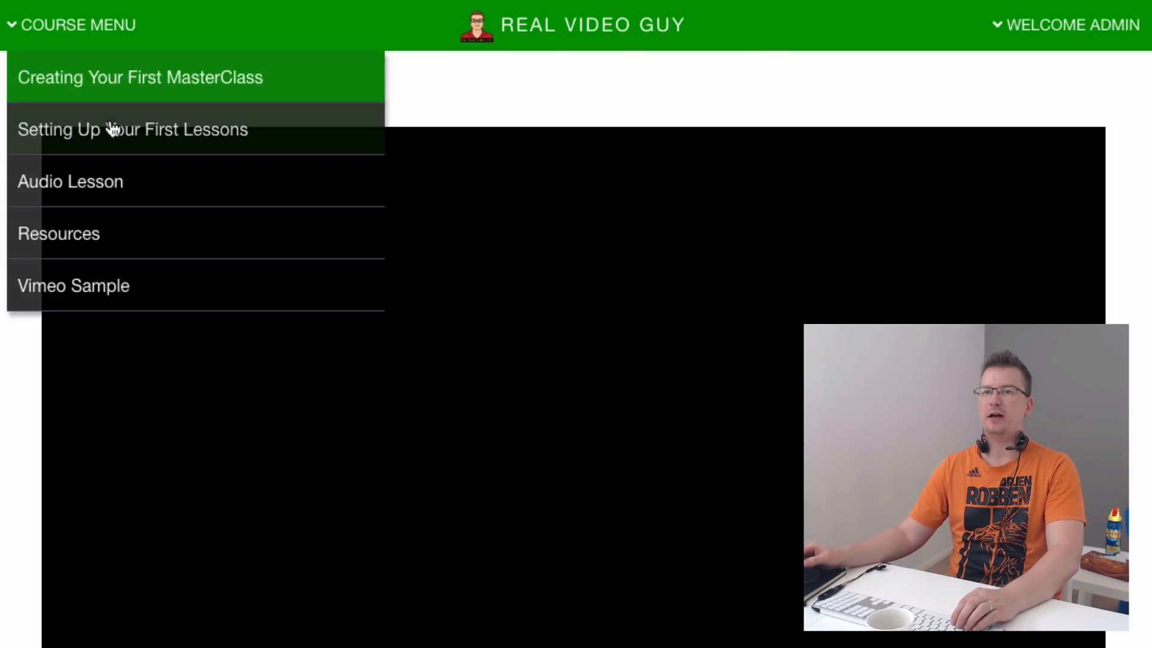
{"action": "scroll", "coordinate": [539, 84], "scroll_direction": "down", "scroll_amount": 10}
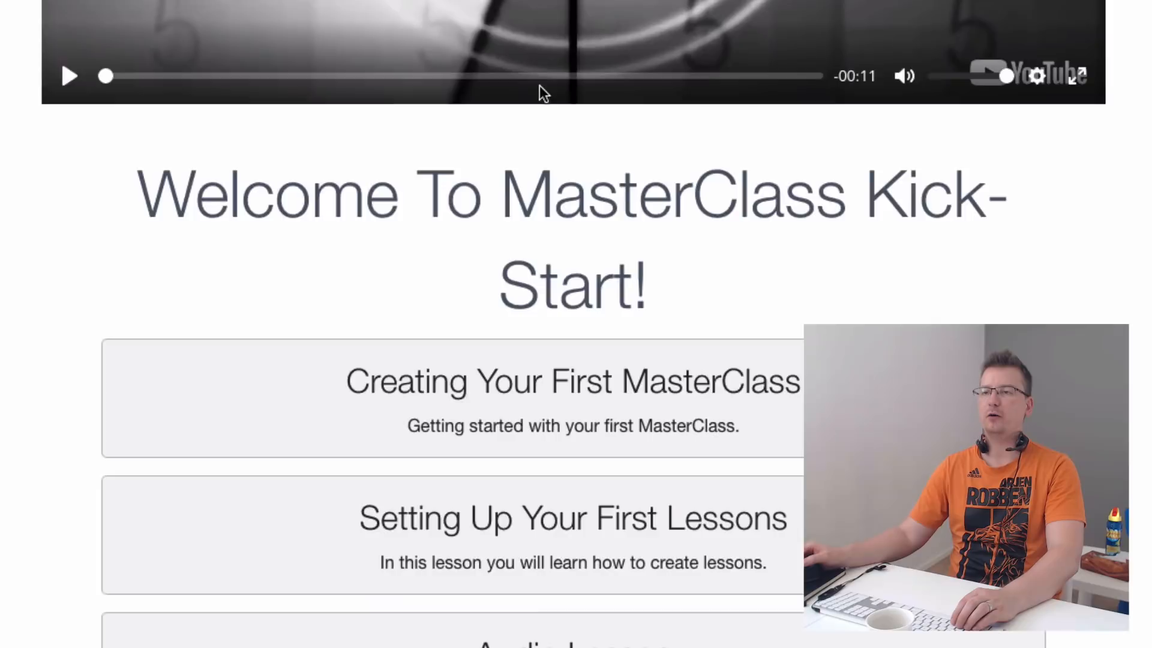
{"action": "scroll", "coordinate": [539, 85], "scroll_direction": "up", "scroll_amount": 10}
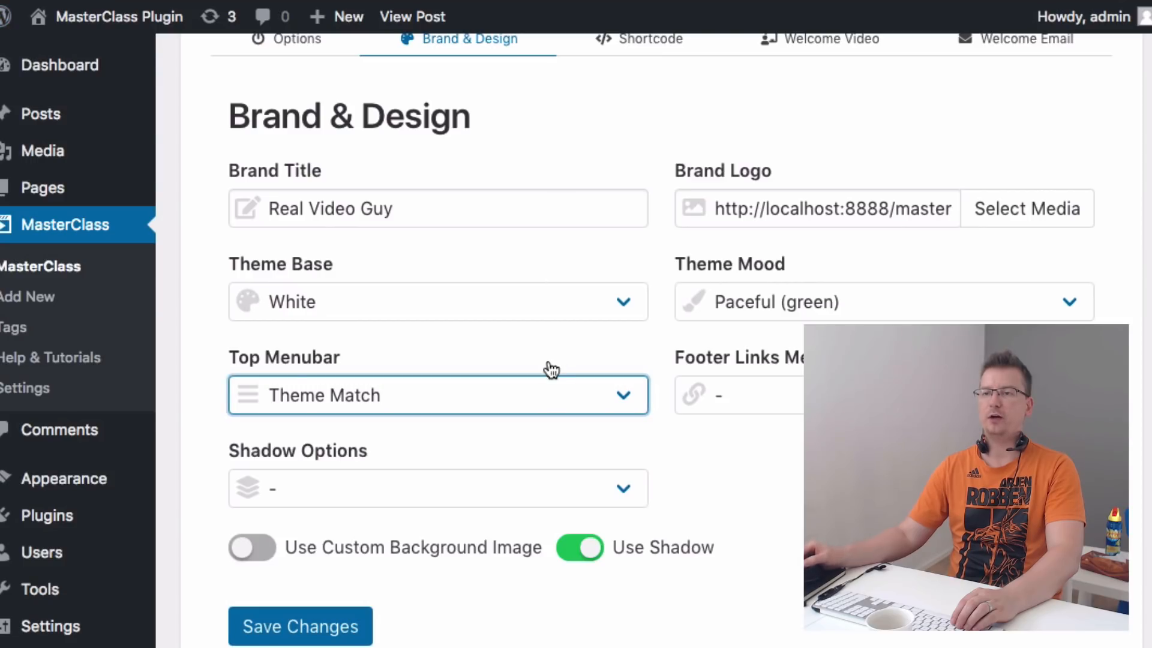
Set the Top Menubar to Custom Color.
{"action": "left_click", "coordinate": [542, 391]}
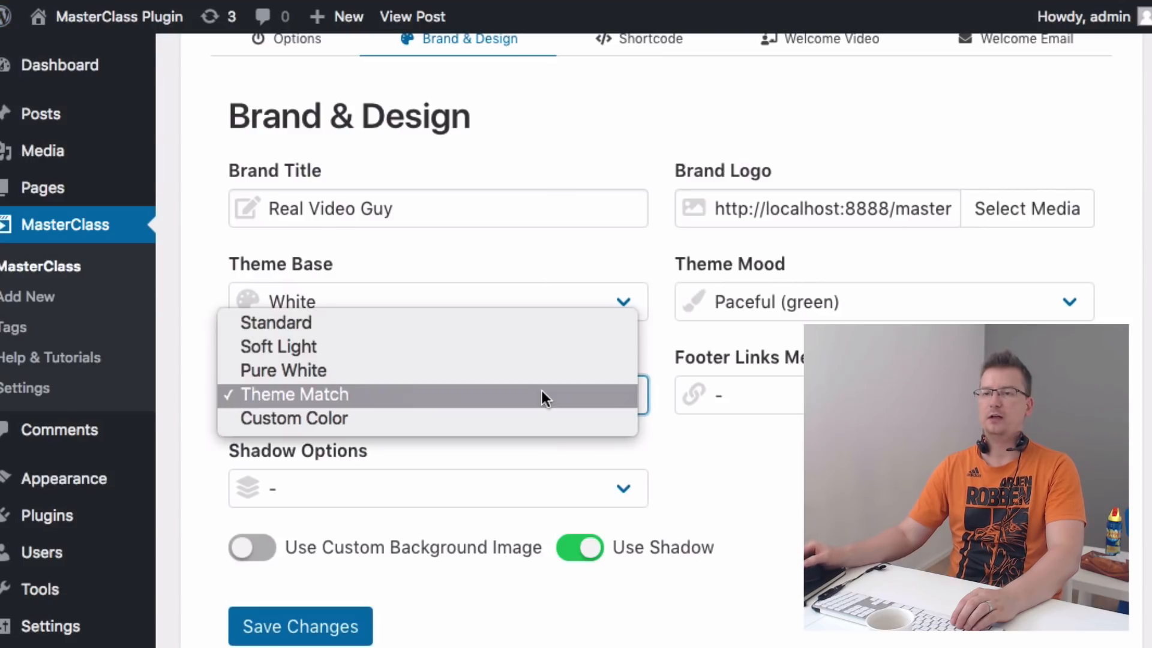
{"action": "left_click", "coordinate": [543, 435]}
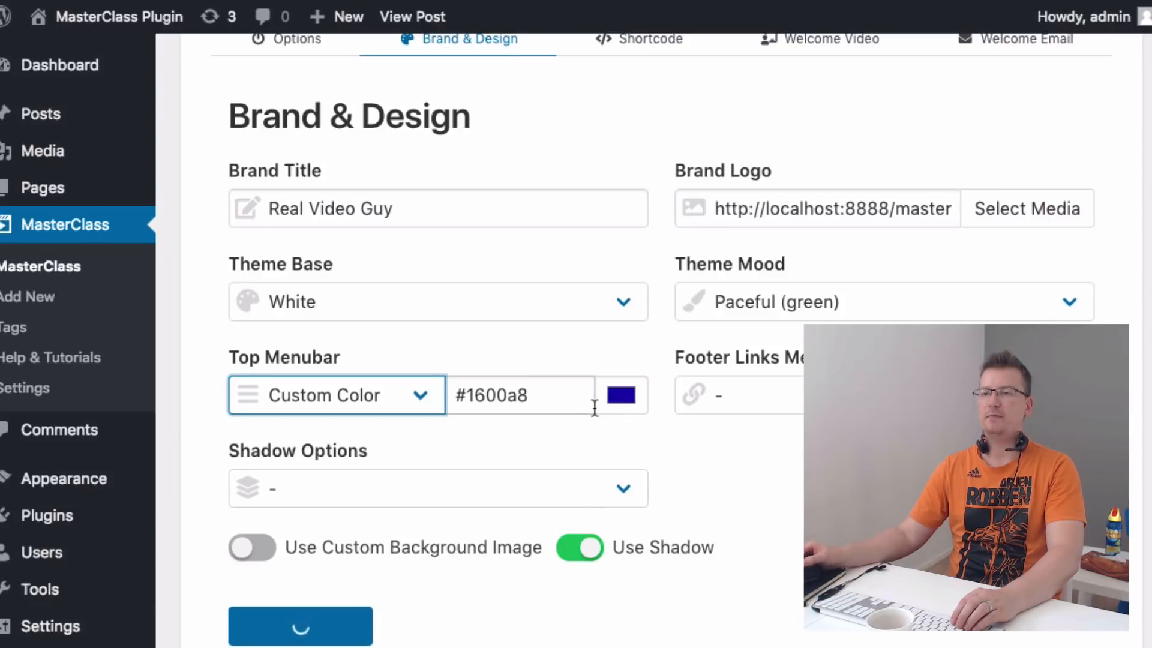
Set the Top Menubar's custom color to olive green #799735, save, and preview the course page with its course menu expanded.
{"action": "left_click", "coordinate": [628, 395]}
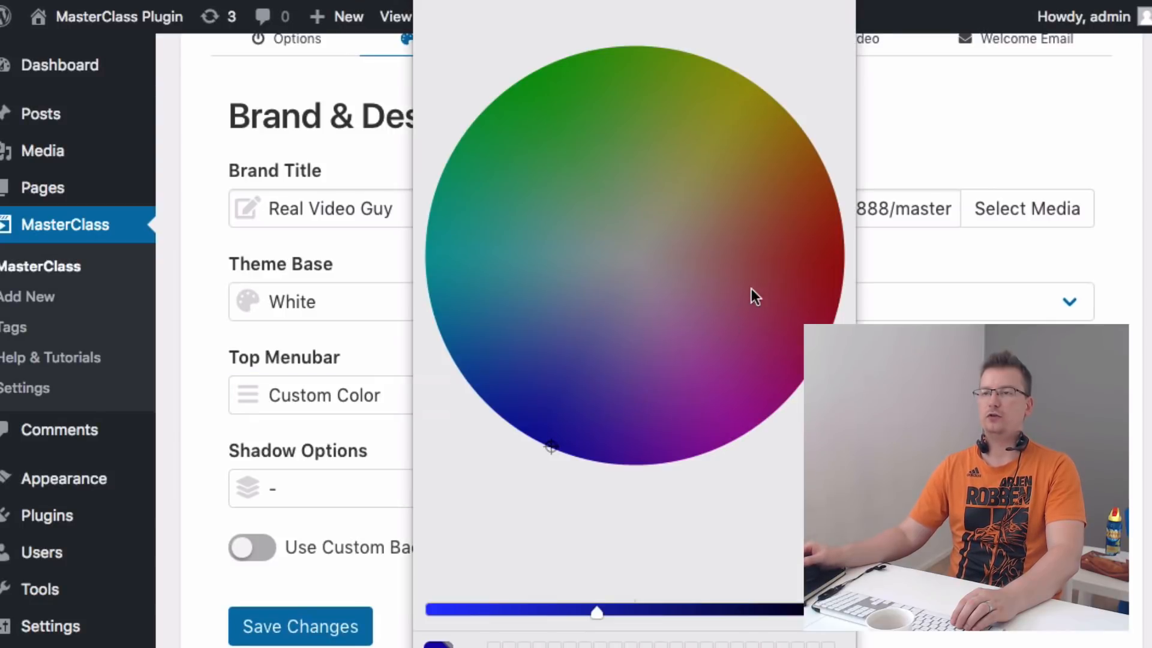
{"action": "left_click_drag", "start_coordinate": [751, 288], "coordinate": [580, 71]}
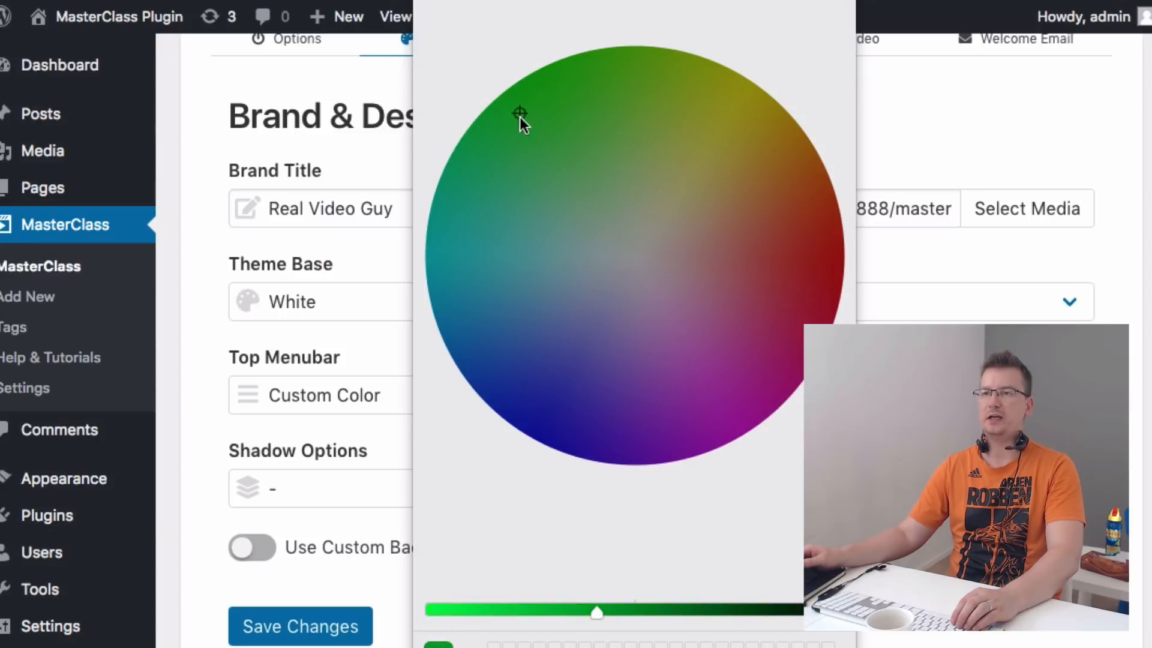
{"action": "left_click_drag", "start_coordinate": [520, 116], "coordinate": [647, 178]}
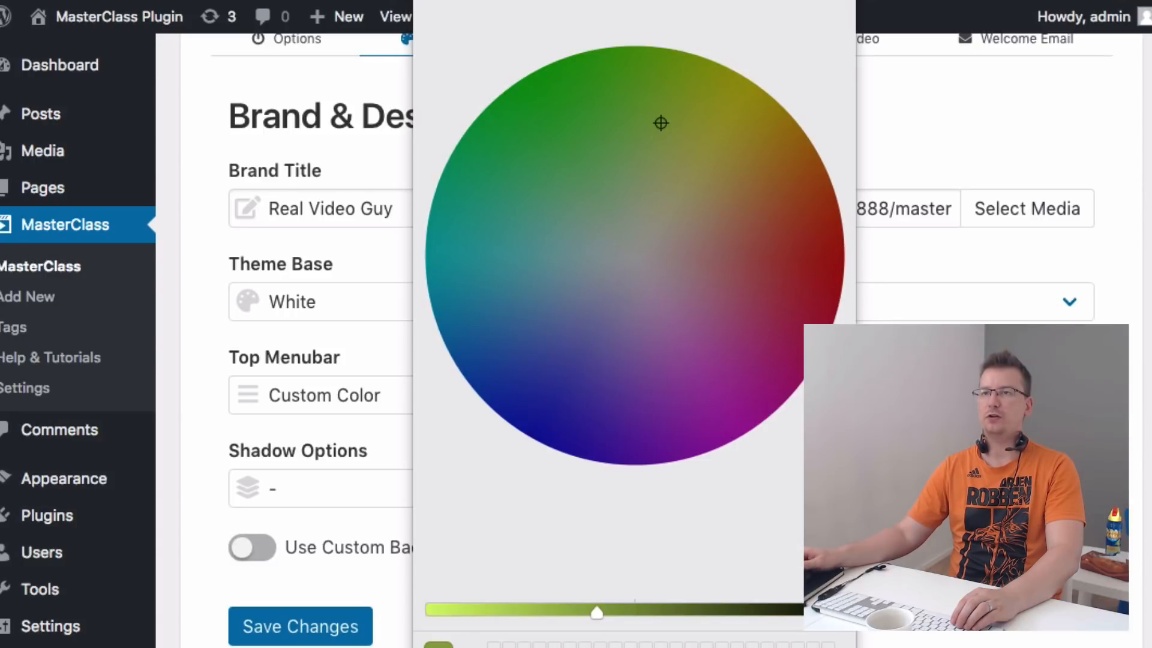
{"action": "left_click", "coordinate": [542, 462]}
{"action": "left_click", "coordinate": [313, 640]}
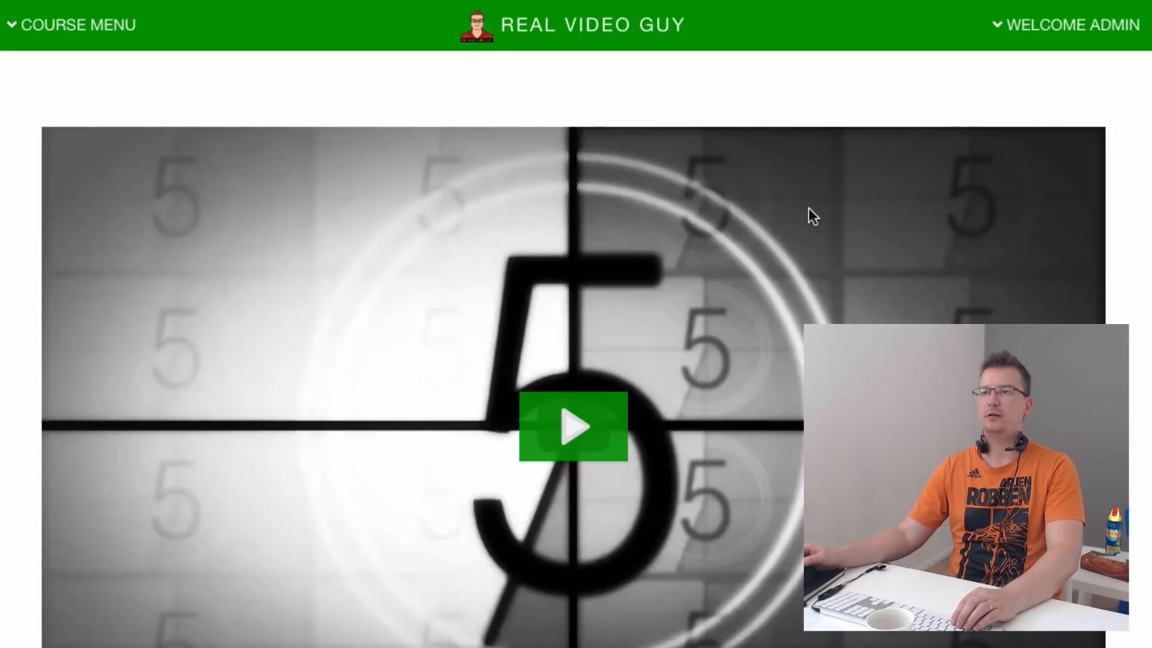
{"action": "key", "text": "super+r"}
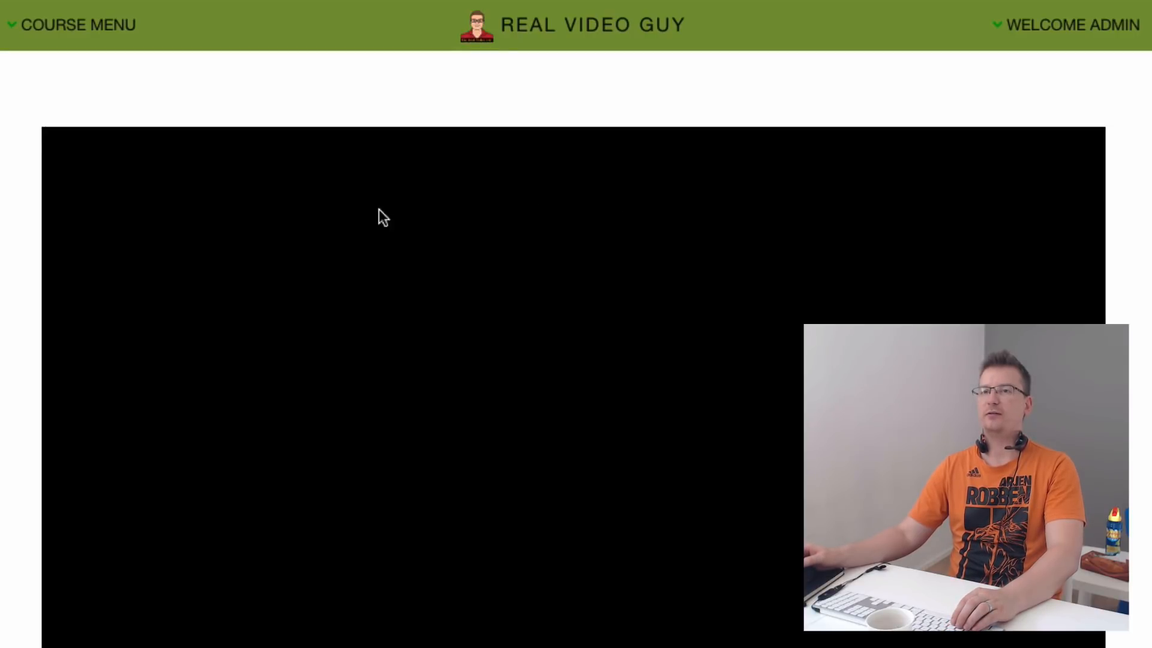
{"action": "left_click", "coordinate": [88, 24]}
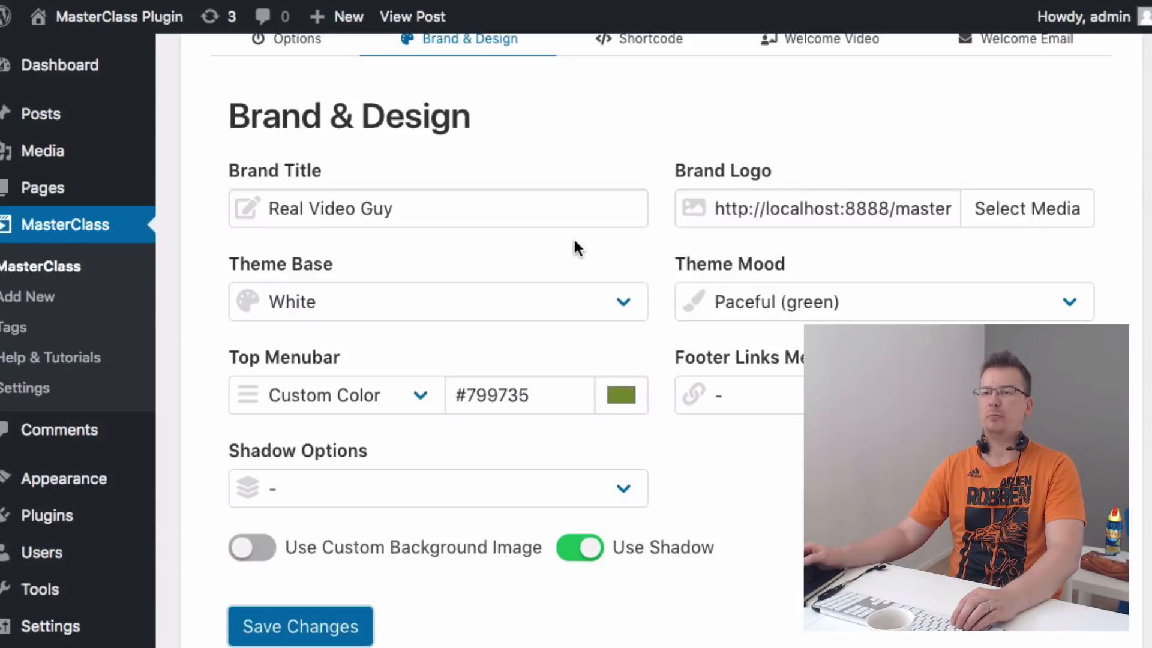
Set the Top Menubar to Theme Match, and switch Use Shadow off and back on.
{"action": "left_click", "coordinate": [342, 395]}
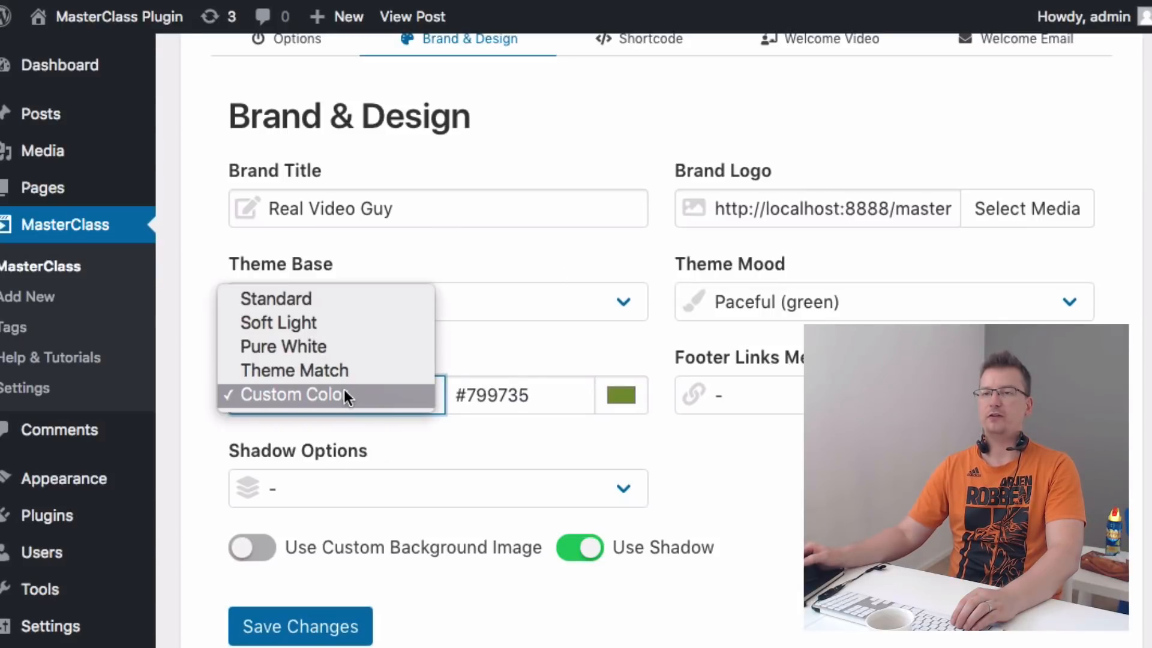
{"action": "left_click", "coordinate": [349, 375]}
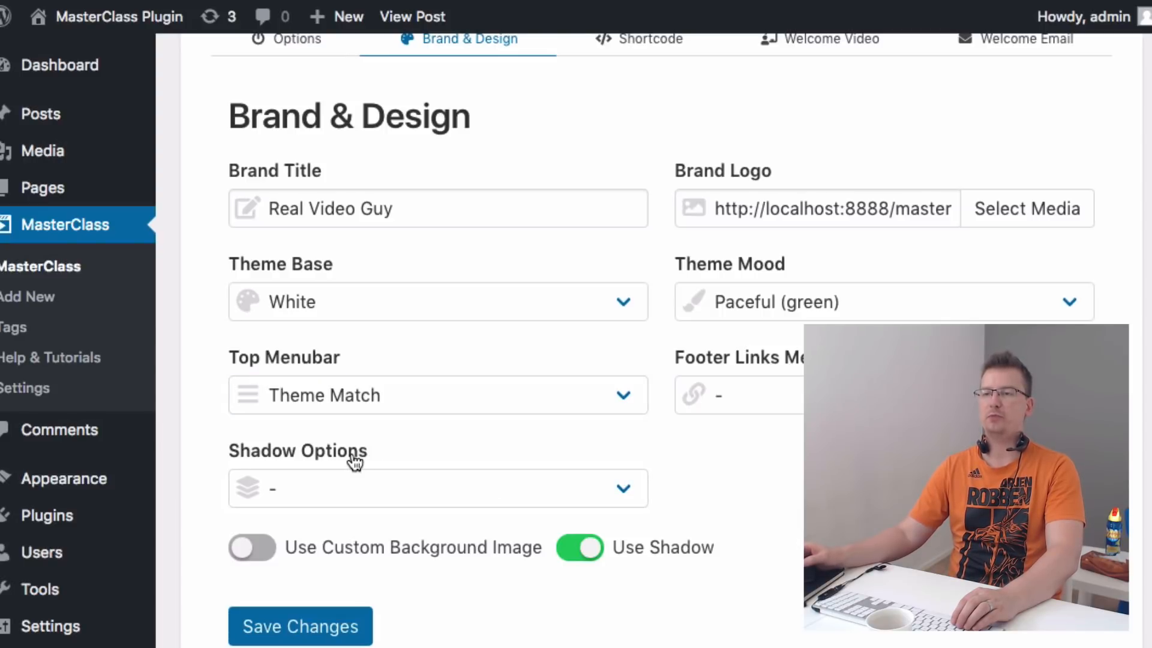
{"action": "left_click", "coordinate": [649, 547]}
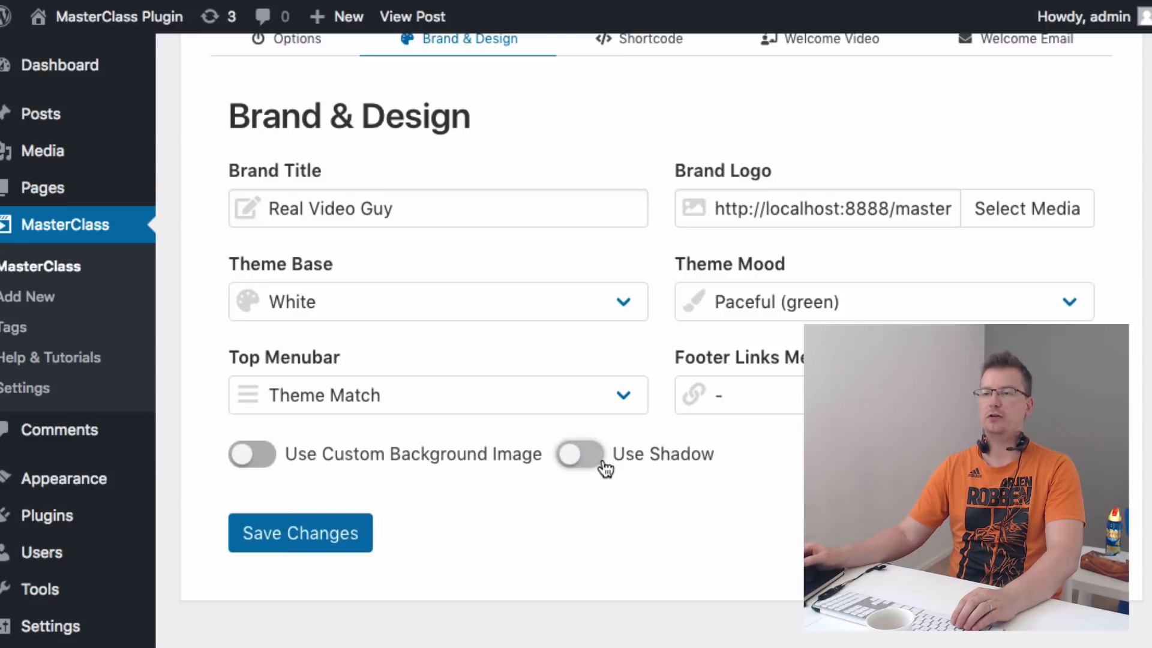
{"action": "left_click", "coordinate": [616, 465]}
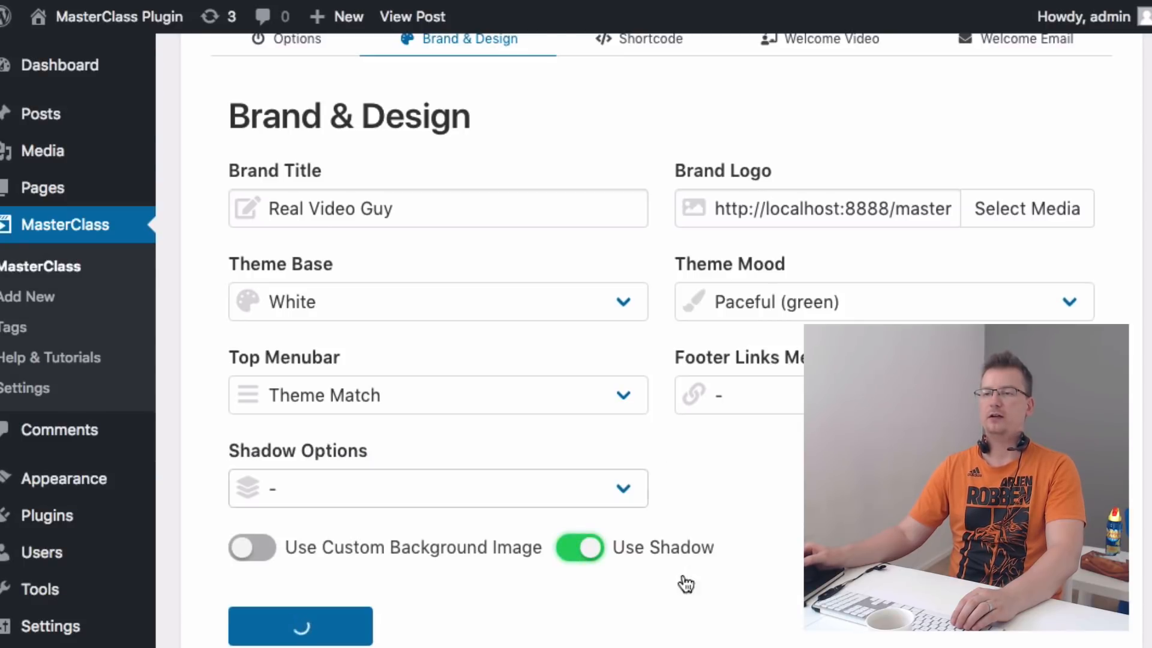
Set Shadow Options to Drop Shadow and preview it around the video and lesson list on the course page.
{"action": "left_click", "coordinate": [351, 493]}
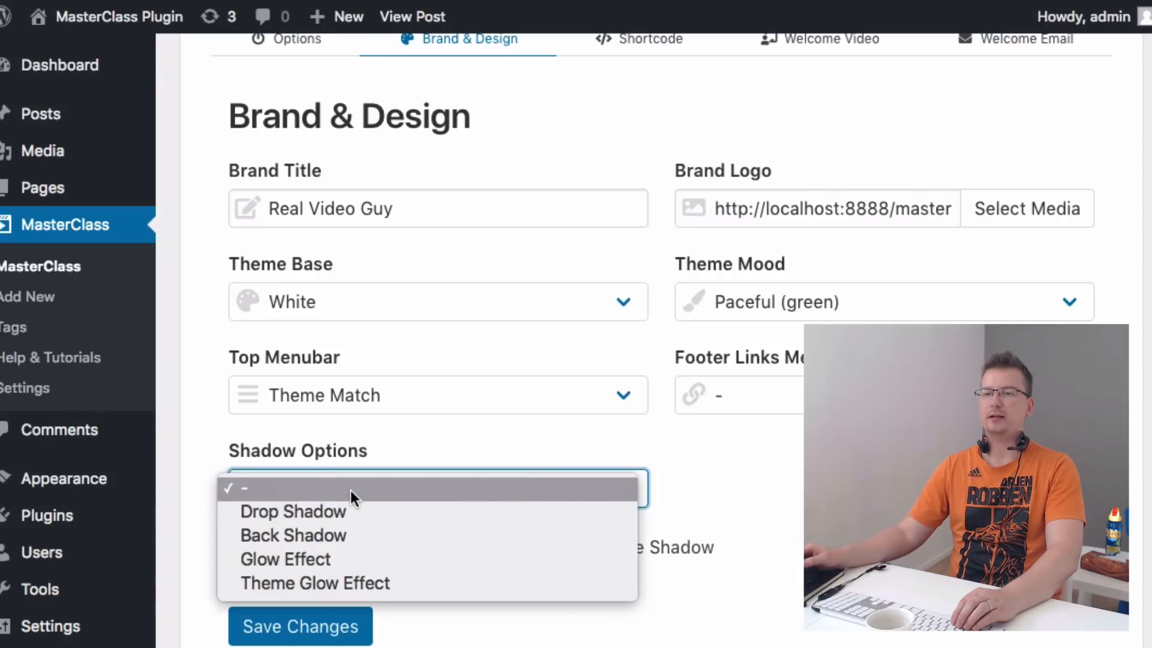
{"action": "left_click", "coordinate": [385, 512]}
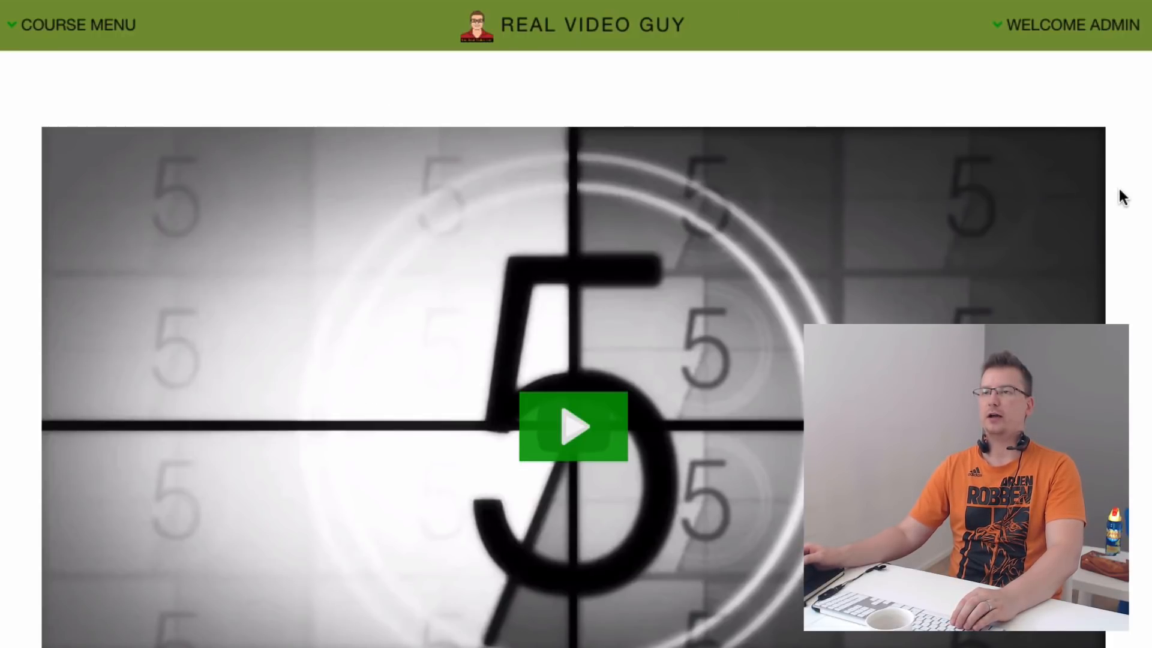
{"action": "key", "text": "super+r"}
{"action": "scroll", "coordinate": [1120, 184], "scroll_direction": "down", "scroll_amount": 1}
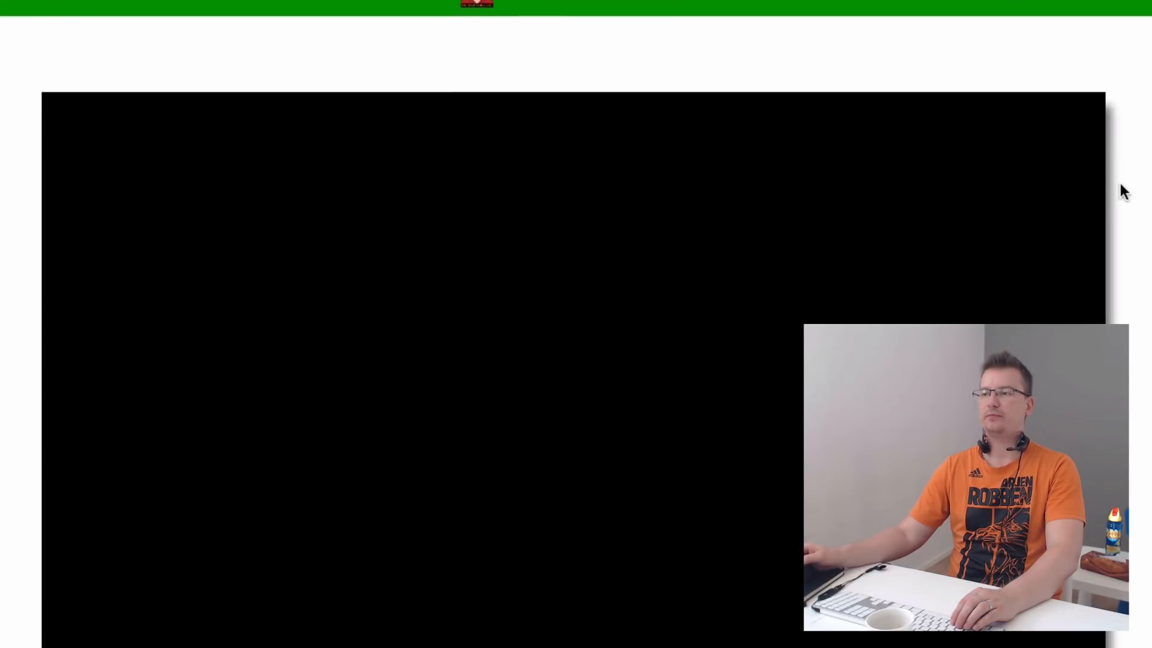
{"action": "scroll", "coordinate": [1120, 184], "scroll_direction": "down", "scroll_amount": 15}
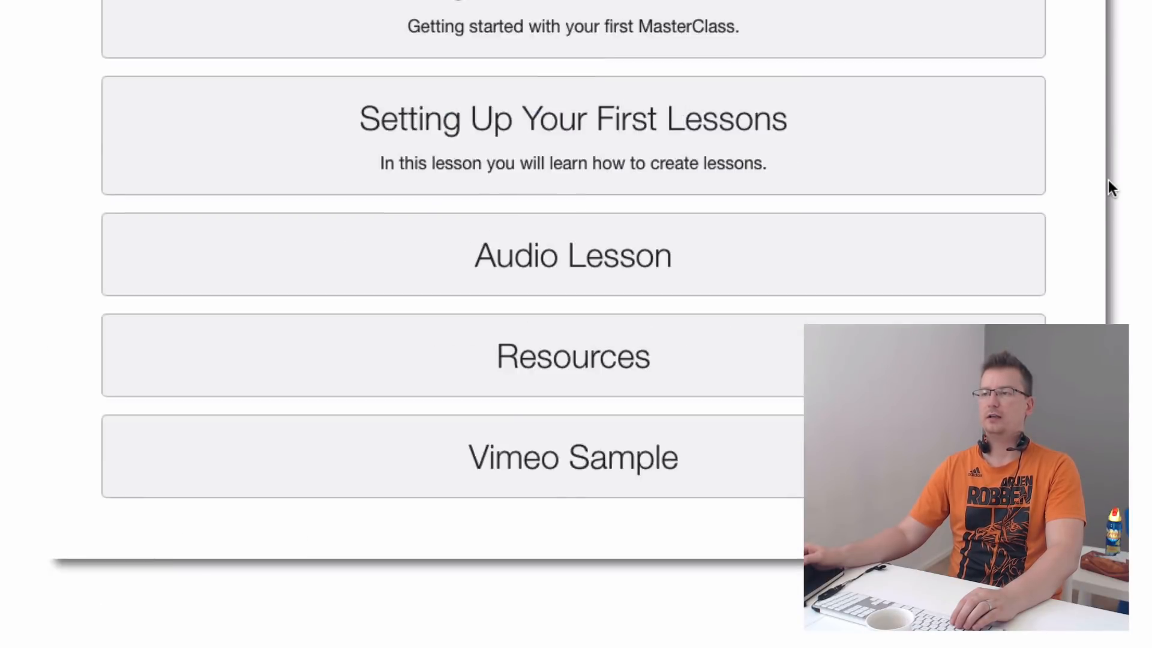
{"action": "scroll", "coordinate": [1108, 182], "scroll_direction": "down", "scroll_amount": 5}
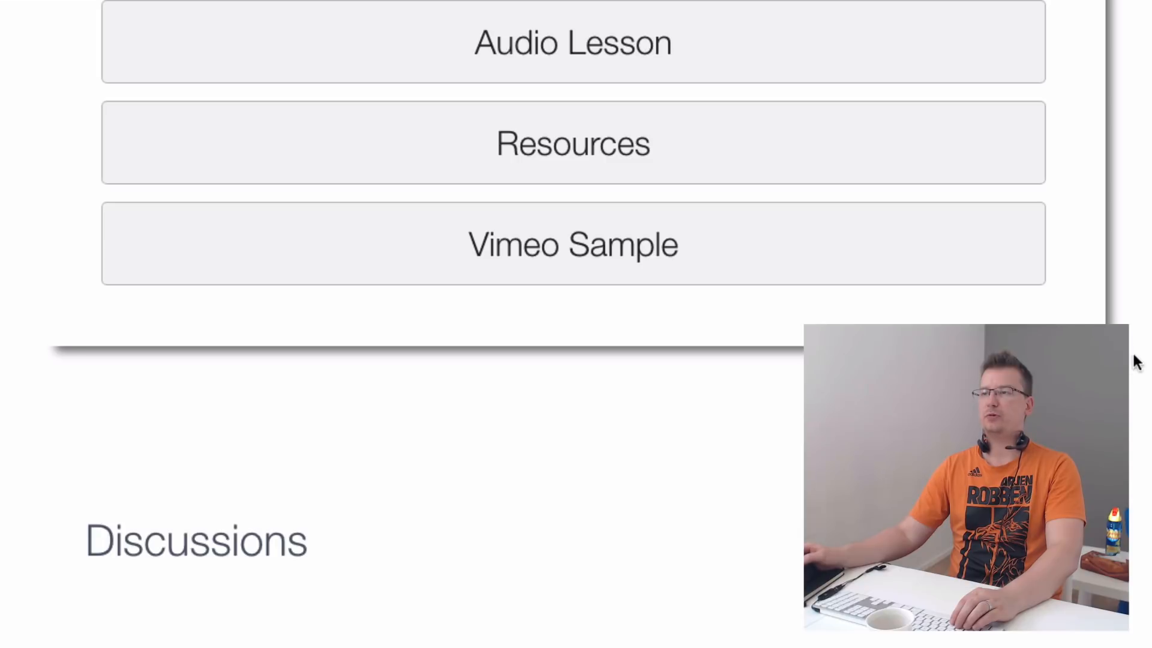
{"action": "scroll", "coordinate": [1078, 307], "scroll_direction": "up", "scroll_amount": 20}
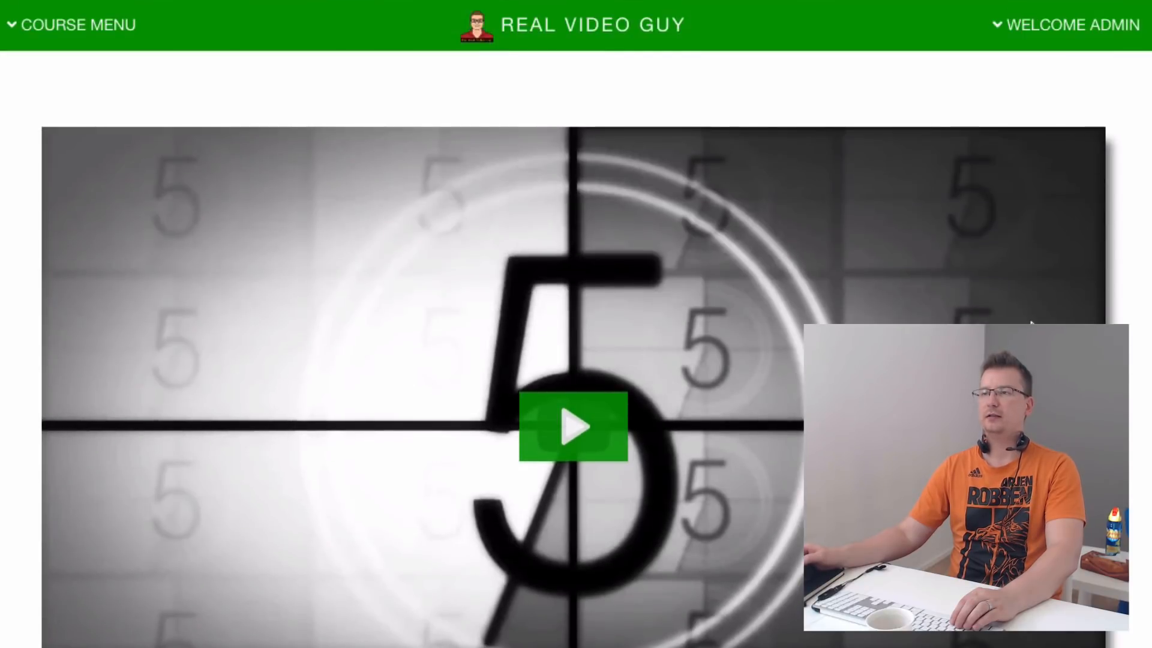
Examine the drop shadow around the videos and content boxes on the "Creating Your First MasterClass" lesson page.
{"action": "scroll", "coordinate": [1031, 324], "scroll_direction": "down", "scroll_amount": 10}
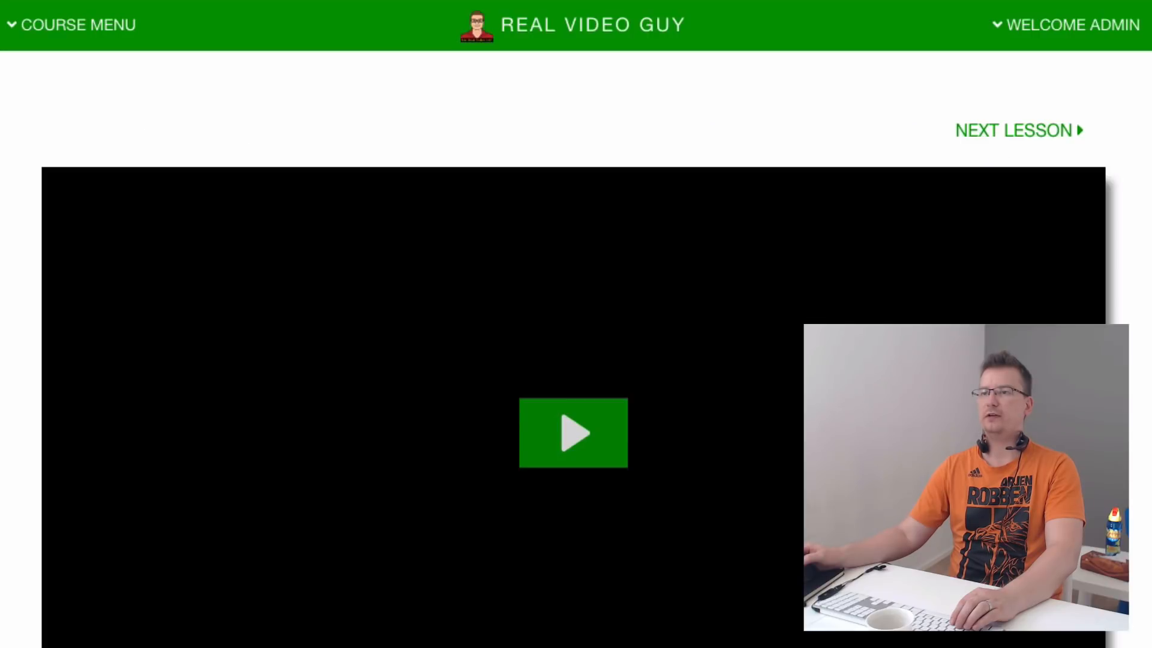
{"action": "scroll", "coordinate": [574, 324], "scroll_direction": "down", "scroll_amount": 4}
{"action": "scroll", "coordinate": [574, 324], "scroll_direction": "up", "scroll_amount": 3}
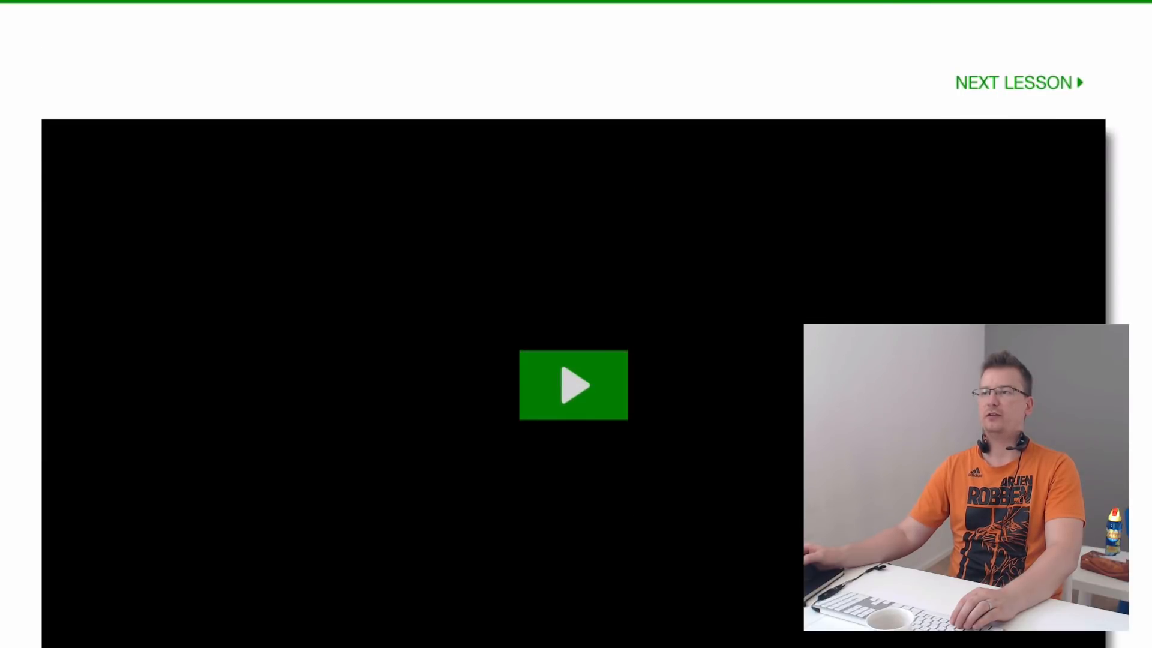
{"action": "scroll", "coordinate": [617, 234], "scroll_direction": "down", "scroll_amount": 6}
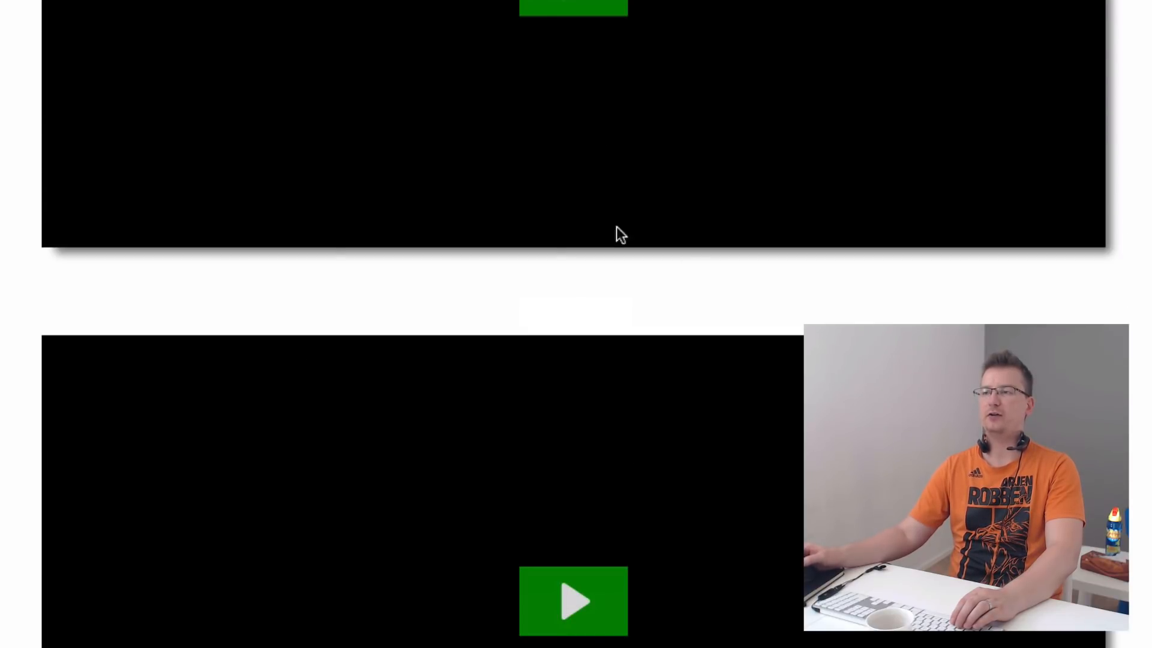
{"action": "scroll", "coordinate": [770, 337], "scroll_direction": "down", "scroll_amount": 6}
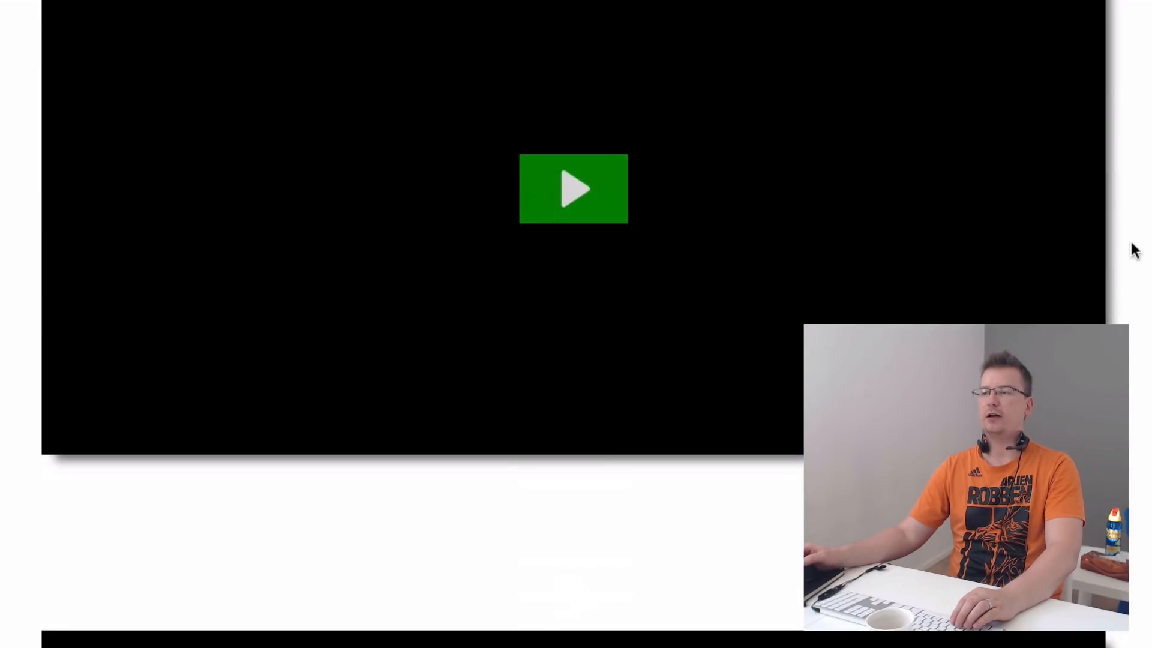
{"action": "scroll", "coordinate": [573, 324], "scroll_direction": "up", "scroll_amount": 3}
{"action": "scroll", "coordinate": [574, 324], "scroll_direction": "down", "scroll_amount": 8}
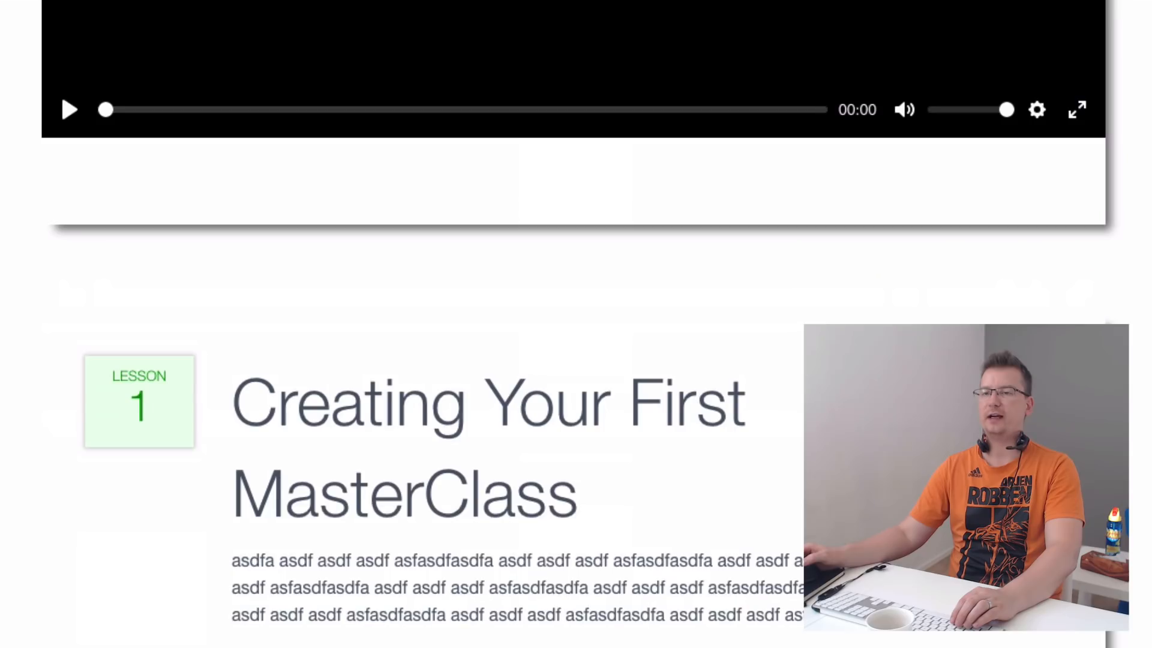
{"action": "scroll", "coordinate": [573, 324], "scroll_direction": "up", "scroll_amount": 10}
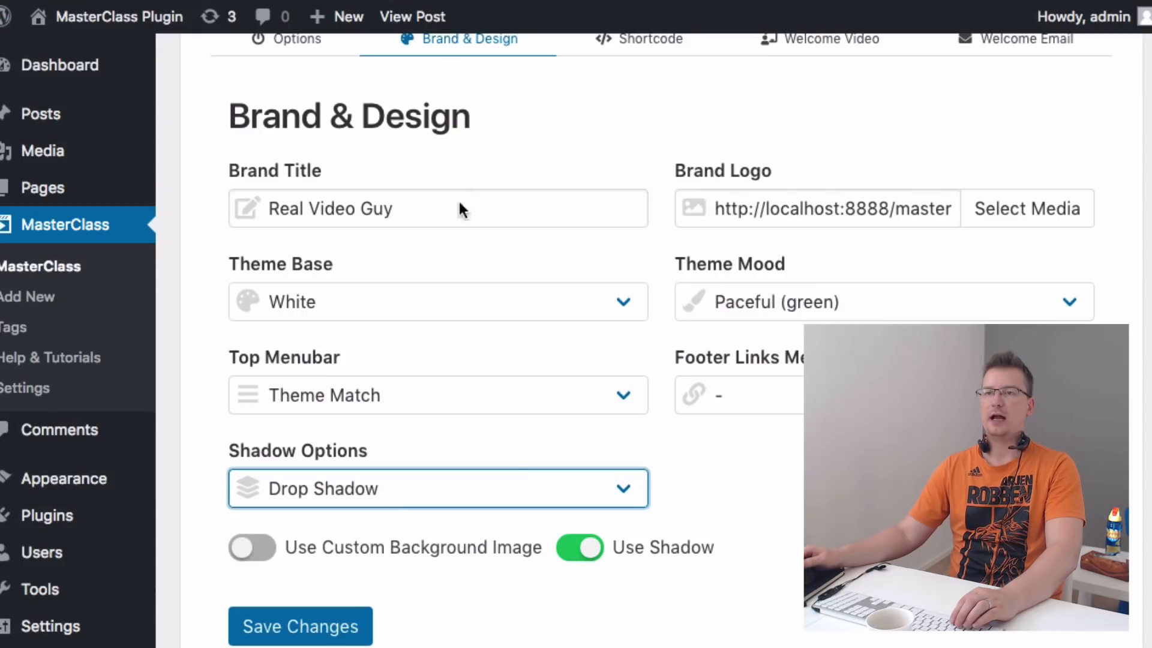
Set Shadow Options to Glow Effect and the Theme Base to Black.
{"action": "left_click", "coordinate": [519, 485]}
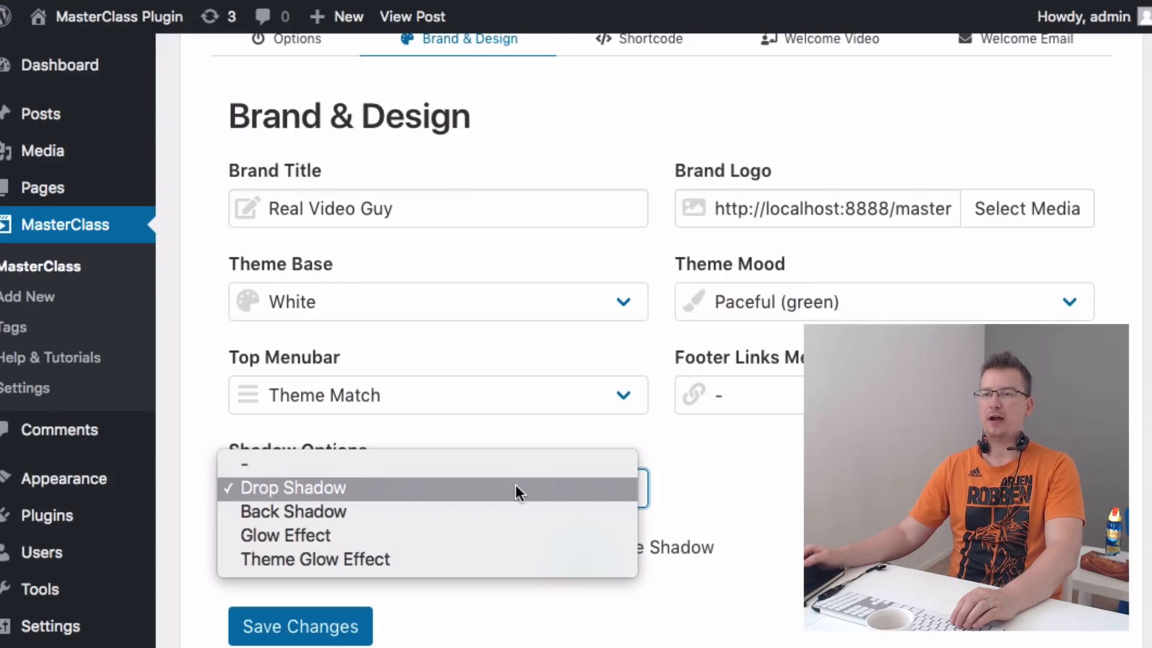
{"action": "left_click", "coordinate": [519, 530]}
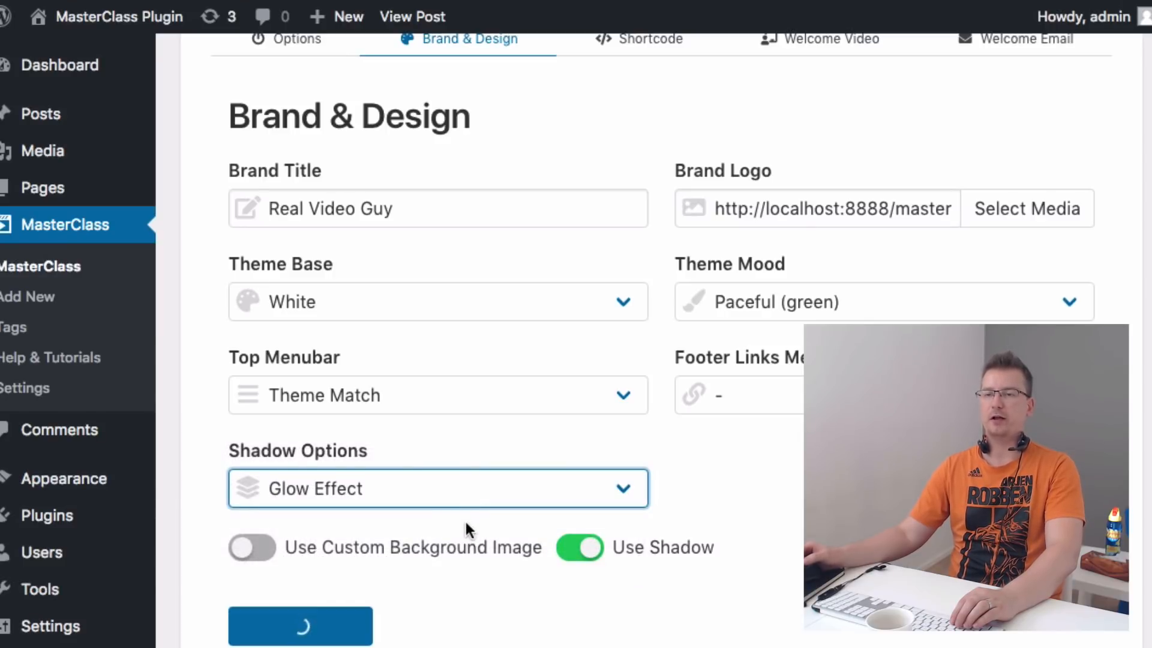
{"action": "left_click", "coordinate": [408, 309]}
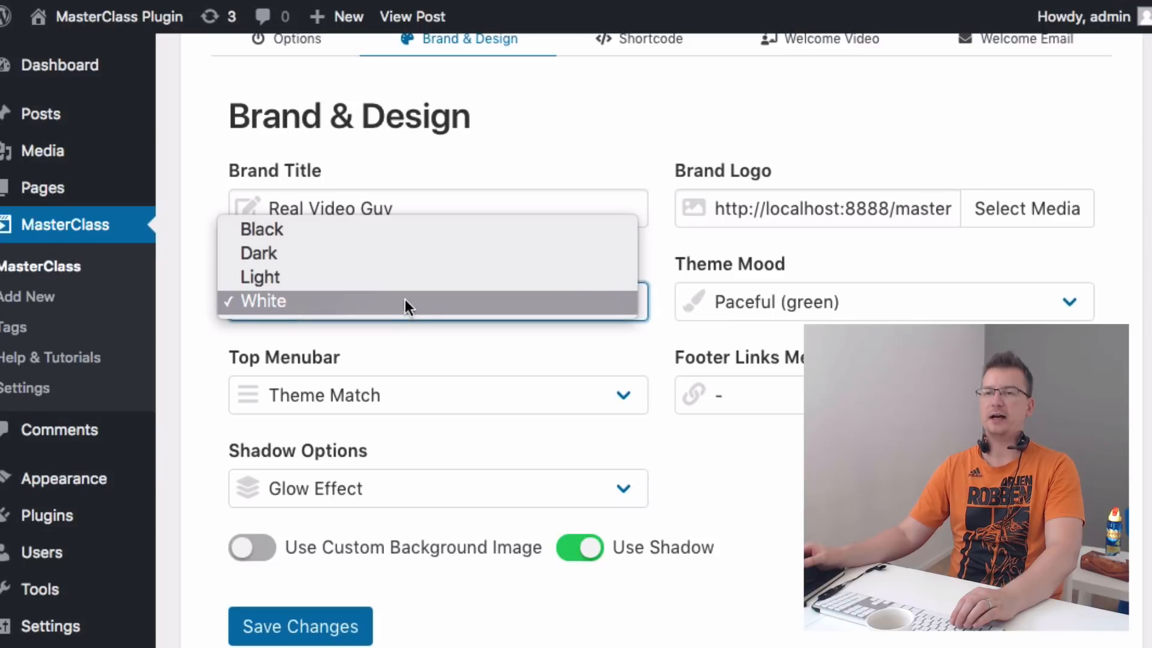
{"action": "key", "text": "Escape"}
{"action": "left_click", "coordinate": [398, 228]}
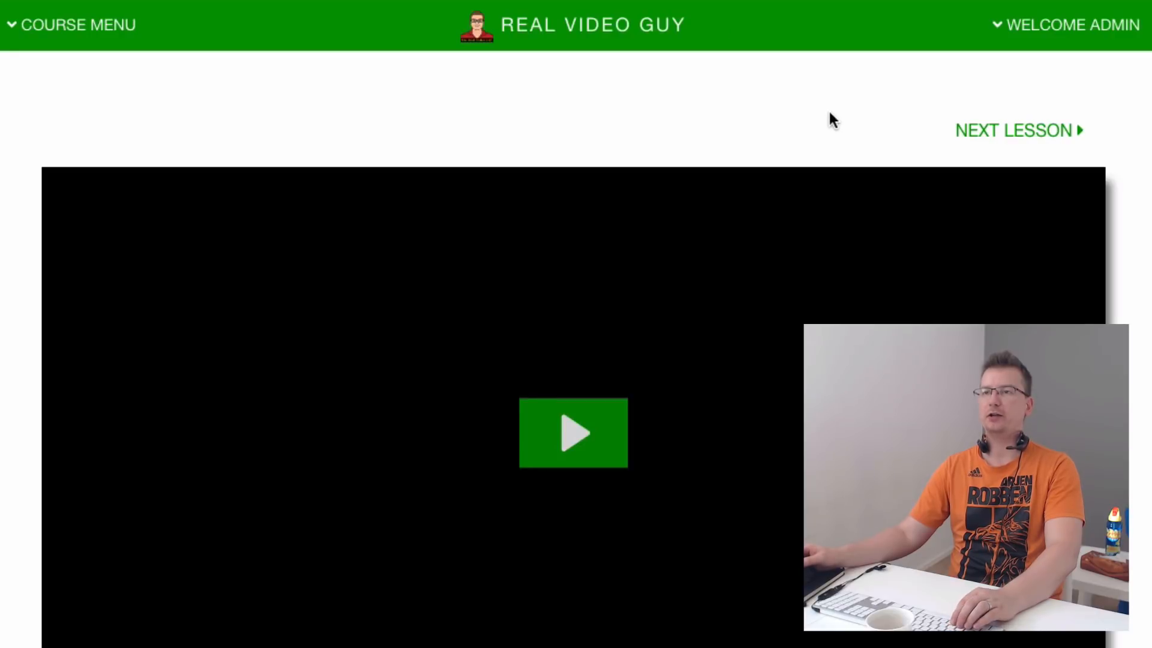
Reload the lesson page and examine the glow effect around its videos on the black theme.
{"action": "key", "text": "super+r"}
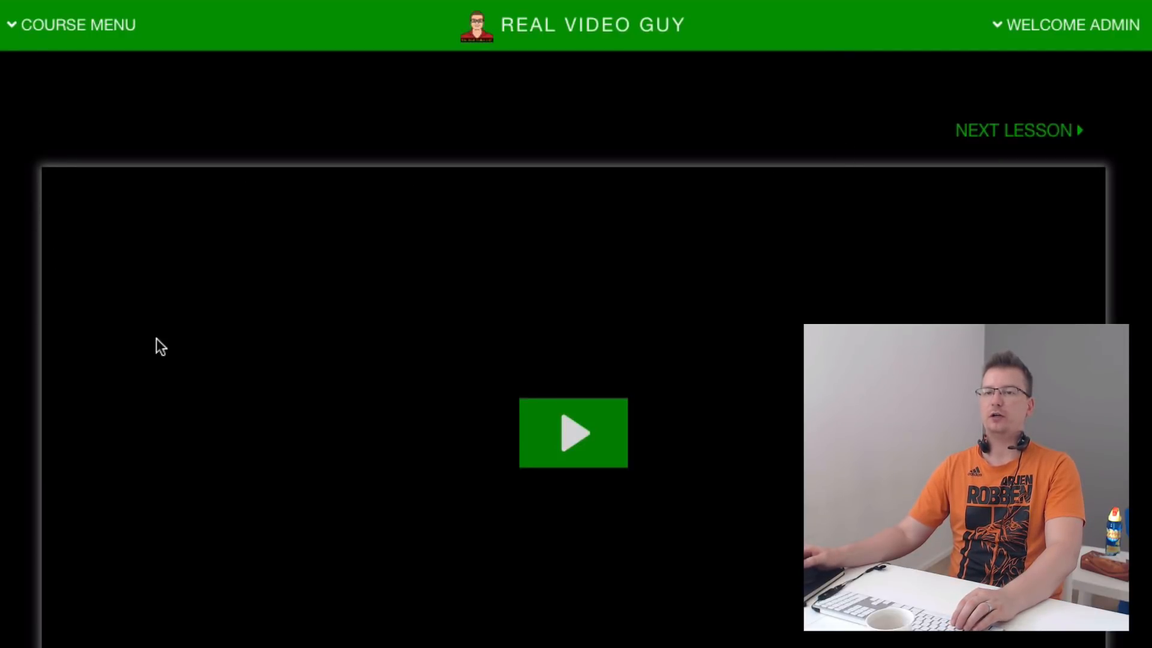
{"action": "scroll", "coordinate": [157, 340], "scroll_direction": "down", "scroll_amount": 5}
{"action": "scroll", "coordinate": [832, 86], "scroll_direction": "up", "scroll_amount": 4}
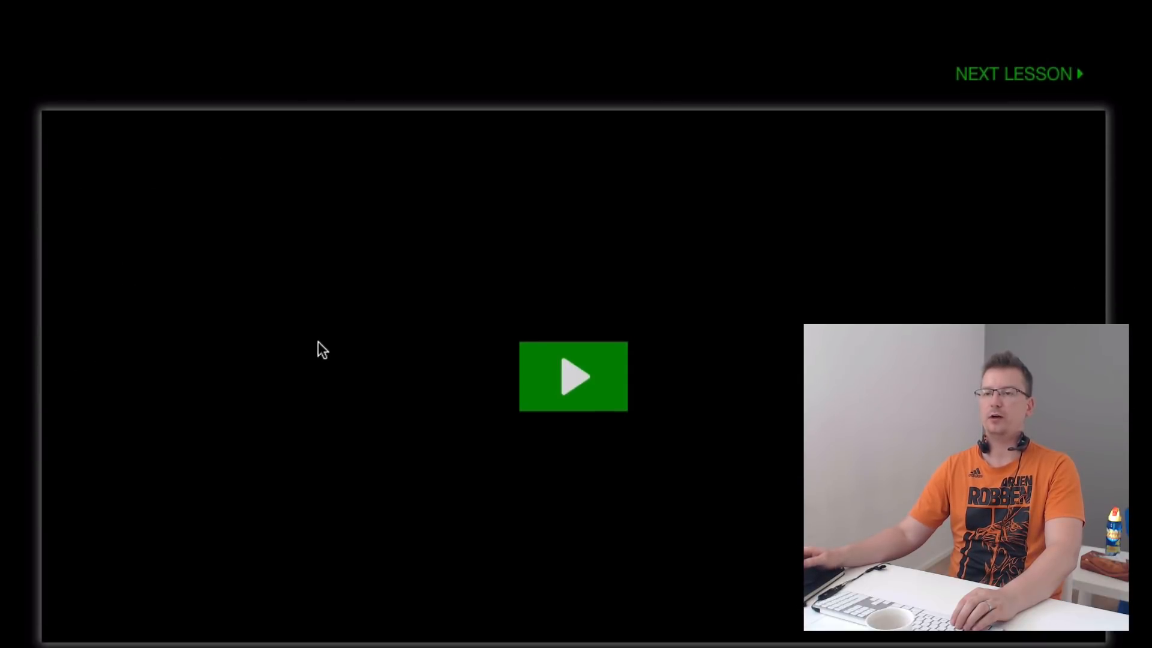
{"action": "scroll", "coordinate": [327, 357], "scroll_direction": "down", "scroll_amount": 12}
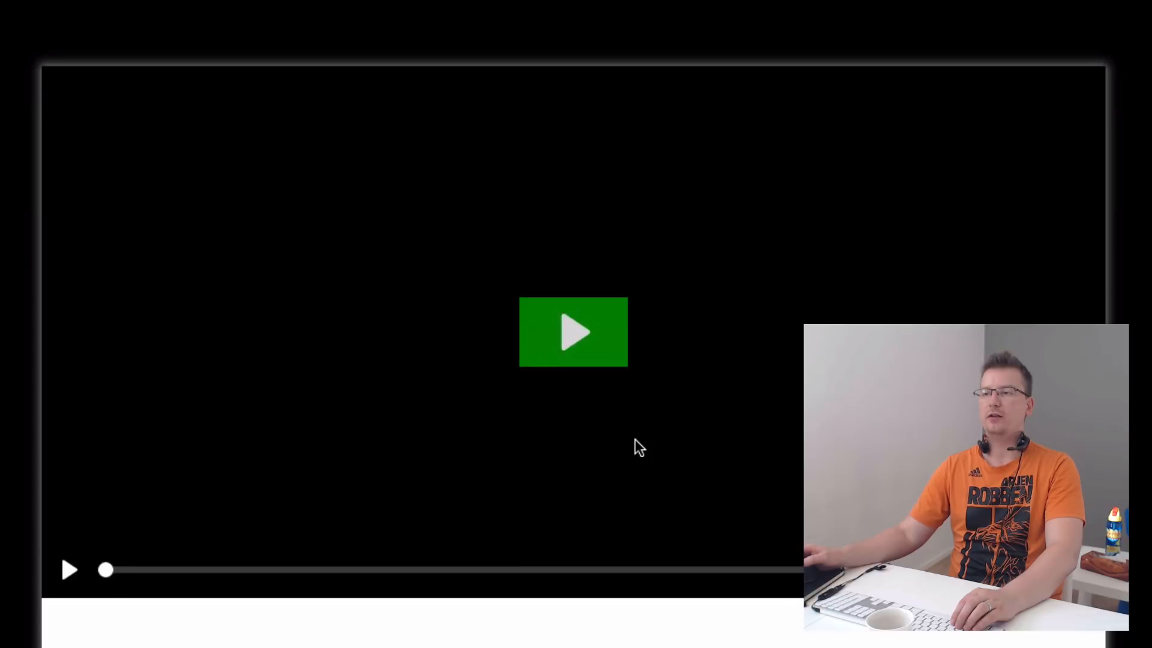
{"action": "scroll", "coordinate": [635, 439], "scroll_direction": "up", "scroll_amount": 12}
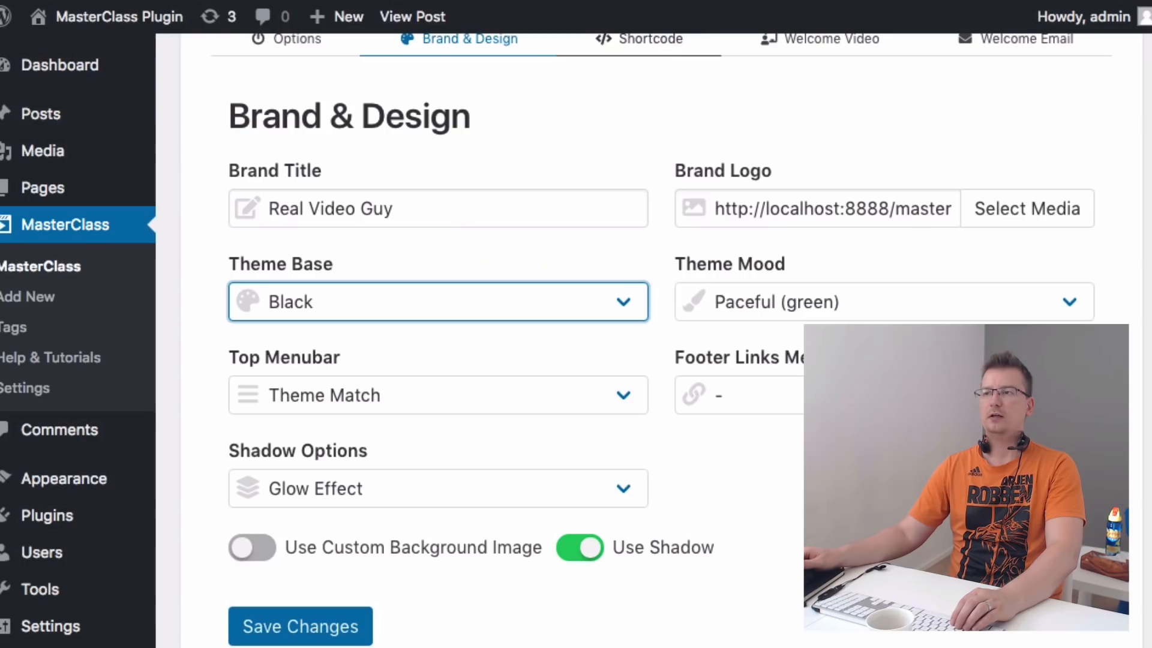
Set Shadow Options to Theme Glow Effect and preview the glow around the videos on the lesson page.
{"action": "left_click", "coordinate": [484, 488]}
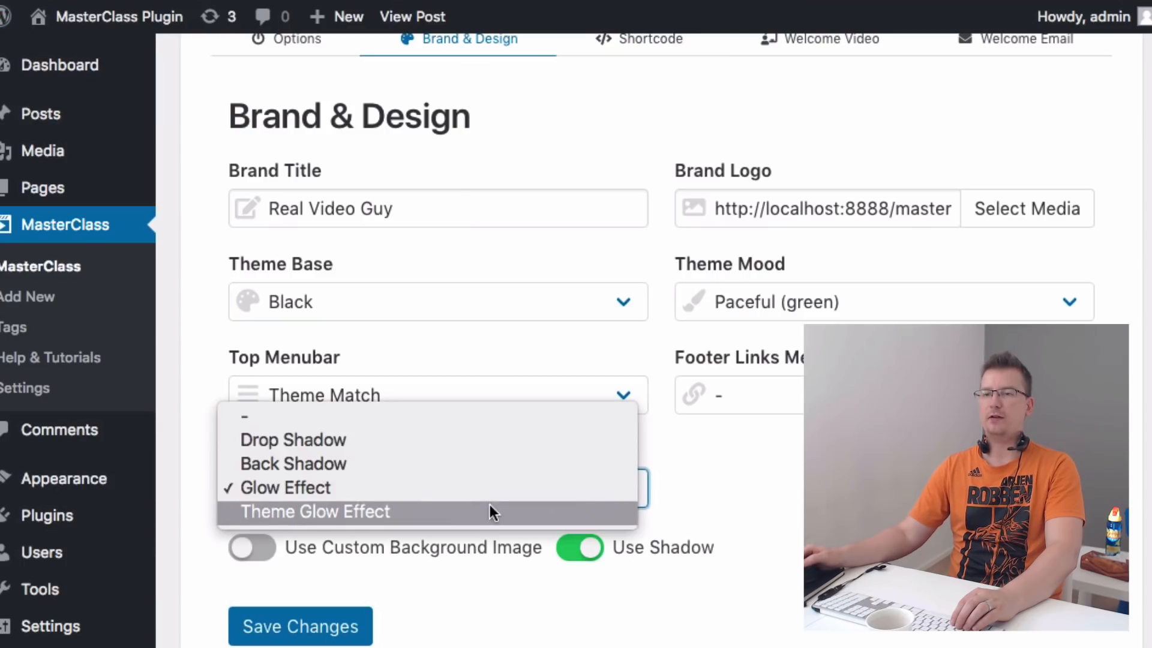
{"action": "left_click", "coordinate": [489, 508]}
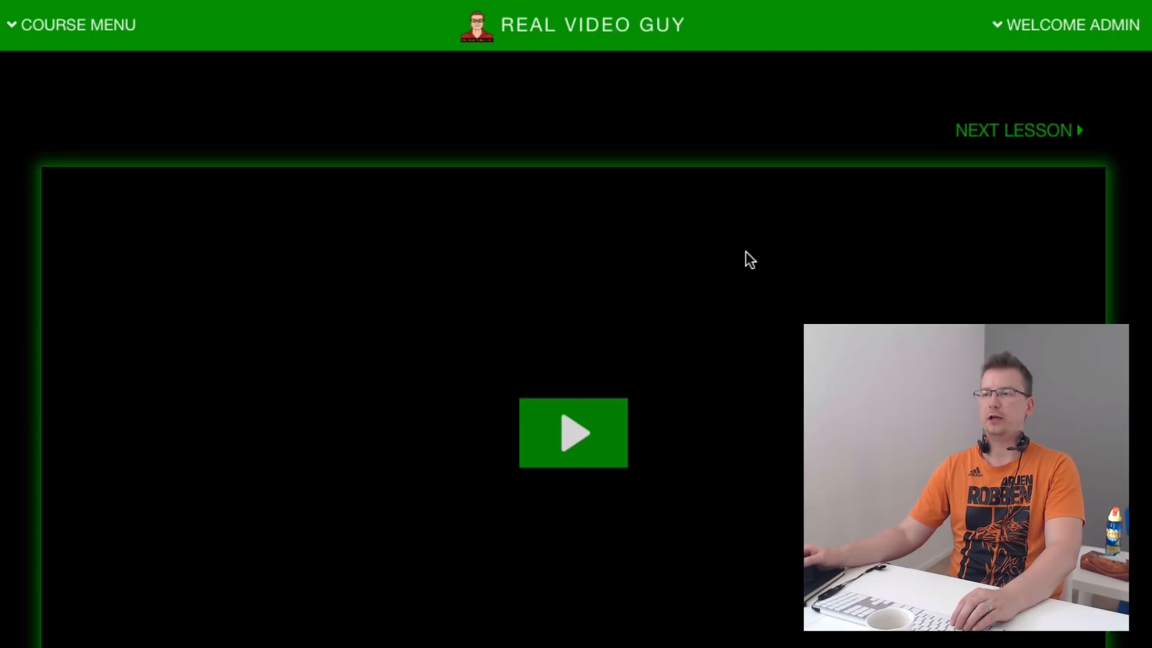
{"action": "scroll", "coordinate": [747, 253], "scroll_direction": "down", "scroll_amount": 15}
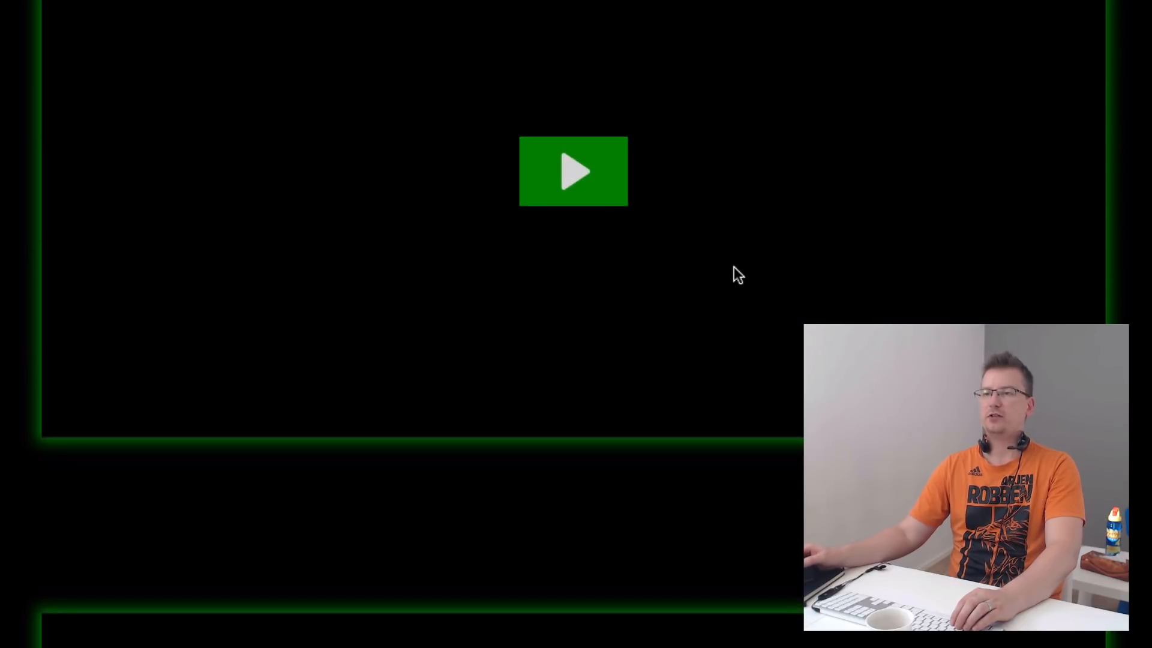
{"action": "scroll", "coordinate": [733, 267], "scroll_direction": "down", "scroll_amount": 10}
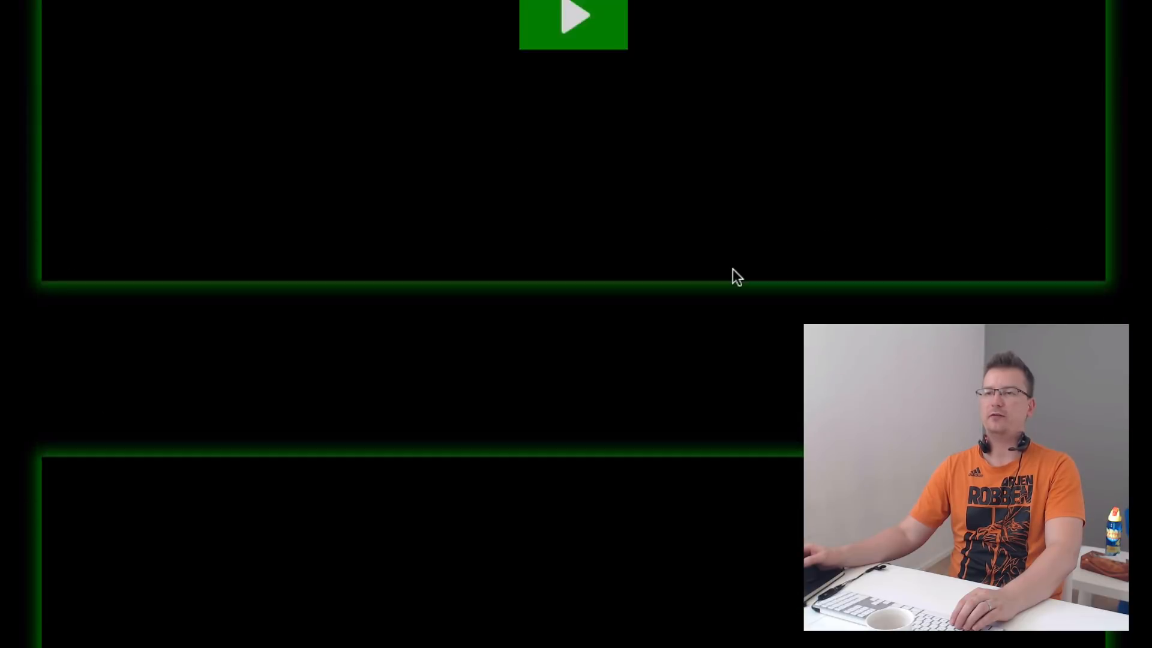
{"action": "scroll", "coordinate": [734, 273], "scroll_direction": "down", "scroll_amount": 10}
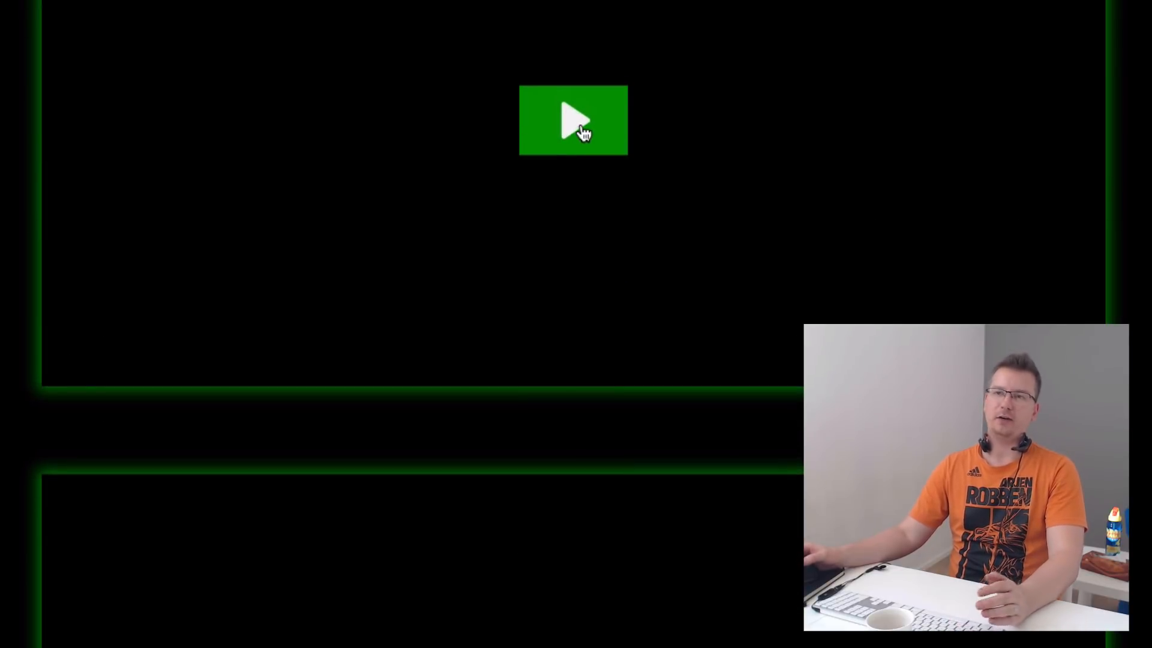
Turn on Use Custom Background Image in the Brand & Design settings, keeping the image URL already entered.
{"action": "scroll", "coordinate": [564, 62], "scroll_direction": "up", "scroll_amount": 5}
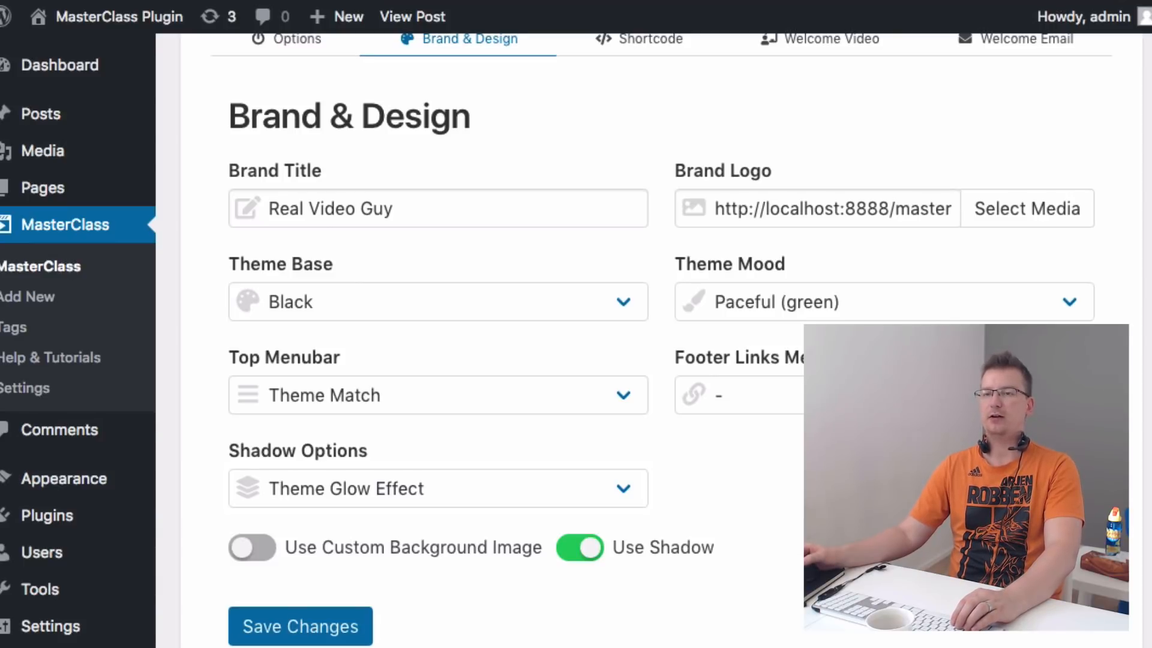
{"action": "scroll", "coordinate": [648, 336], "scroll_direction": "down", "scroll_amount": 1}
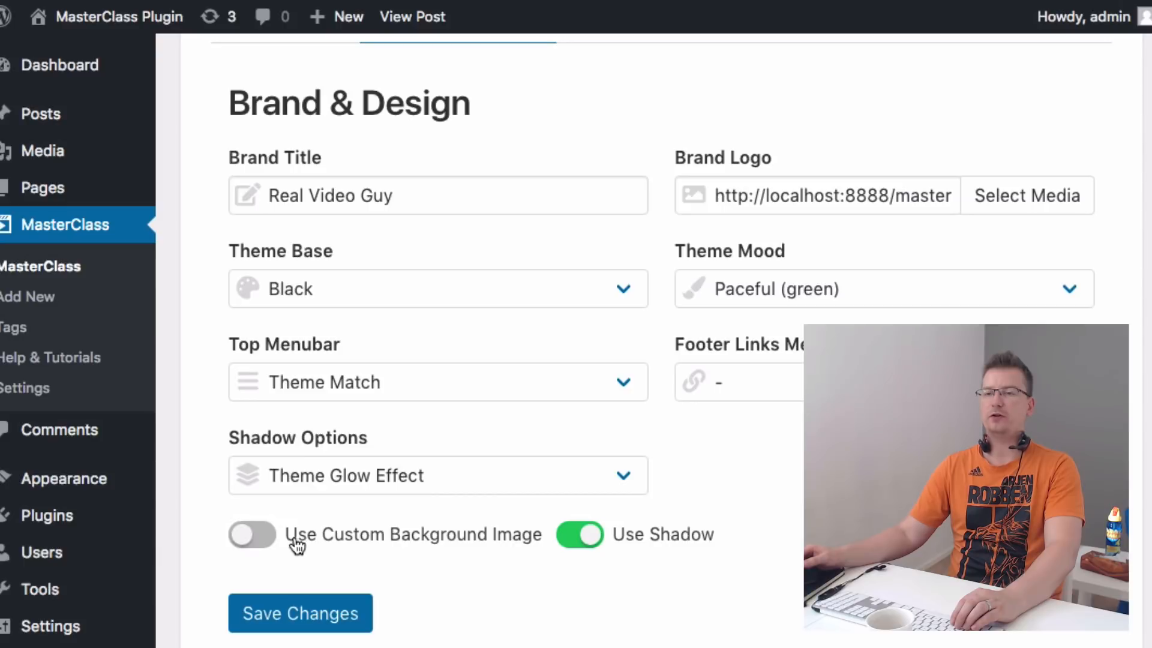
{"action": "left_click", "coordinate": [392, 540]}
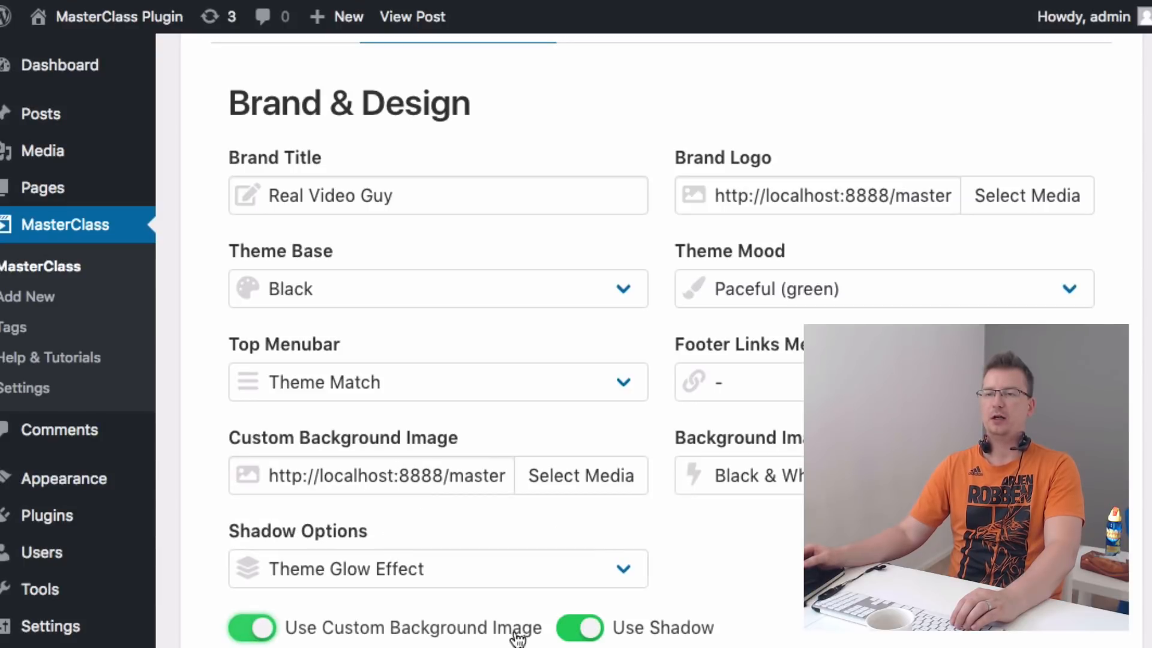
{"action": "left_click", "coordinate": [394, 476]}
{"action": "key", "text": "super+a"}
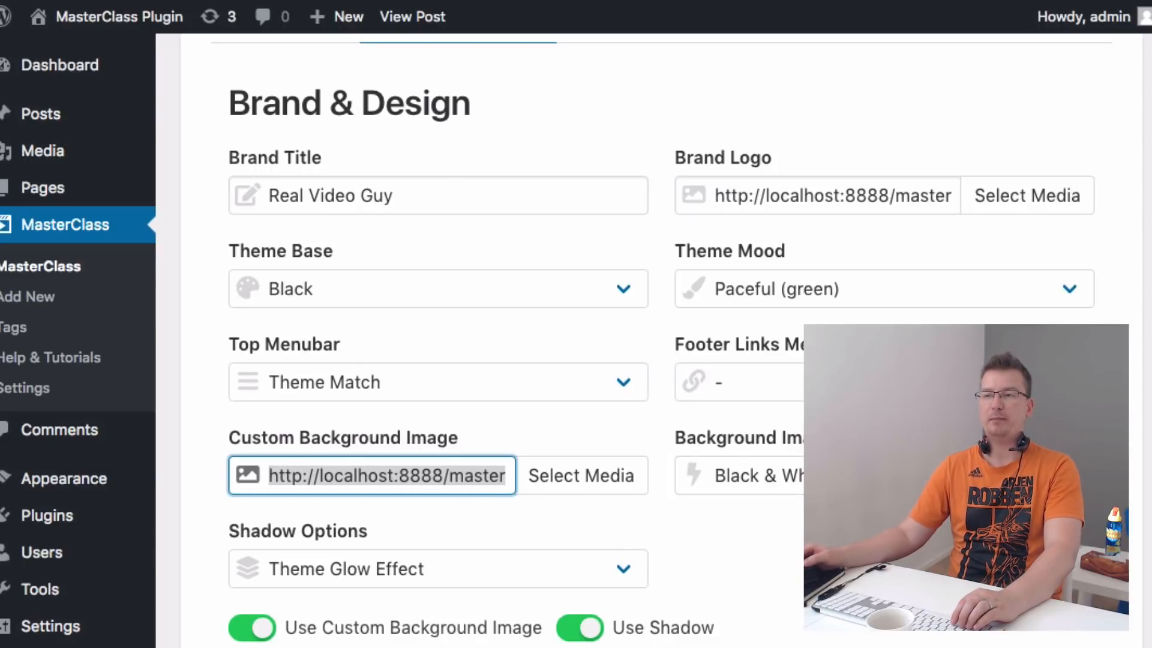
{"action": "left_click", "coordinate": [431, 636]}
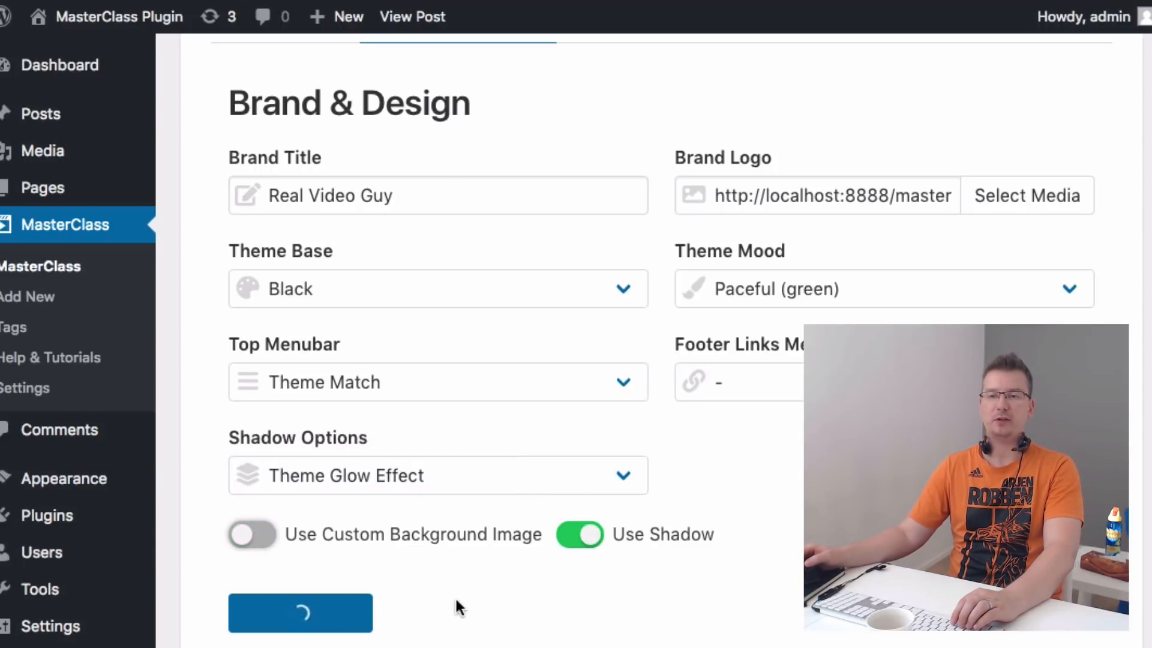
{"action": "left_click", "coordinate": [439, 543]}
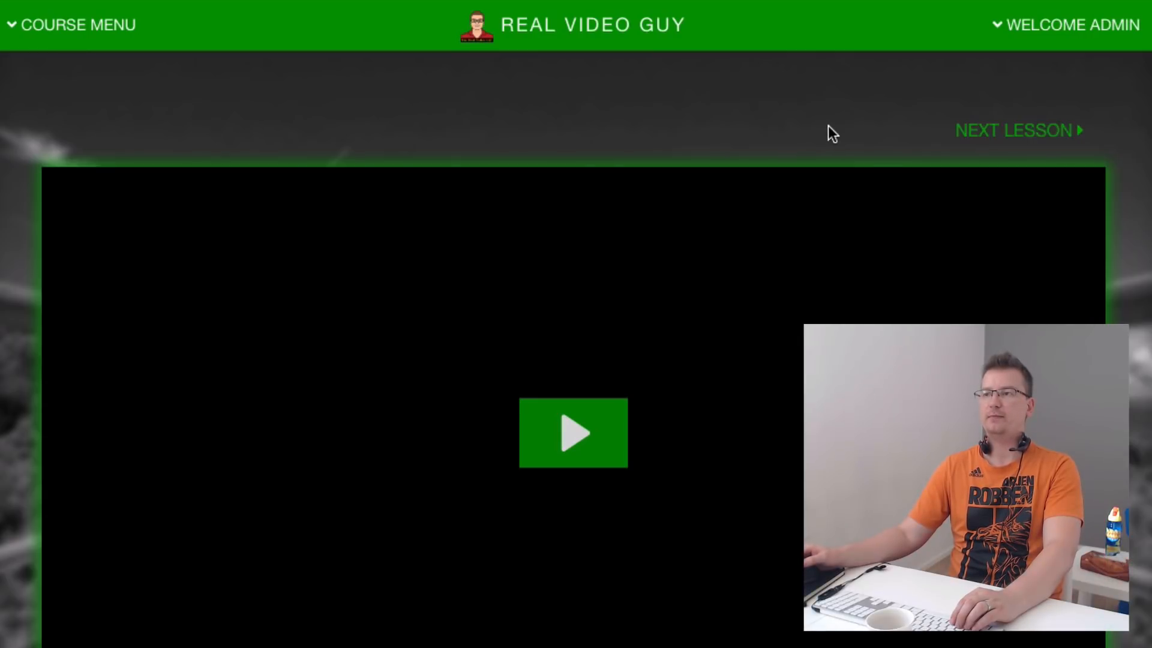
Examine how the custom background image looks around the videos on the lesson page.
{"action": "scroll", "coordinate": [827, 134], "scroll_direction": "down", "scroll_amount": 10}
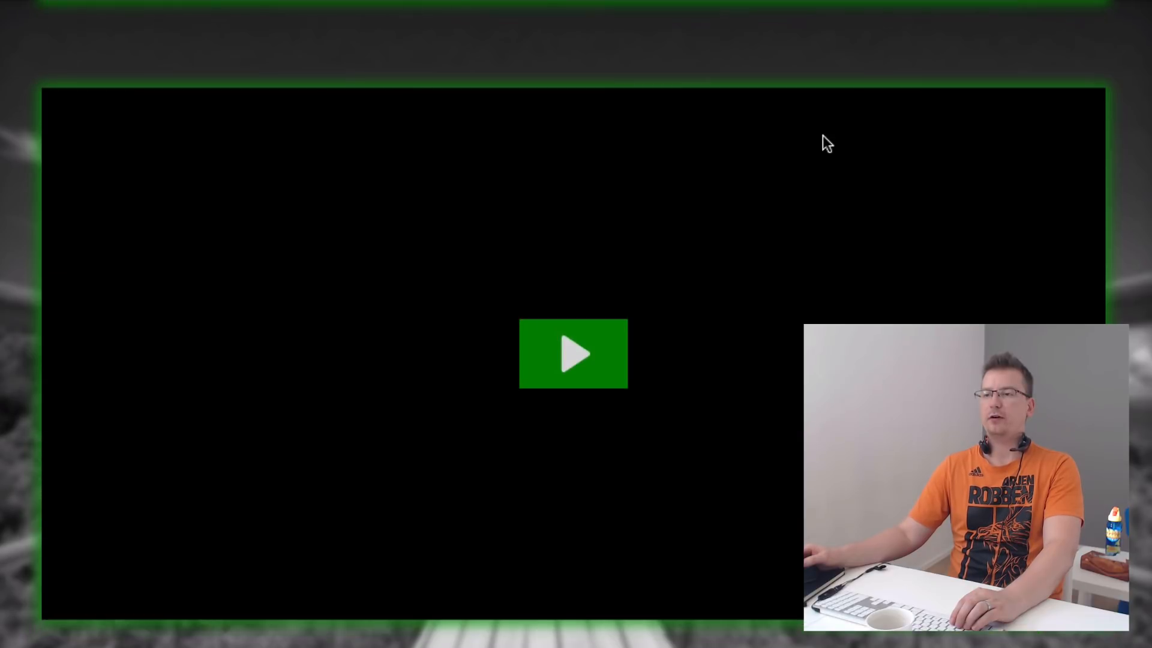
{"action": "scroll", "coordinate": [827, 144], "scroll_direction": "down", "scroll_amount": 2}
{"action": "scroll", "coordinate": [827, 144], "scroll_direction": "up", "scroll_amount": 3}
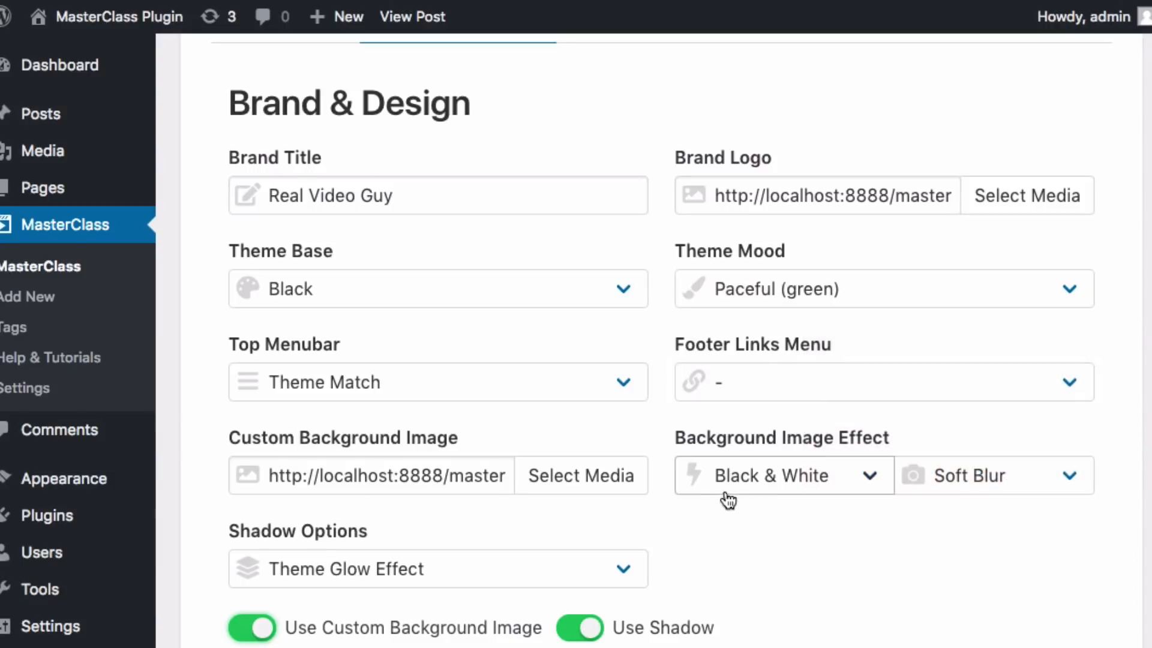
Set both Background Image Effect options, colour effect and blur, to "-" and Shadow Options to "-".
{"action": "left_click", "coordinate": [728, 499]}
{"action": "left_click", "coordinate": [823, 430]}
{"action": "left_click", "coordinate": [982, 487]}
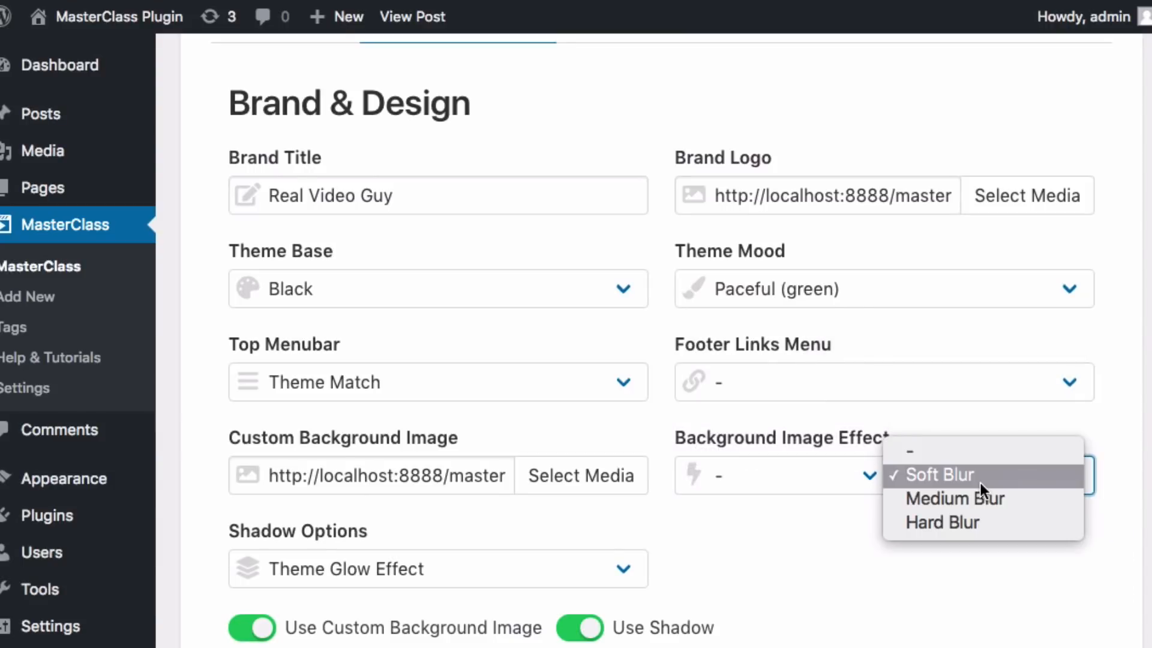
{"action": "left_click", "coordinate": [984, 453]}
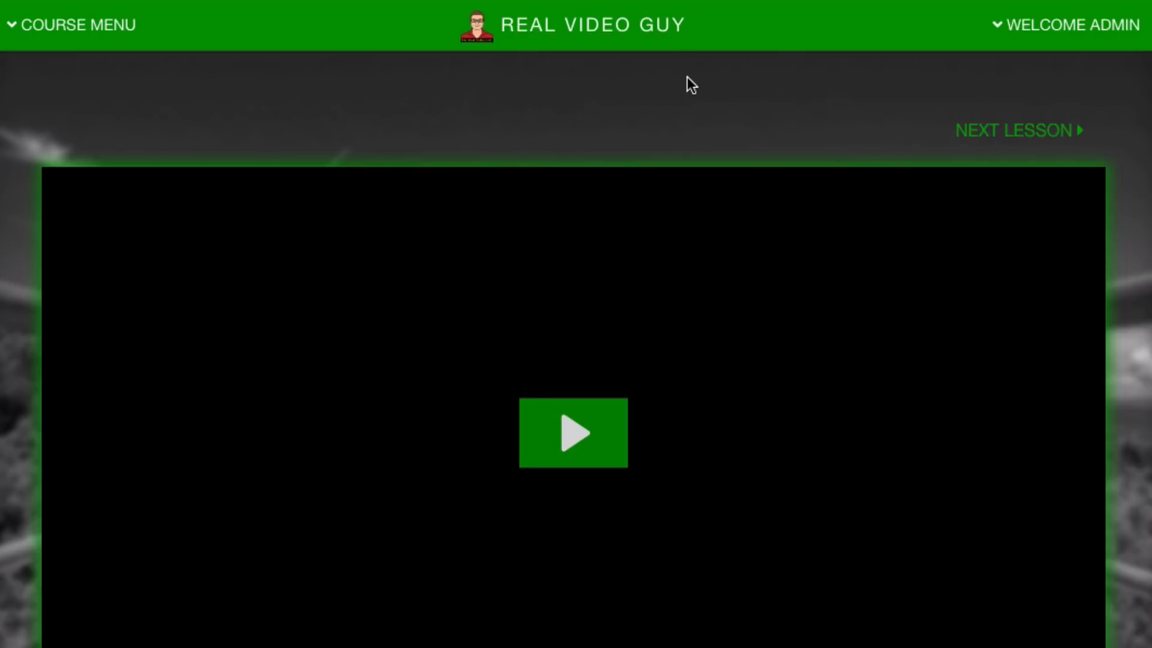
{"action": "scroll", "coordinate": [535, 135], "scroll_direction": "down", "scroll_amount": 5}
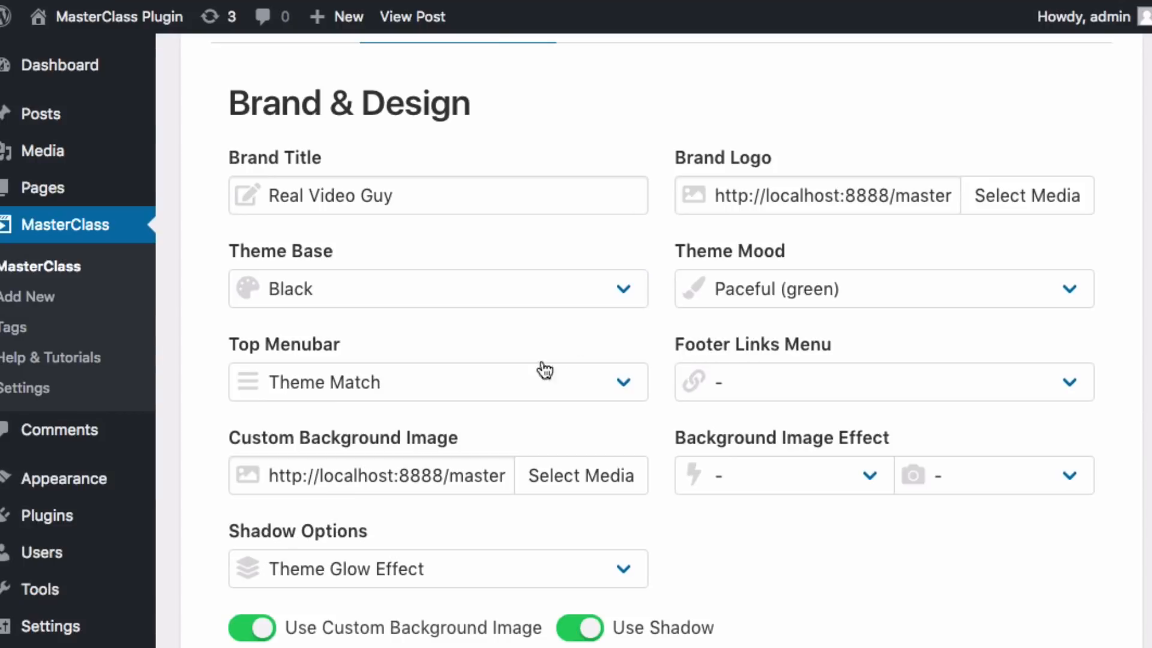
{"action": "left_click", "coordinate": [442, 567]}
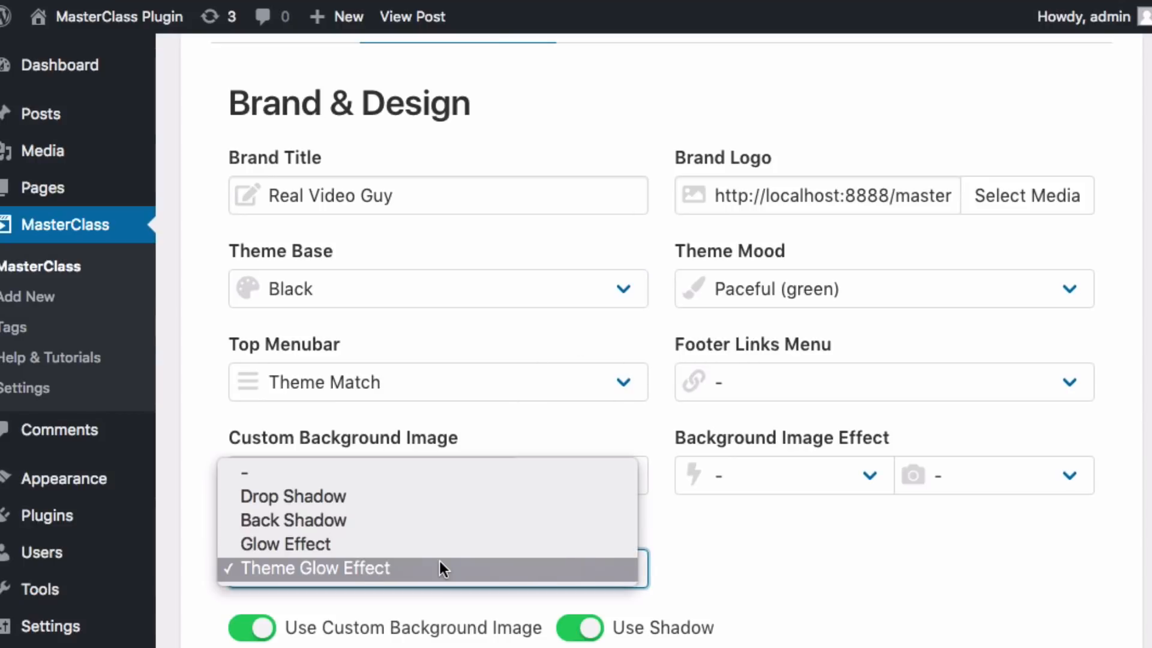
{"action": "left_click", "coordinate": [453, 473]}
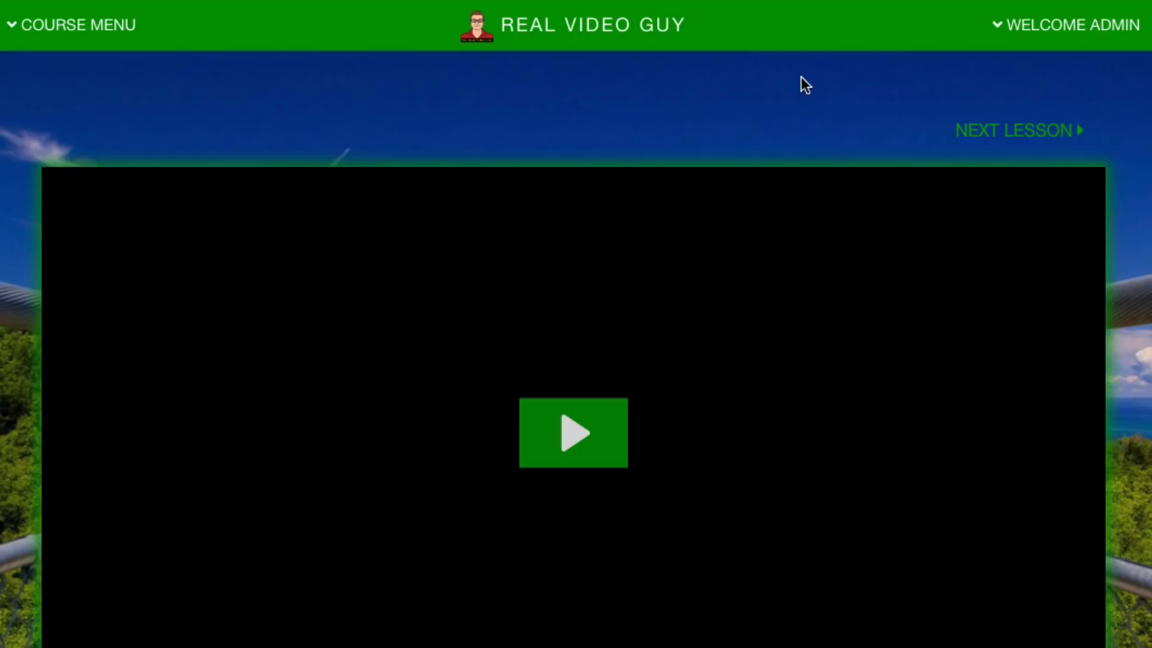
Examine the unfiltered custom background image behind the videos, content boxes and Discussions section of the lesson page.
{"action": "scroll", "coordinate": [790, 180], "scroll_direction": "down", "scroll_amount": 2}
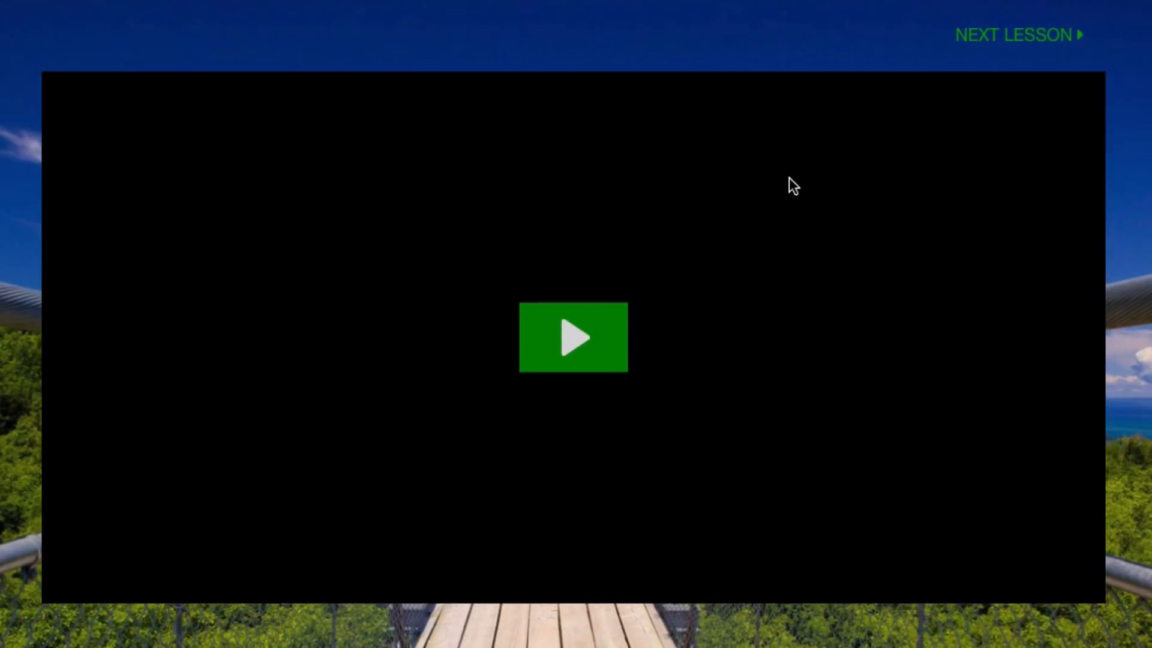
{"action": "scroll", "coordinate": [790, 178], "scroll_direction": "down", "scroll_amount": 10}
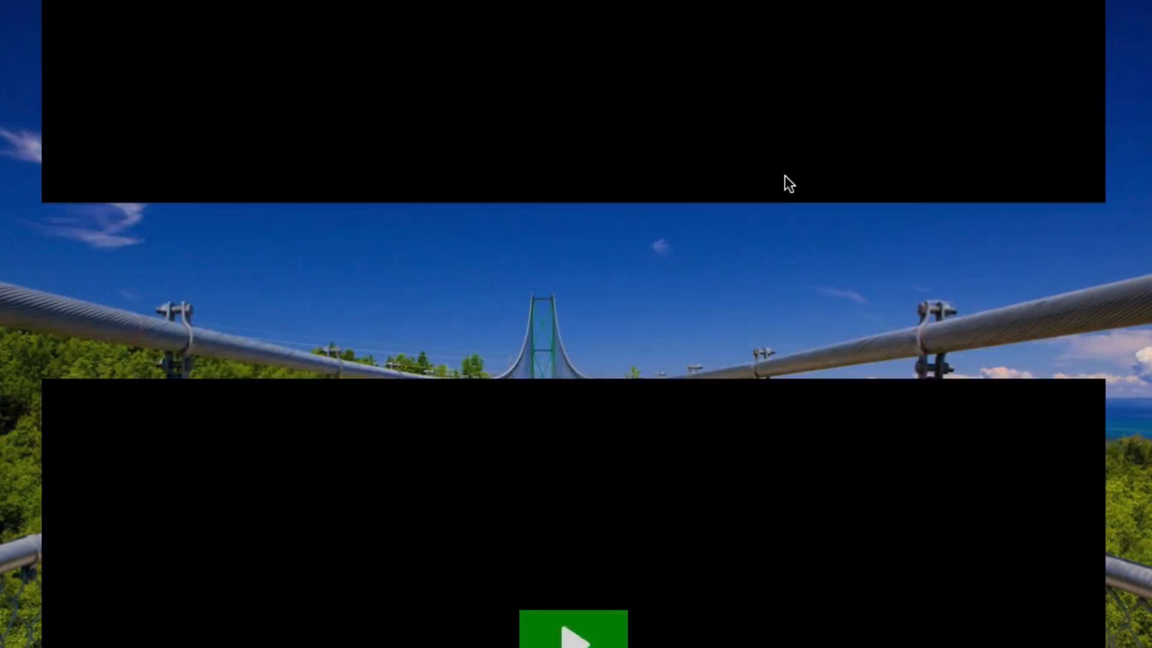
{"action": "scroll", "coordinate": [784, 177], "scroll_direction": "down", "scroll_amount": 10}
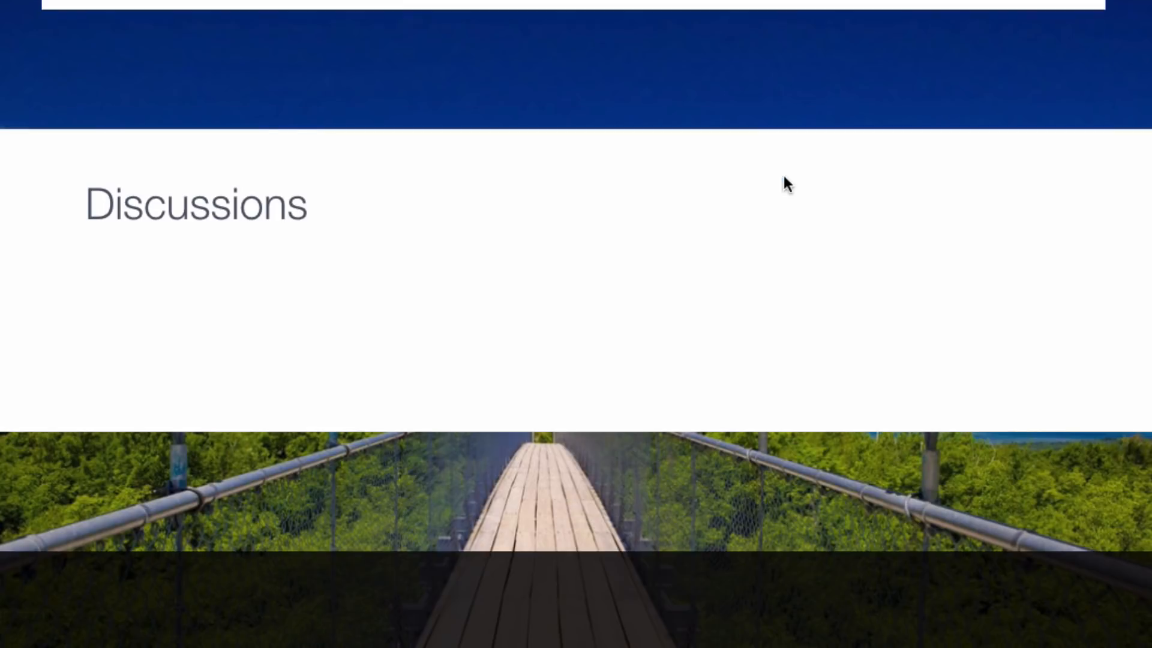
{"action": "scroll", "coordinate": [786, 183], "scroll_direction": "up", "scroll_amount": 10}
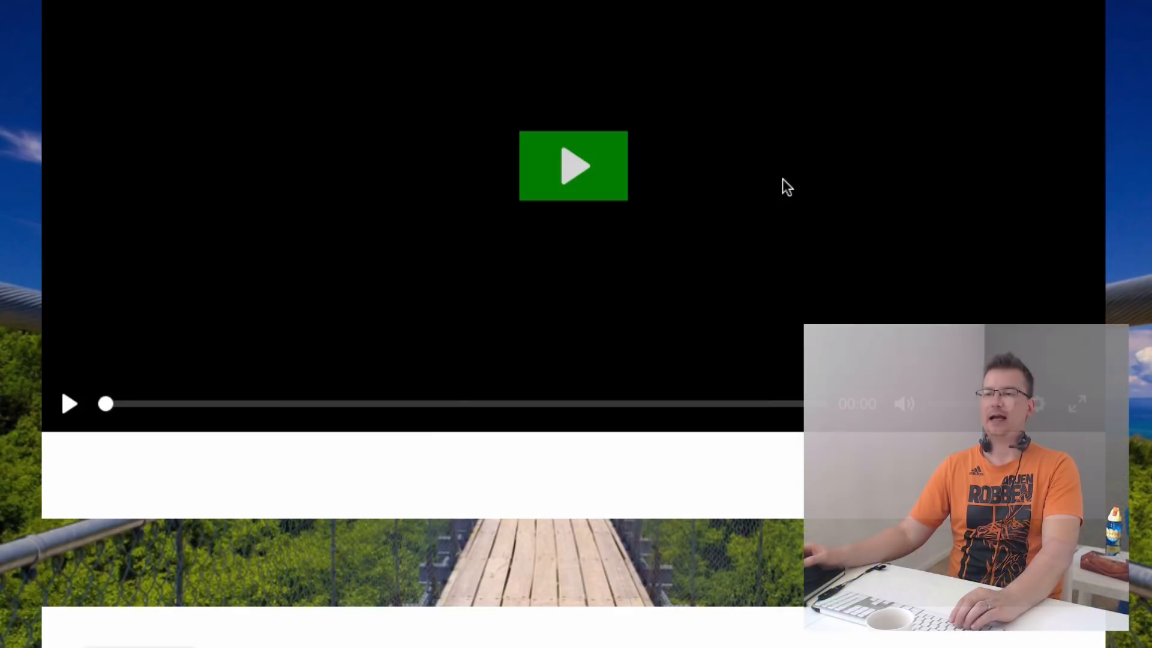
{"action": "scroll", "coordinate": [782, 178], "scroll_direction": "up", "scroll_amount": 3}
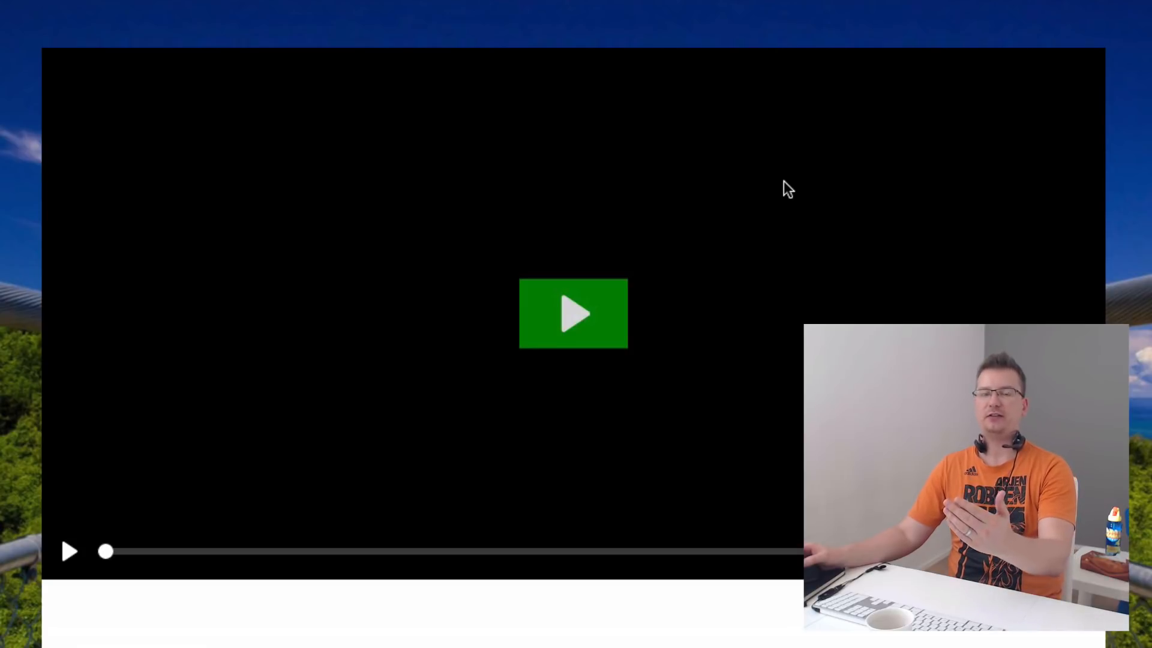
{"action": "scroll", "coordinate": [783, 181], "scroll_direction": "up", "scroll_amount": 2}
{"action": "scroll", "coordinate": [784, 181], "scroll_direction": "down", "scroll_amount": 3}
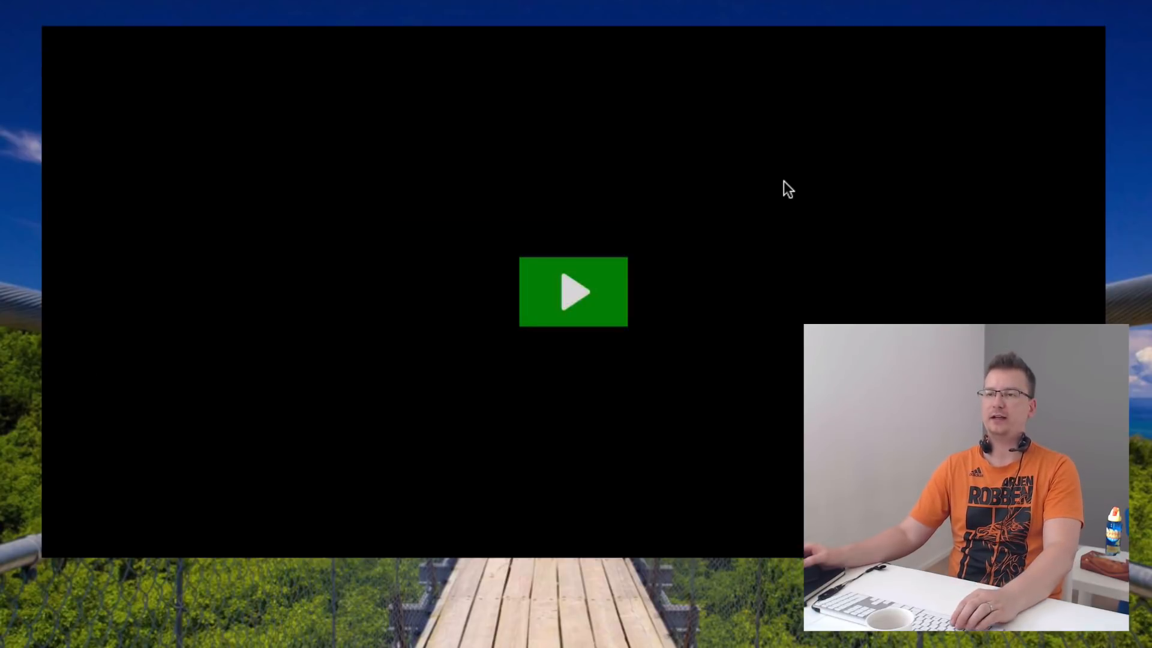
{"action": "scroll", "coordinate": [784, 181], "scroll_direction": "up", "scroll_amount": 10}
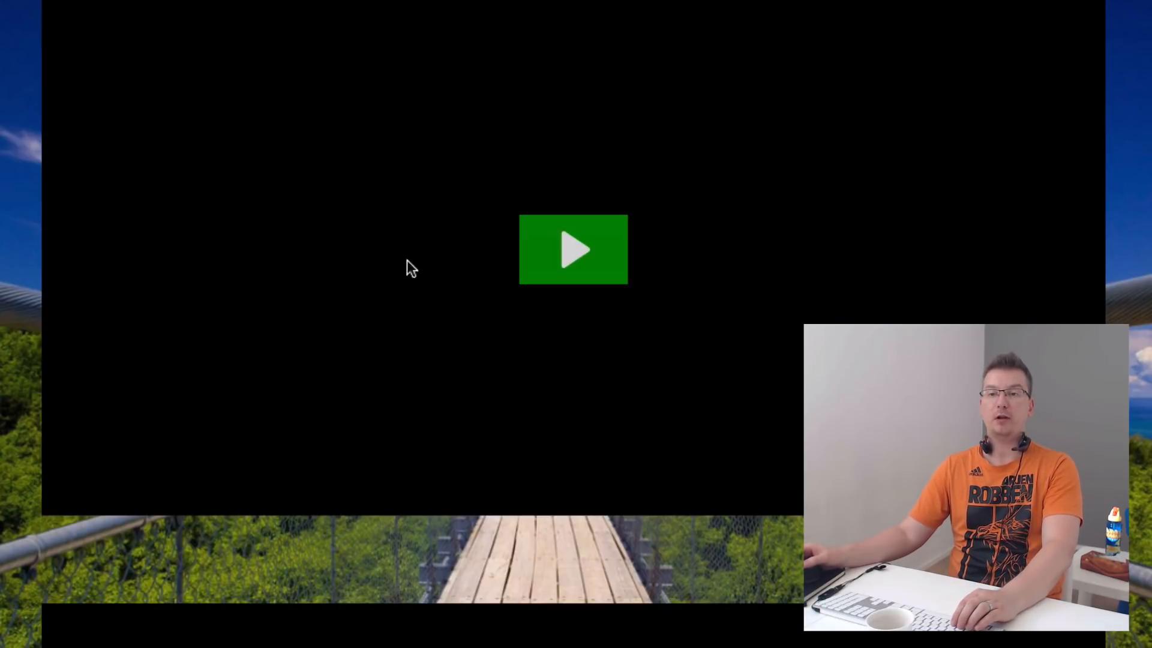
{"action": "scroll", "coordinate": [574, 324], "scroll_direction": "up", "scroll_amount": 3}
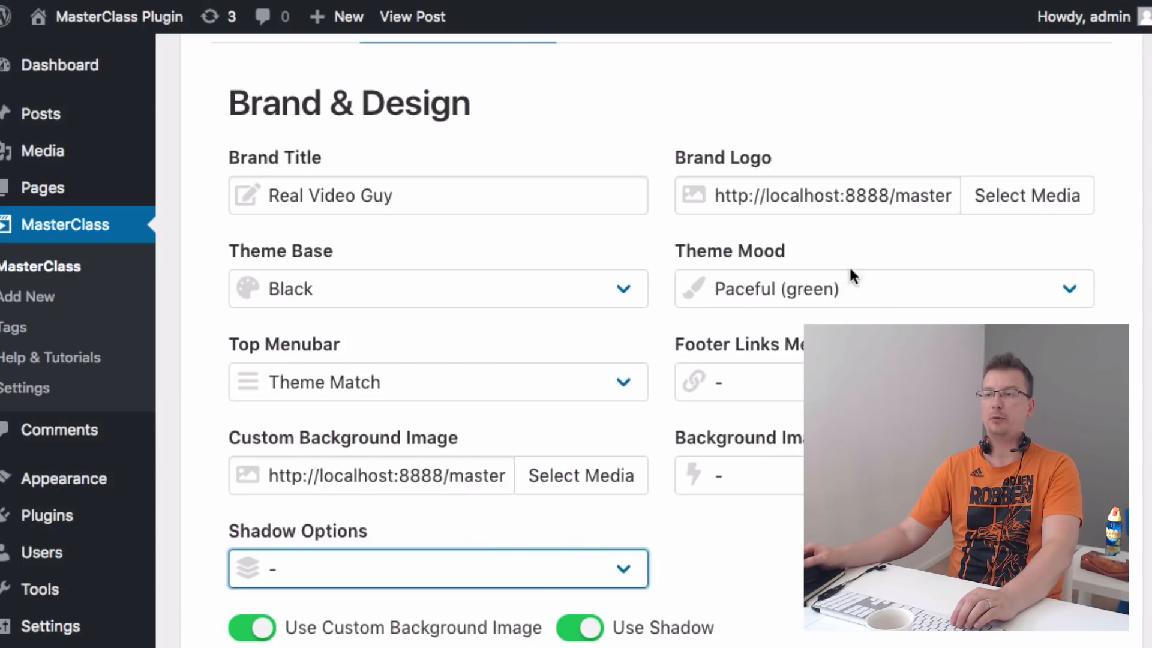
Set the background image blur to Soft Blur and preview the blurred background on the lesson page.
{"action": "left_click", "coordinate": [835, 489]}
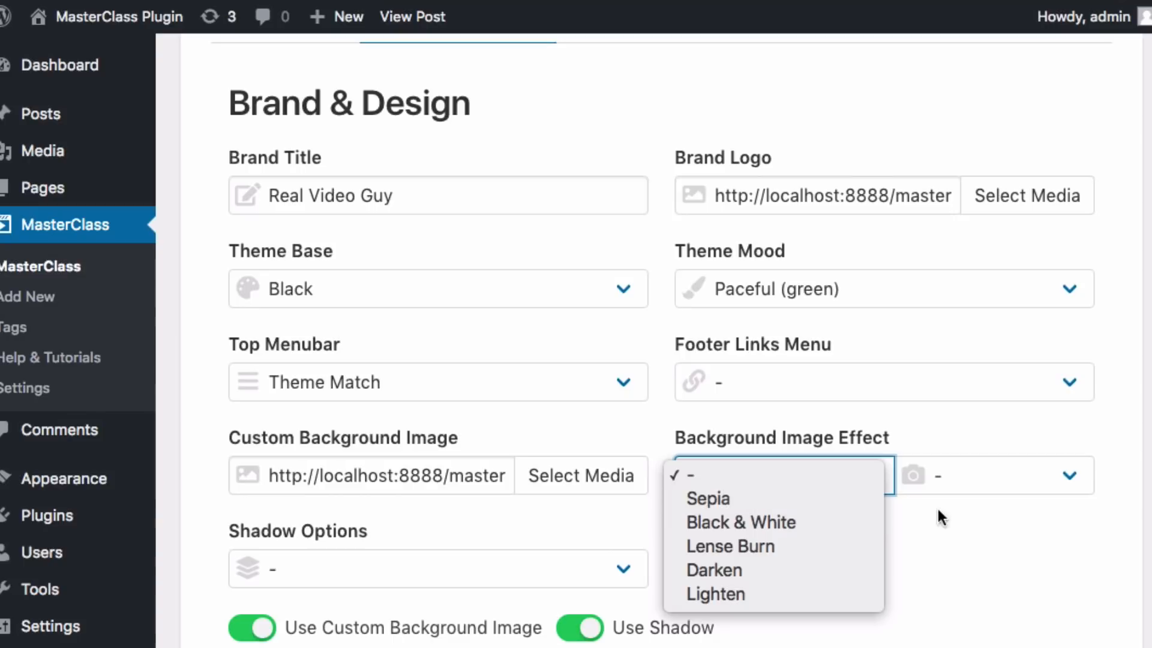
{"action": "left_click", "coordinate": [954, 480]}
{"action": "left_click", "coordinate": [981, 470]}
{"action": "left_click", "coordinate": [993, 498]}
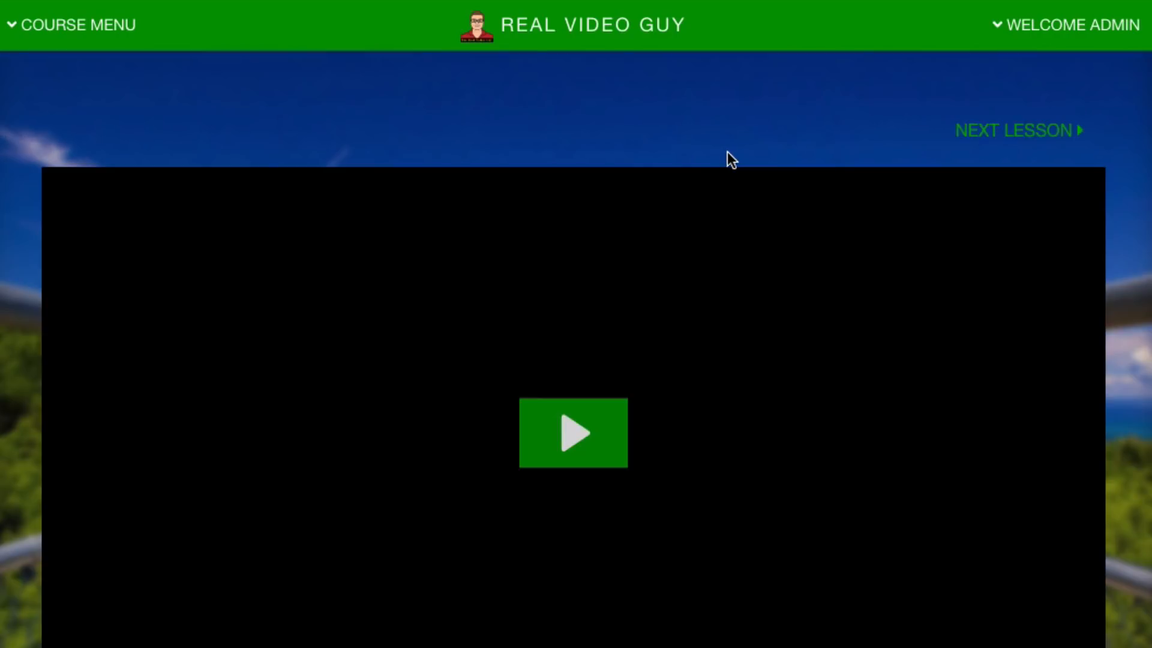
{"action": "scroll", "coordinate": [714, 180], "scroll_direction": "down", "scroll_amount": 4}
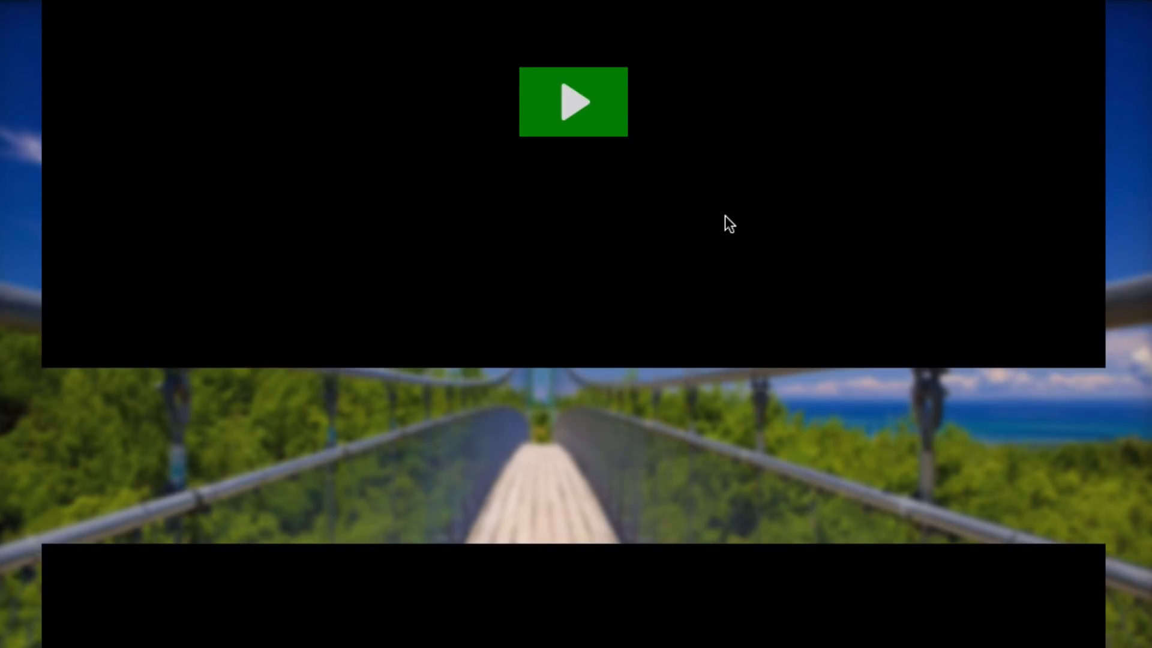
{"action": "scroll", "coordinate": [724, 223], "scroll_direction": "up", "scroll_amount": 10}
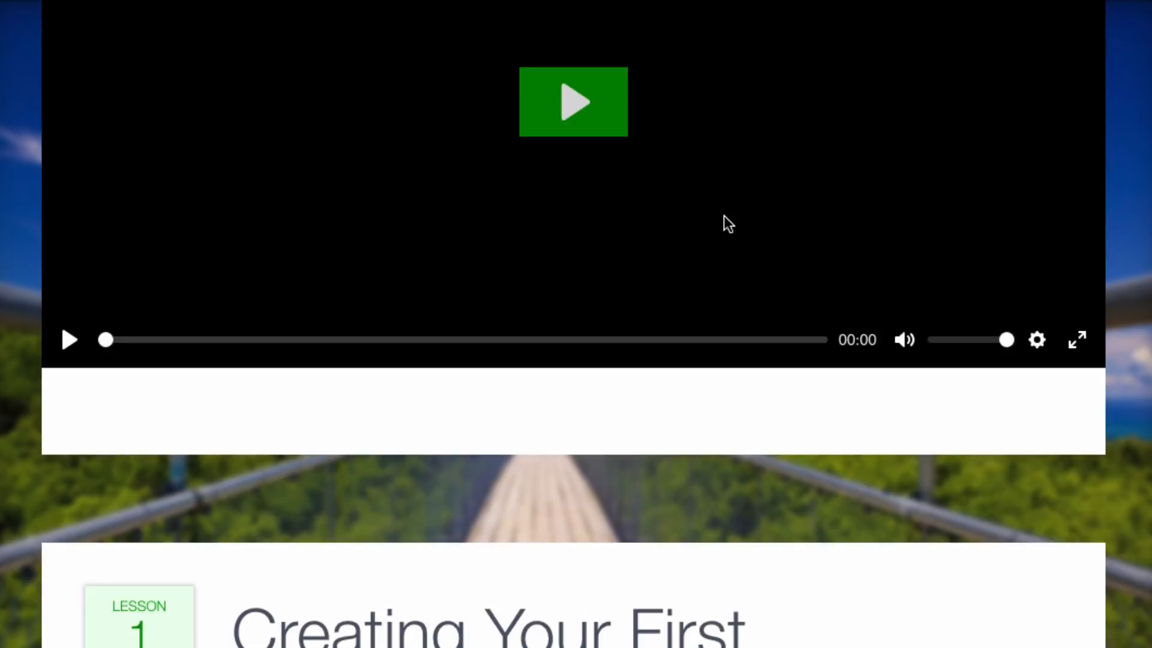
{"action": "scroll", "coordinate": [729, 218], "scroll_direction": "up", "scroll_amount": 3}
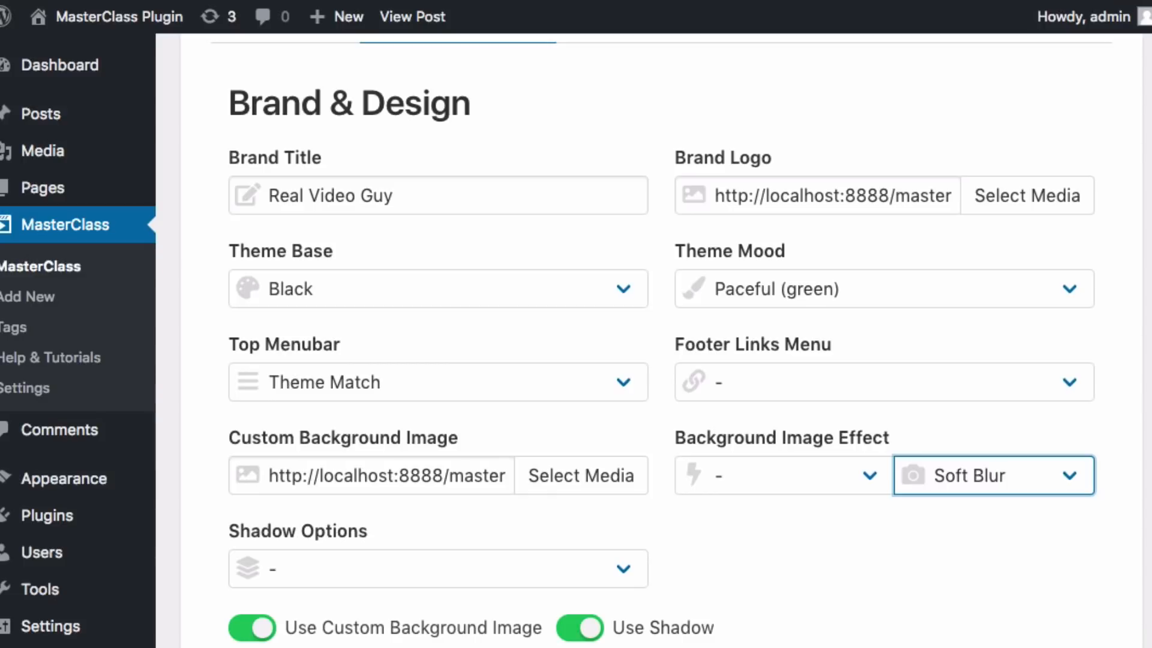
Set the Background Image Effect to Black & White and preview the background on the lesson page.
{"action": "left_click", "coordinate": [795, 470]}
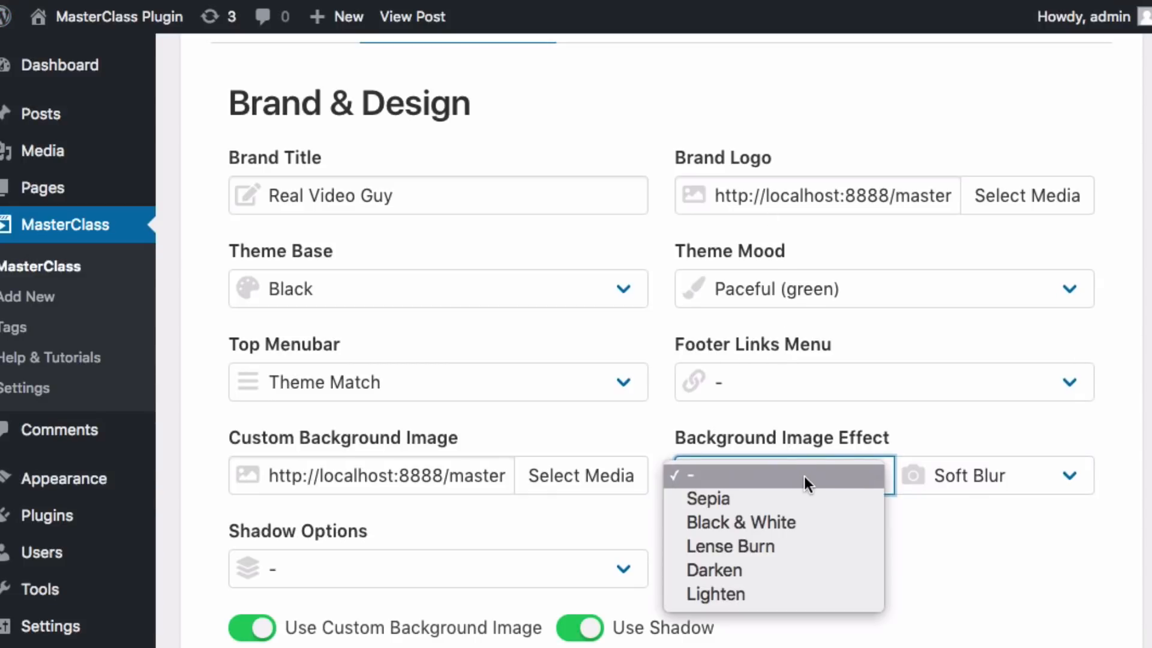
{"action": "left_click", "coordinate": [832, 524]}
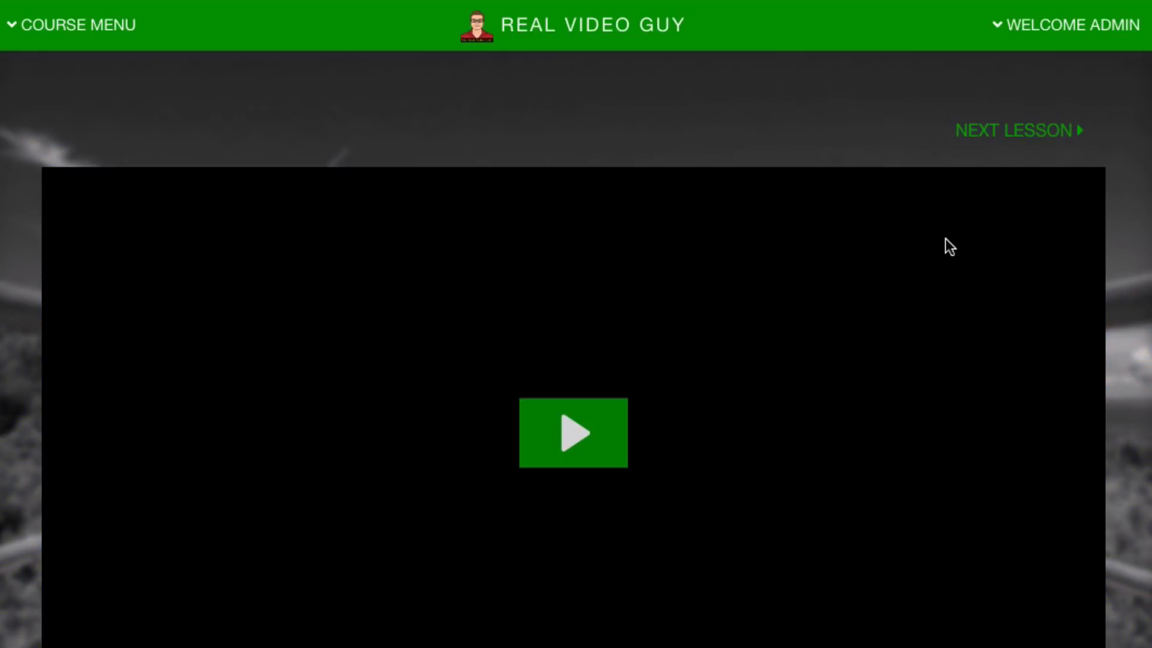
{"action": "scroll", "coordinate": [1071, 291], "scroll_direction": "down", "scroll_amount": 2}
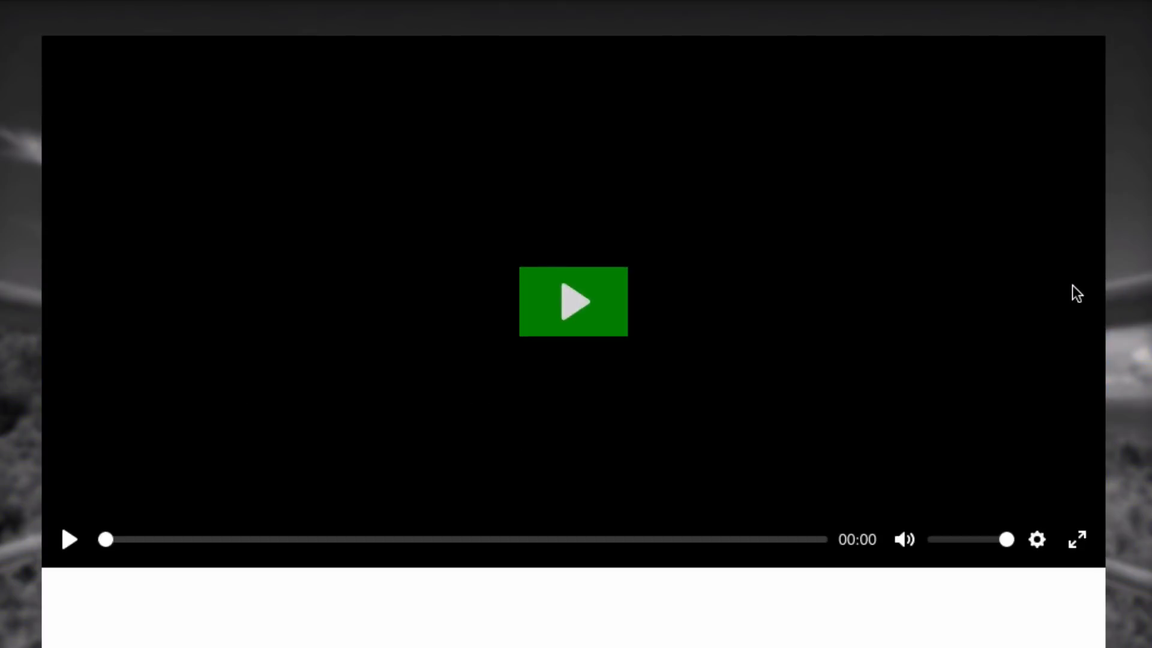
{"action": "scroll", "coordinate": [1071, 286], "scroll_direction": "down", "scroll_amount": 10}
{"action": "scroll", "coordinate": [1071, 280], "scroll_direction": "up", "scroll_amount": 12}
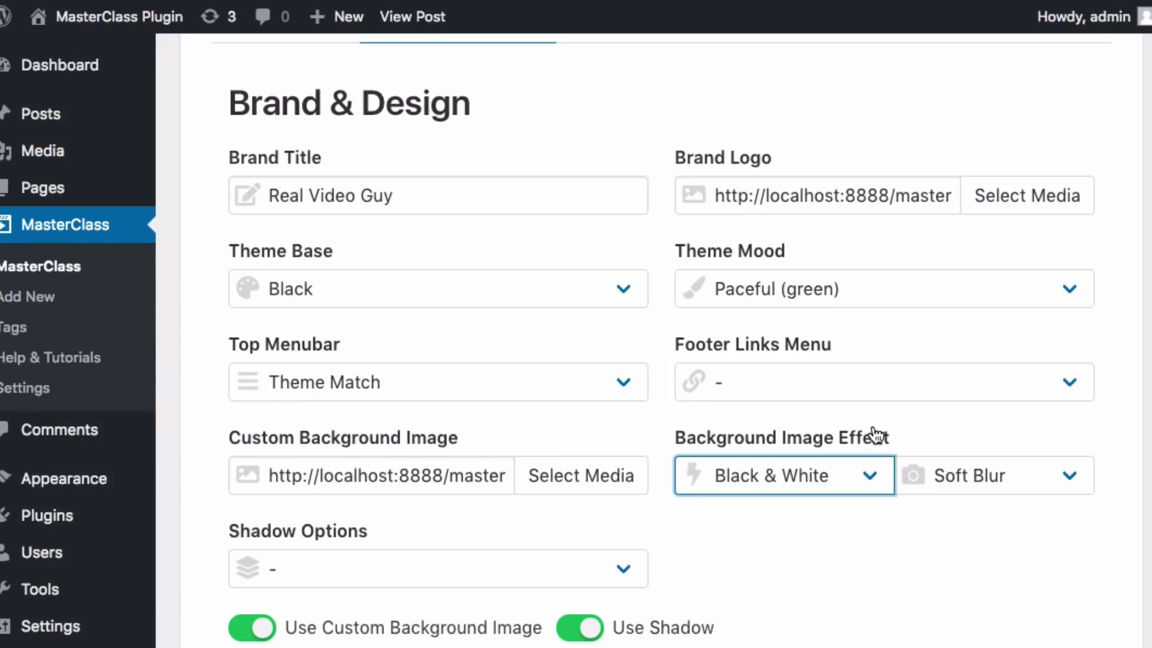
Set the Background Image Effect to Lense Burn and preview the background down to the lesson page's Discussions section.
{"action": "left_click", "coordinate": [820, 487]}
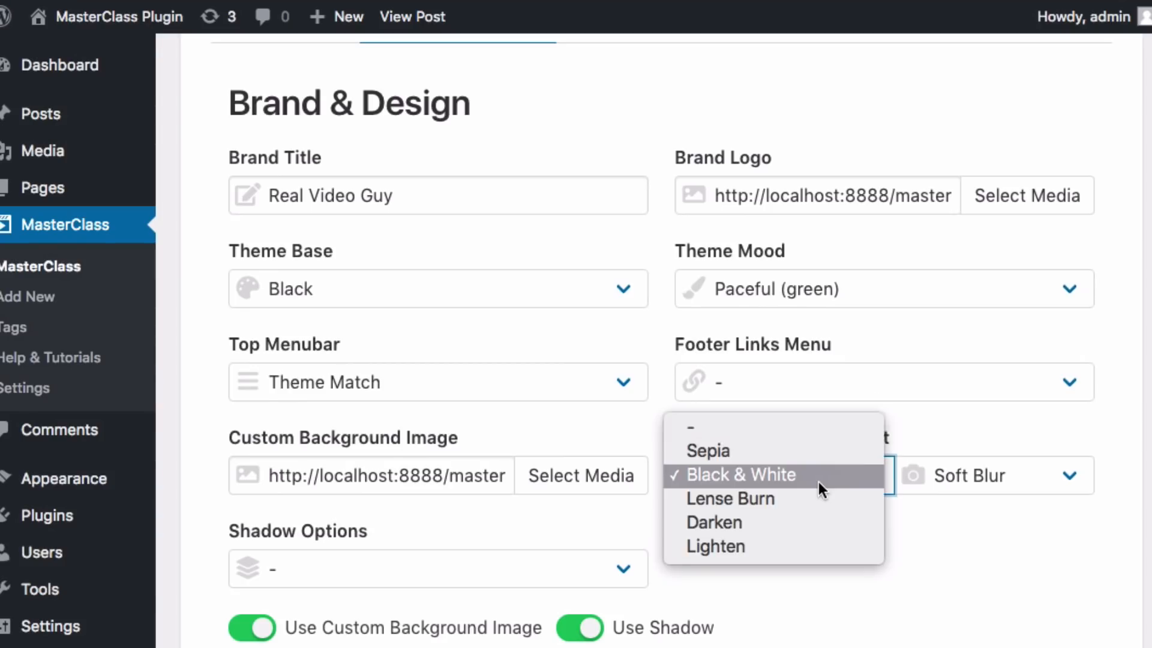
{"action": "left_click", "coordinate": [848, 506]}
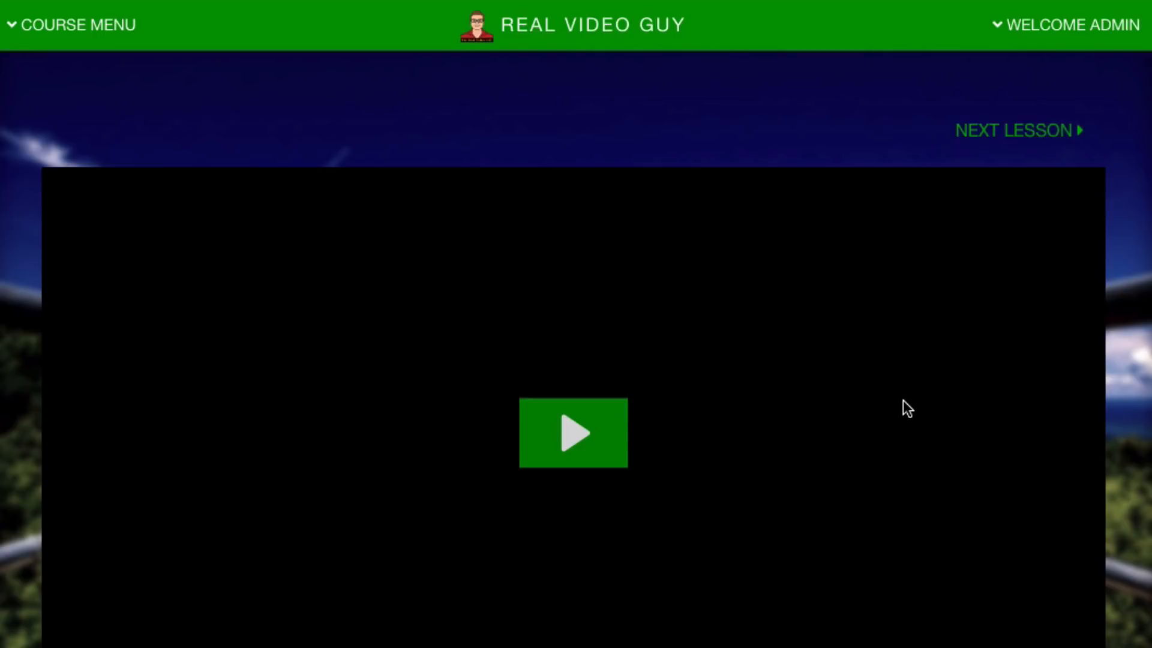
{"action": "scroll", "coordinate": [852, 420], "scroll_direction": "down", "scroll_amount": 5}
{"action": "scroll", "coordinate": [1026, 438], "scroll_direction": "down", "scroll_amount": 3}
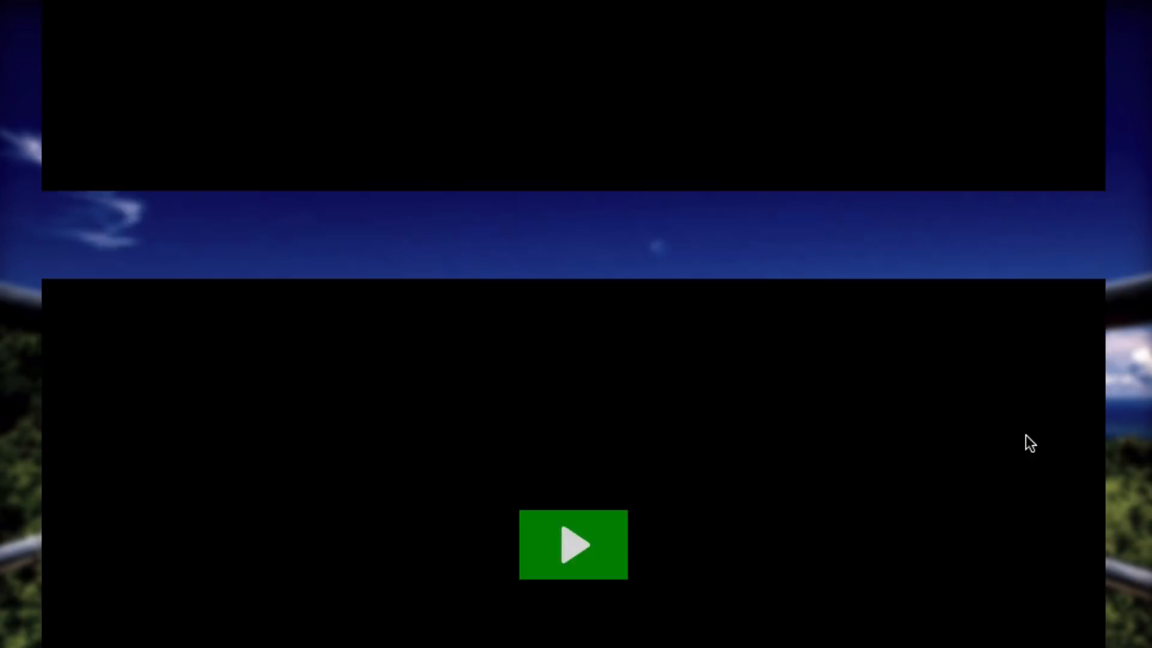
{"action": "scroll", "coordinate": [1016, 433], "scroll_direction": "down", "scroll_amount": 6}
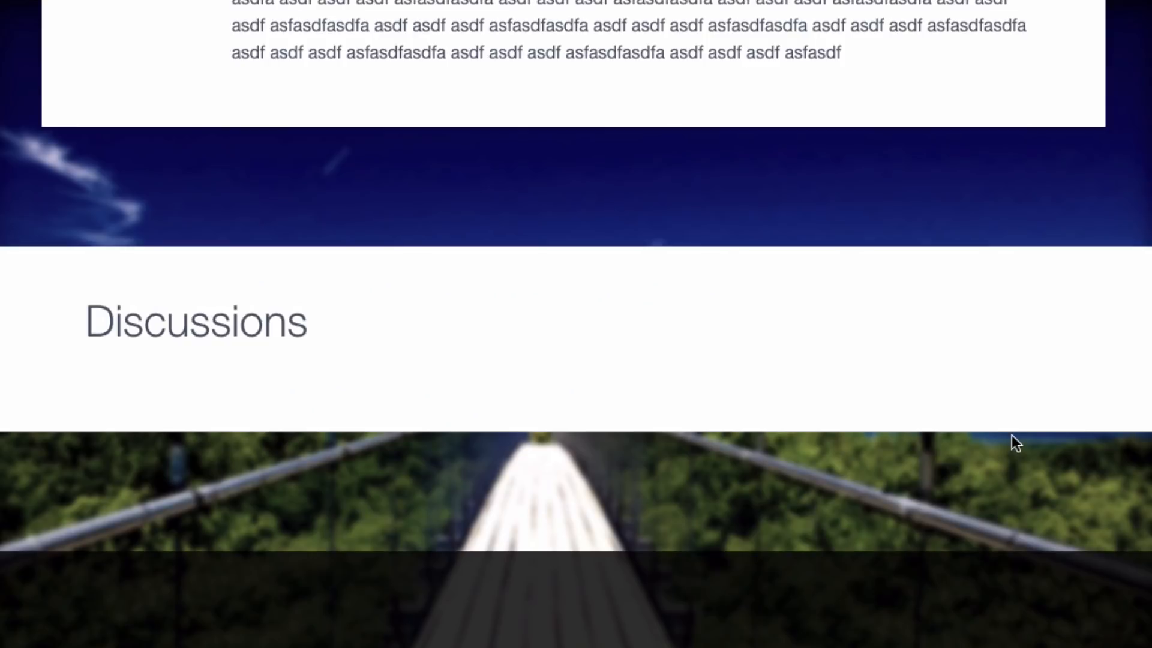
{"action": "scroll", "coordinate": [1011, 433], "scroll_direction": "up", "scroll_amount": 15}
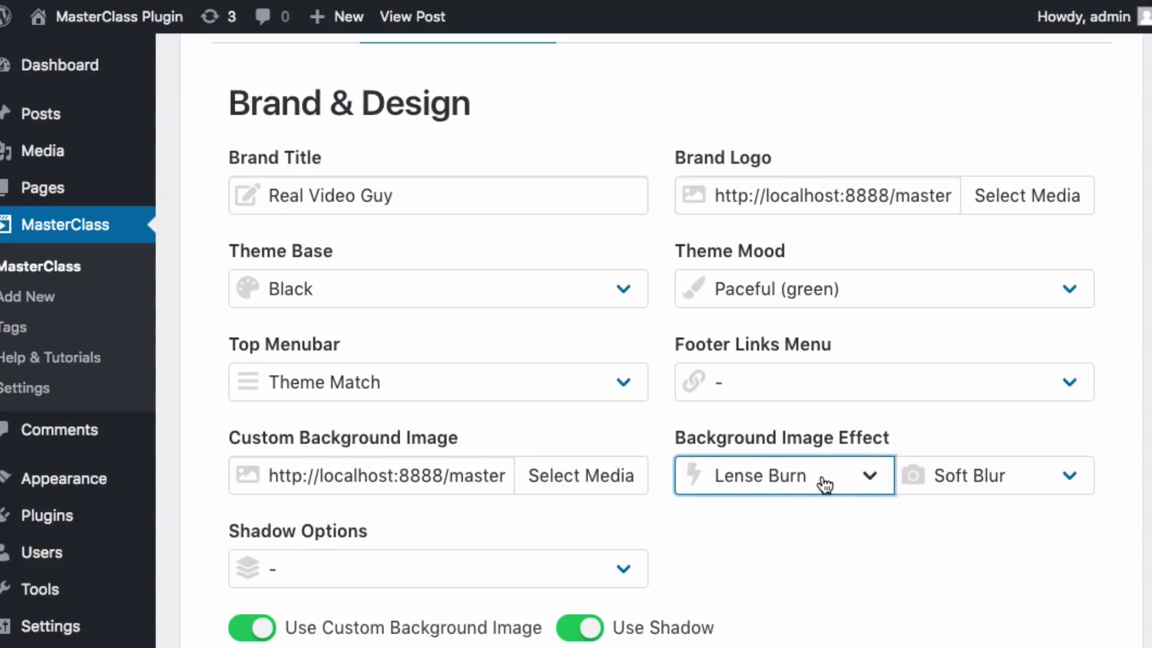
{"action": "left_click", "coordinate": [824, 484]}
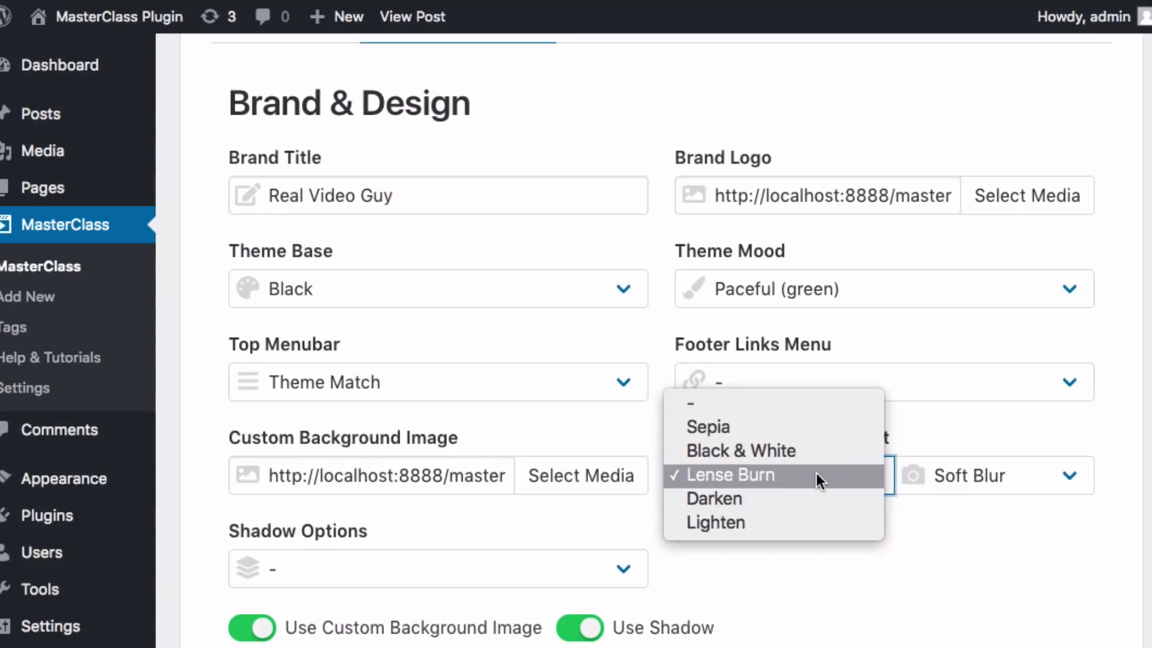
{"action": "left_click", "coordinate": [987, 577]}
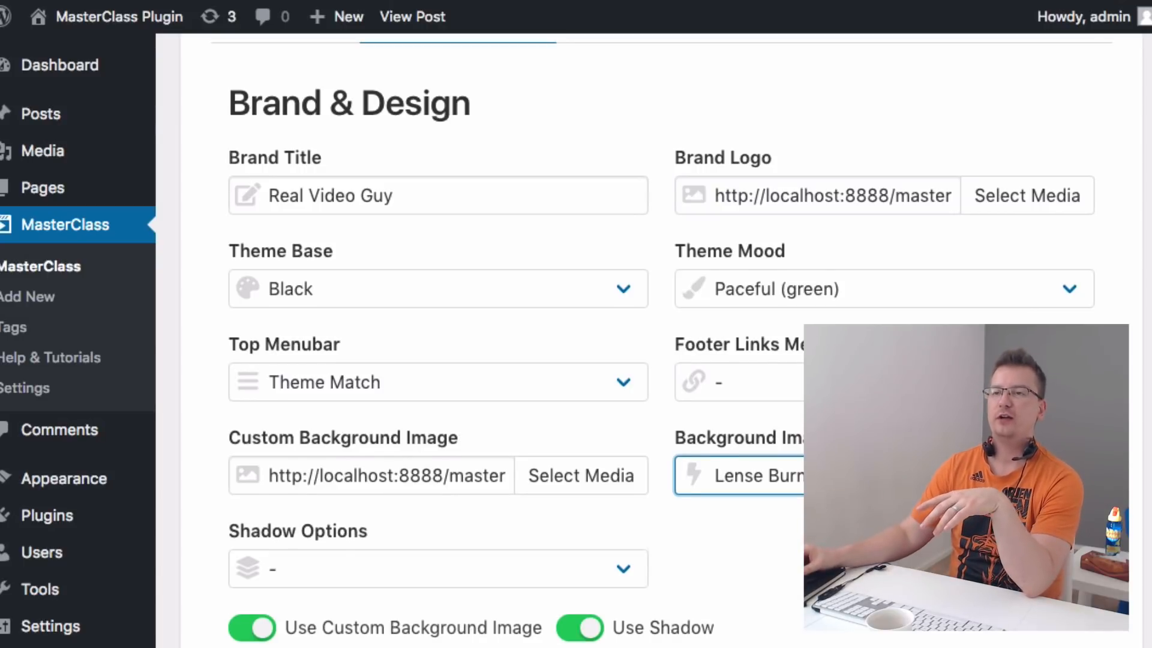
Show the MasterClass lessons and expand the settings of lesson 2, "Setting Up Your First Lessons".
{"action": "scroll", "coordinate": [660, 336], "scroll_direction": "up", "scroll_amount": 10}
{"action": "scroll", "coordinate": [660, 336], "scroll_direction": "down", "scroll_amount": 7}
{"action": "scroll", "coordinate": [563, 288], "scroll_direction": "up", "scroll_amount": 1}
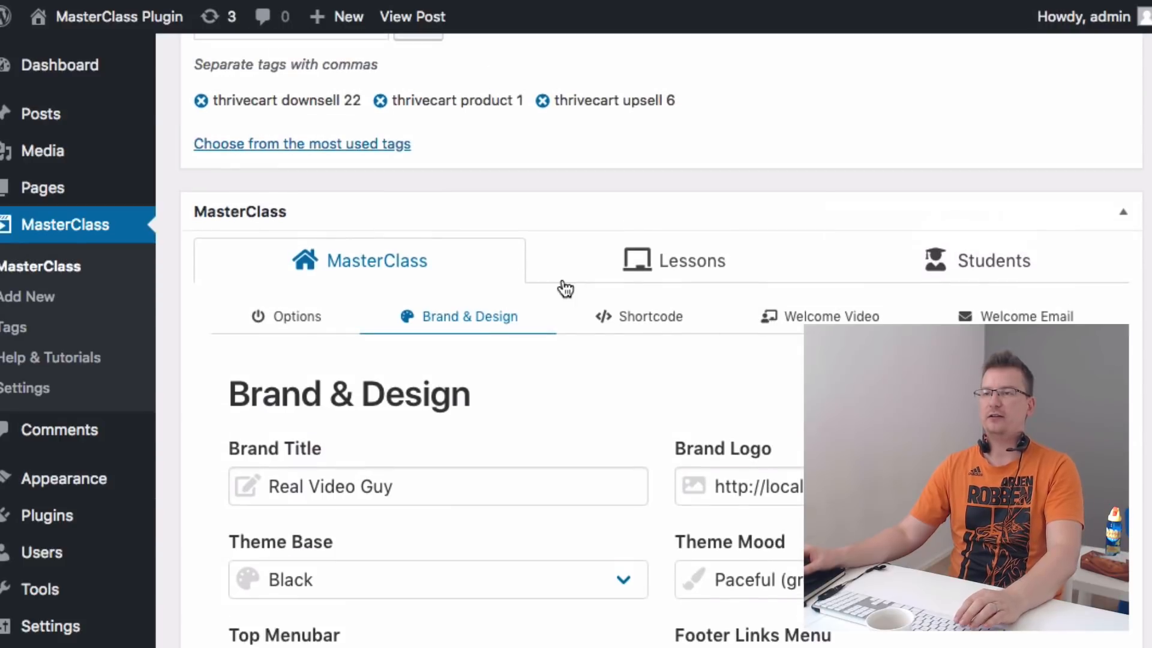
{"action": "left_click", "coordinate": [707, 276]}
{"action": "scroll", "coordinate": [797, 424], "scroll_direction": "down", "scroll_amount": 4}
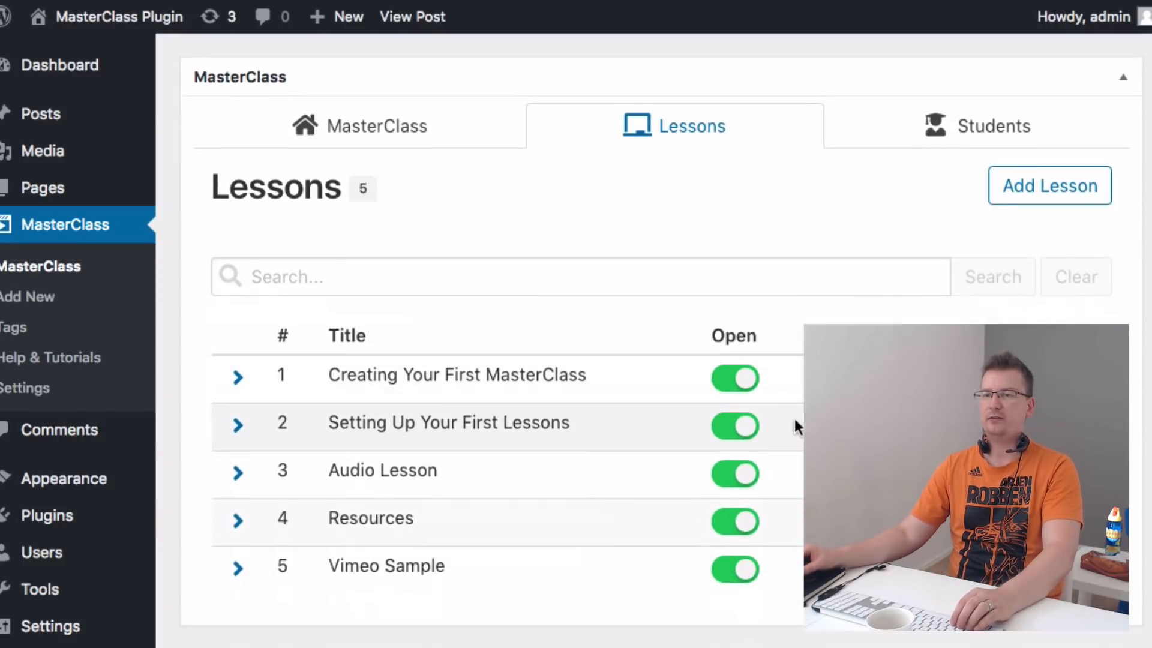
{"action": "left_click", "coordinate": [238, 427]}
{"action": "scroll", "coordinate": [289, 432], "scroll_direction": "down", "scroll_amount": 5}
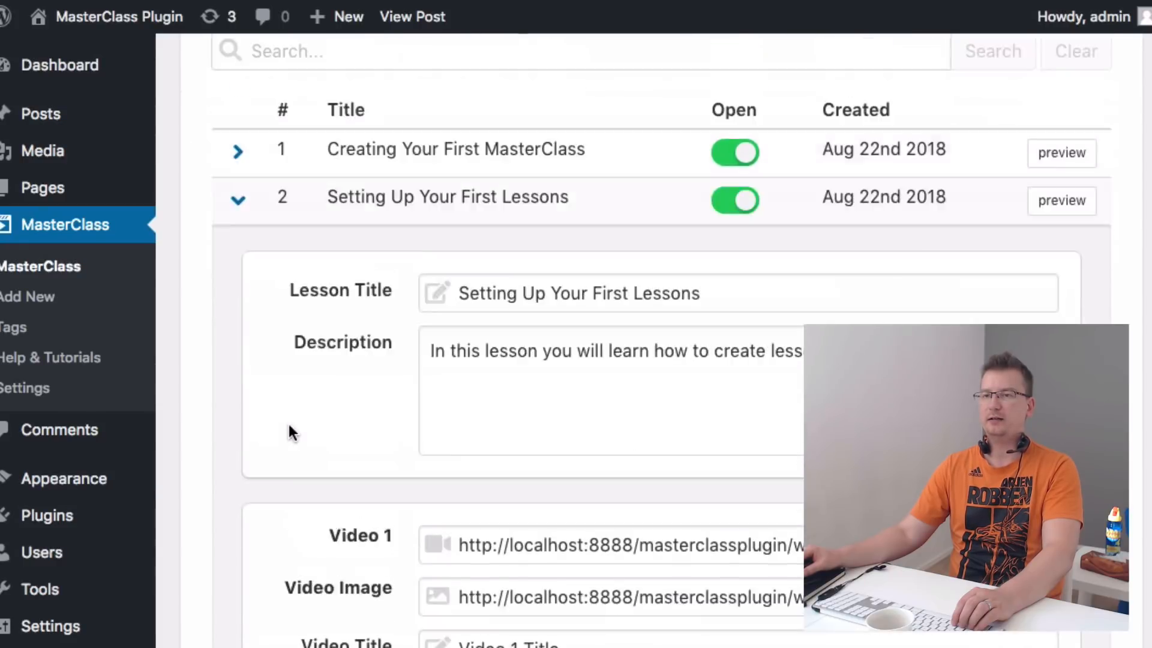
Try switching off the Title option of Video 1 in lesson 2, and switch it back on.
{"action": "scroll", "coordinate": [290, 432], "scroll_direction": "down", "scroll_amount": 4}
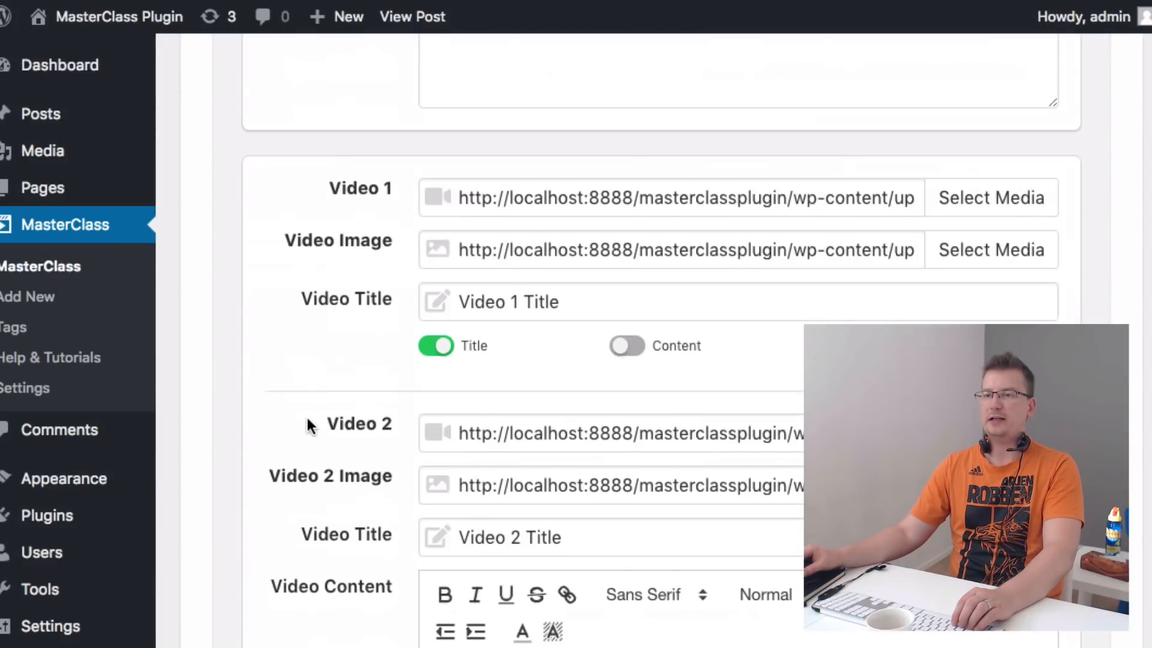
{"action": "scroll", "coordinate": [310, 426], "scroll_direction": "down", "scroll_amount": 2}
{"action": "scroll", "coordinate": [307, 420], "scroll_direction": "down", "scroll_amount": 5}
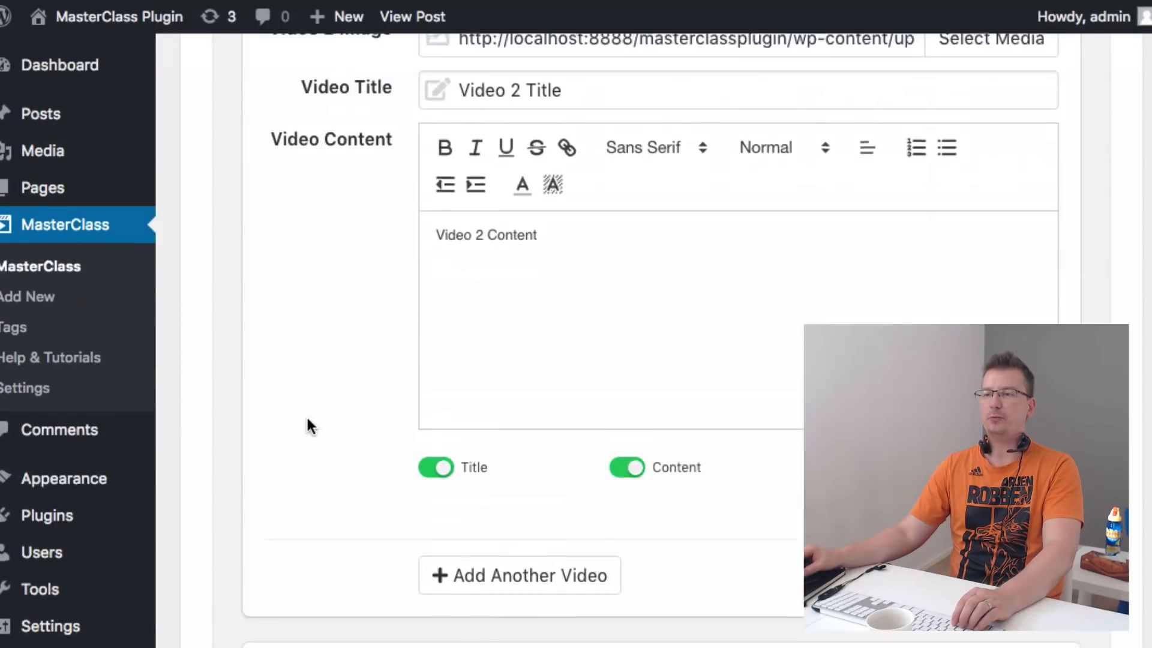
{"action": "scroll", "coordinate": [307, 426], "scroll_direction": "up", "scroll_amount": 7}
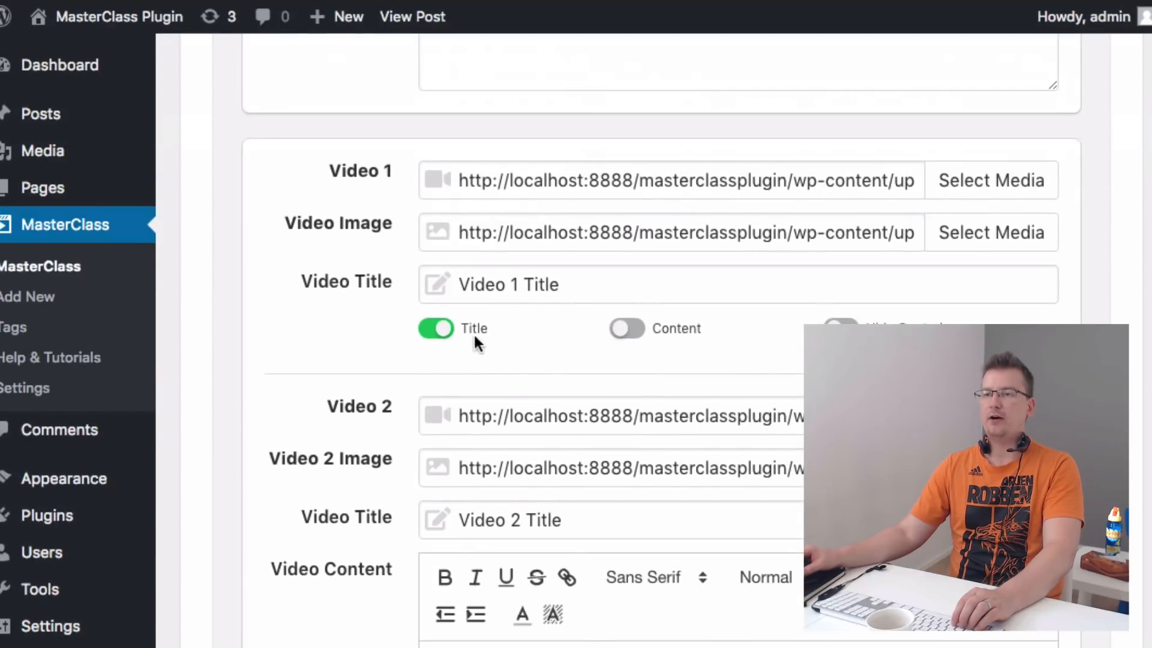
{"action": "left_click", "coordinate": [474, 335]}
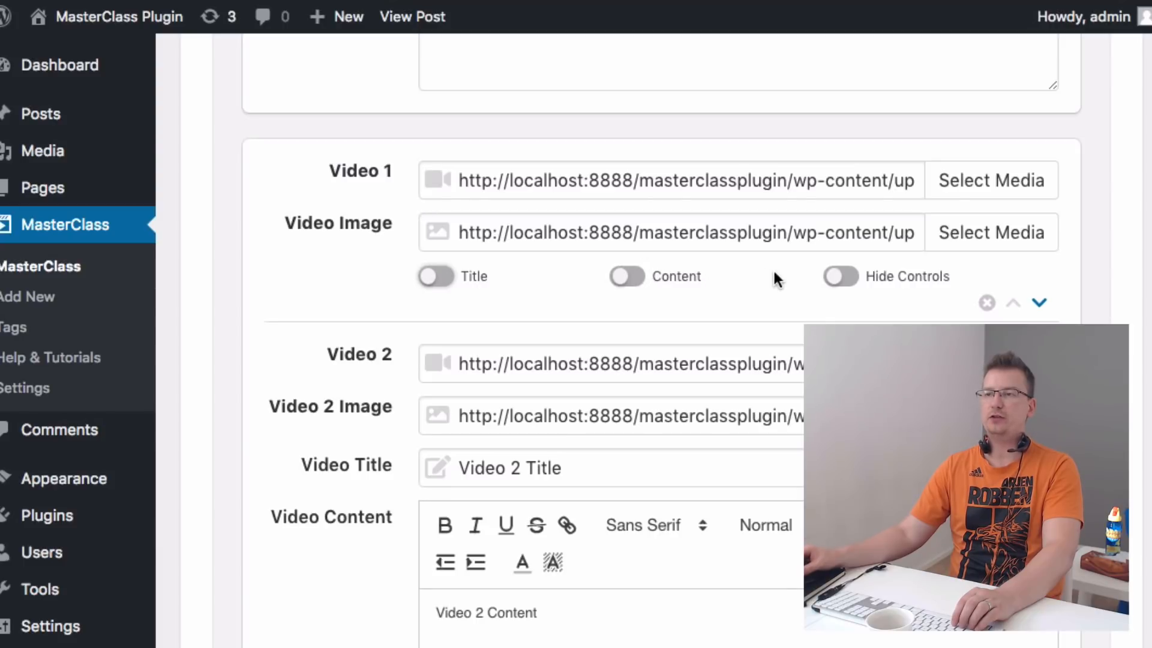
{"action": "scroll", "coordinate": [517, 276], "scroll_direction": "up", "scroll_amount": 8}
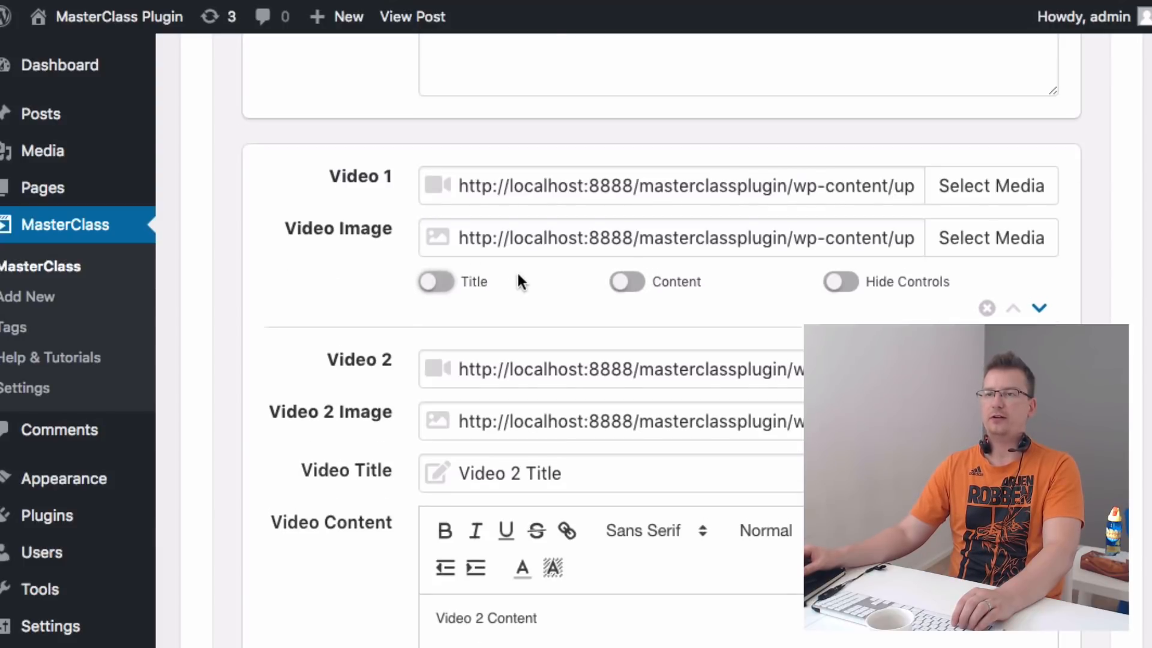
{"action": "scroll", "coordinate": [643, 306], "scroll_direction": "down", "scroll_amount": 7}
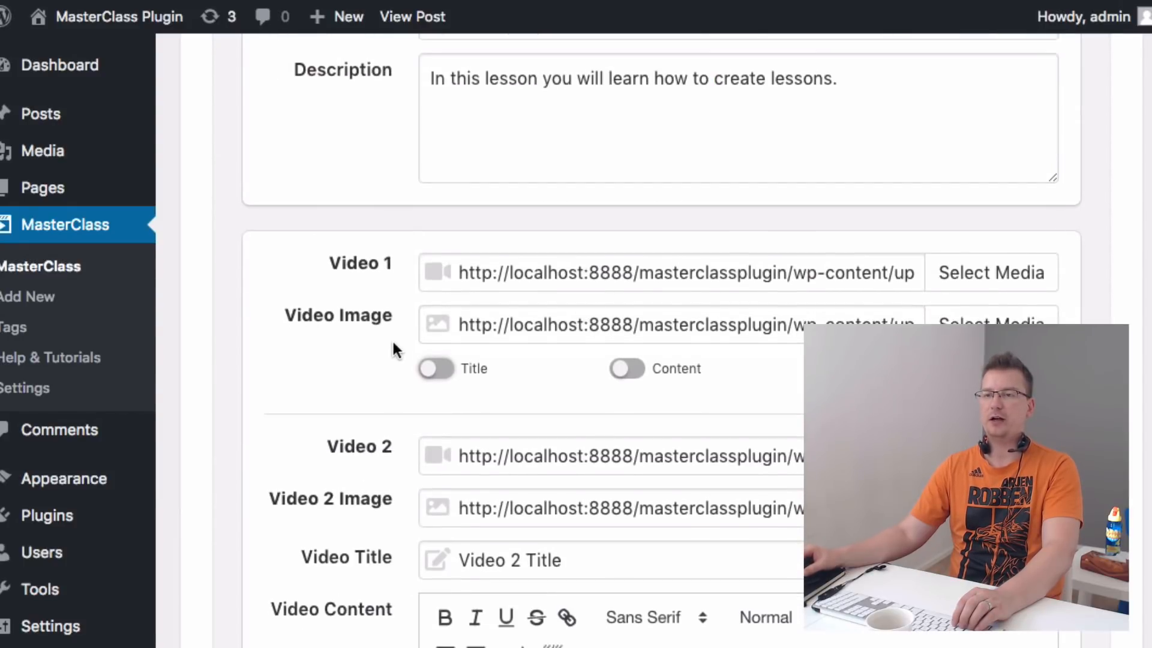
{"action": "scroll", "coordinate": [391, 348], "scroll_direction": "down", "scroll_amount": 6}
{"action": "scroll", "coordinate": [390, 355], "scroll_direction": "down", "scroll_amount": 6}
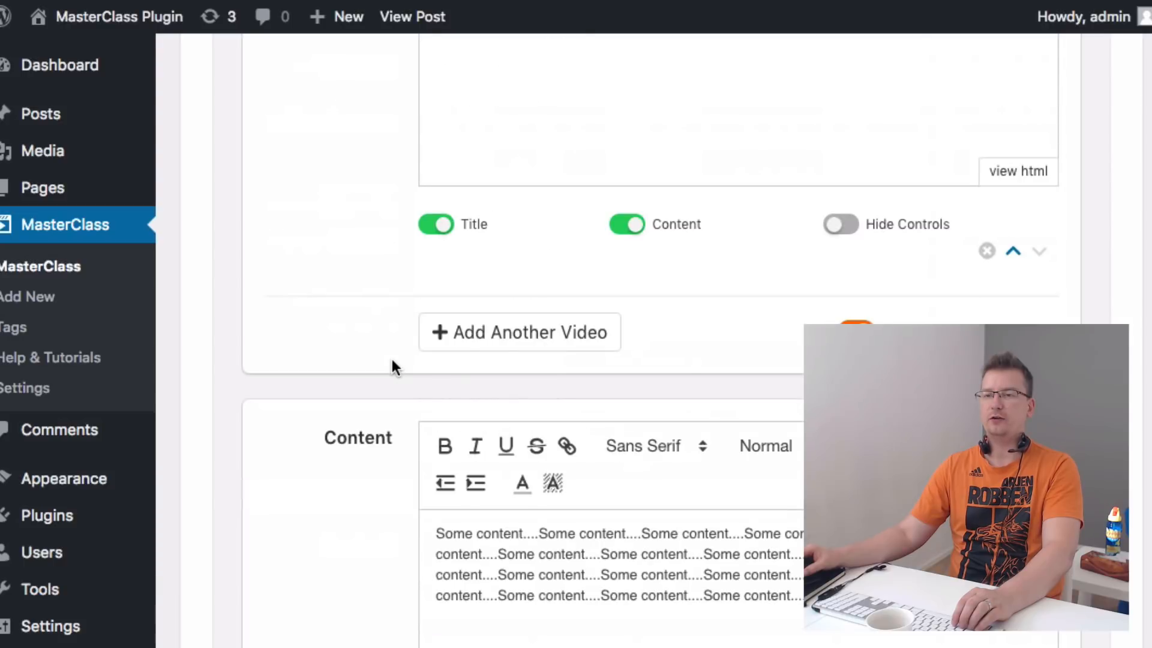
{"action": "scroll", "coordinate": [391, 354], "scroll_direction": "up", "scroll_amount": 9}
{"action": "scroll", "coordinate": [408, 307], "scroll_direction": "up", "scroll_amount": 4}
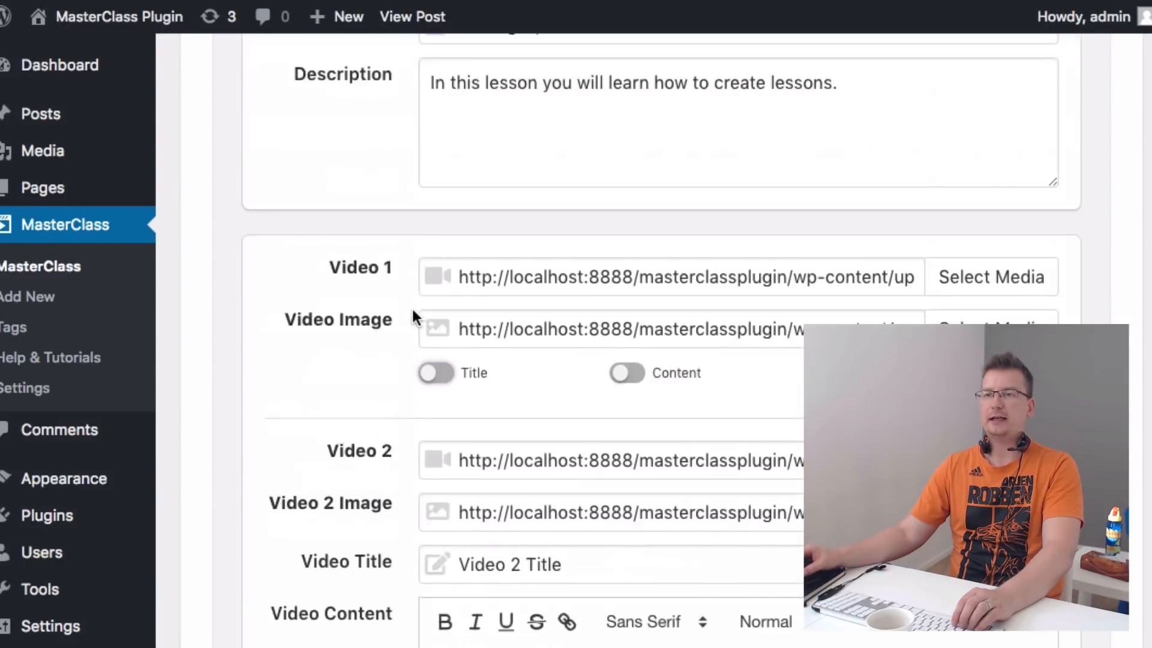
{"action": "left_click", "coordinate": [489, 436]}
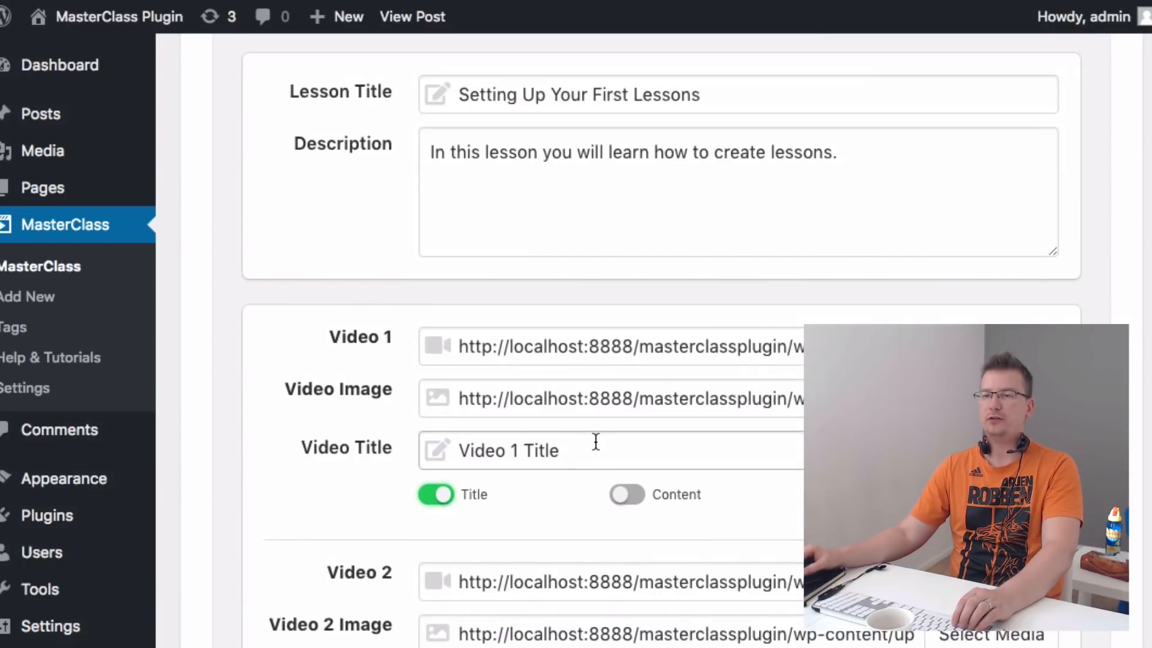
Enable the Content option for Video 1 of lesson 2.
{"action": "left_click", "coordinate": [594, 450]}
{"action": "left_click", "coordinate": [699, 493]}
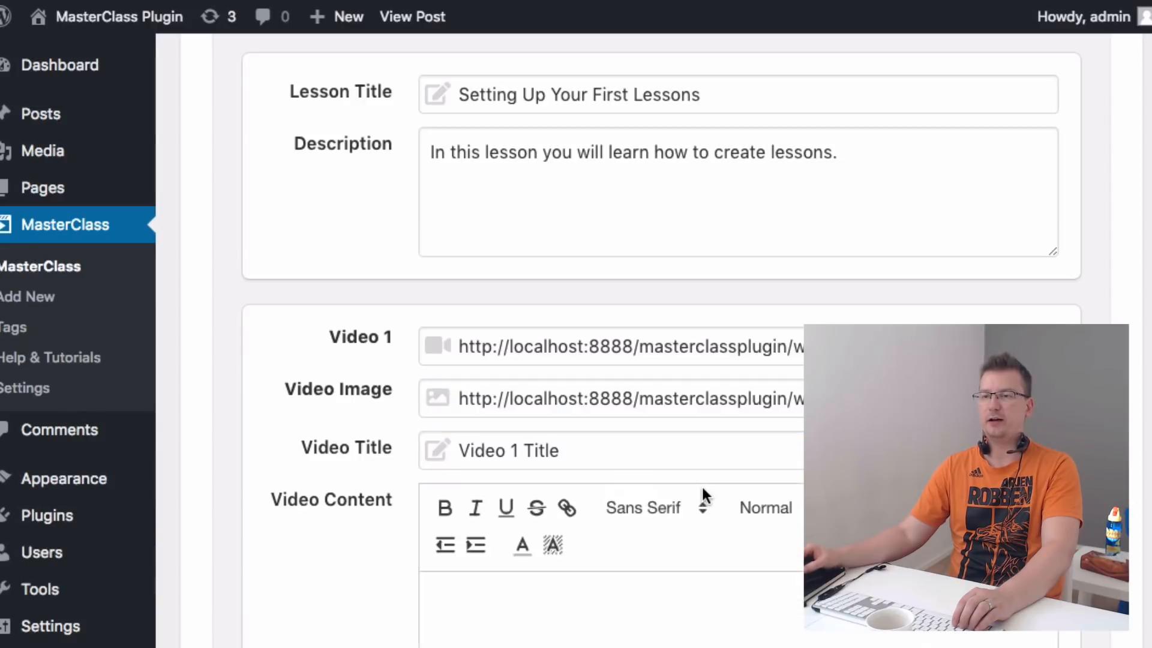
{"action": "scroll", "coordinate": [558, 612], "scroll_direction": "down", "scroll_amount": 4}
Enter "Video 1 Content" as the Video Content of Video 1 in lesson 2.
{"action": "left_click", "coordinate": [601, 463]}
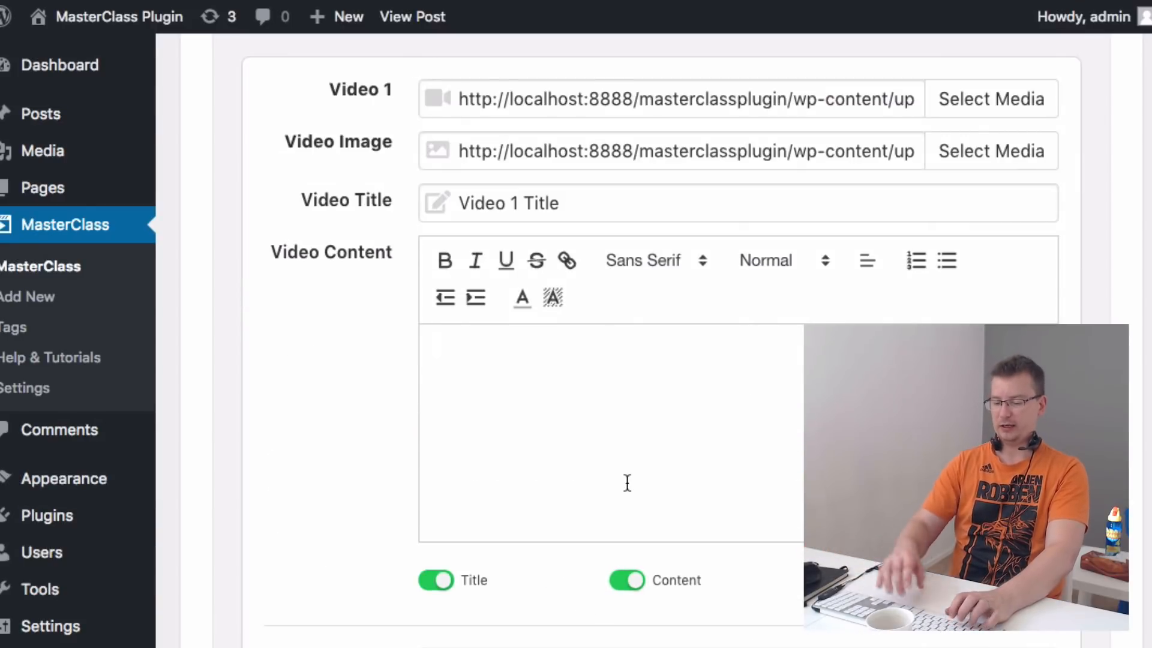
{"action": "type", "text": "Video 2 Cont"}
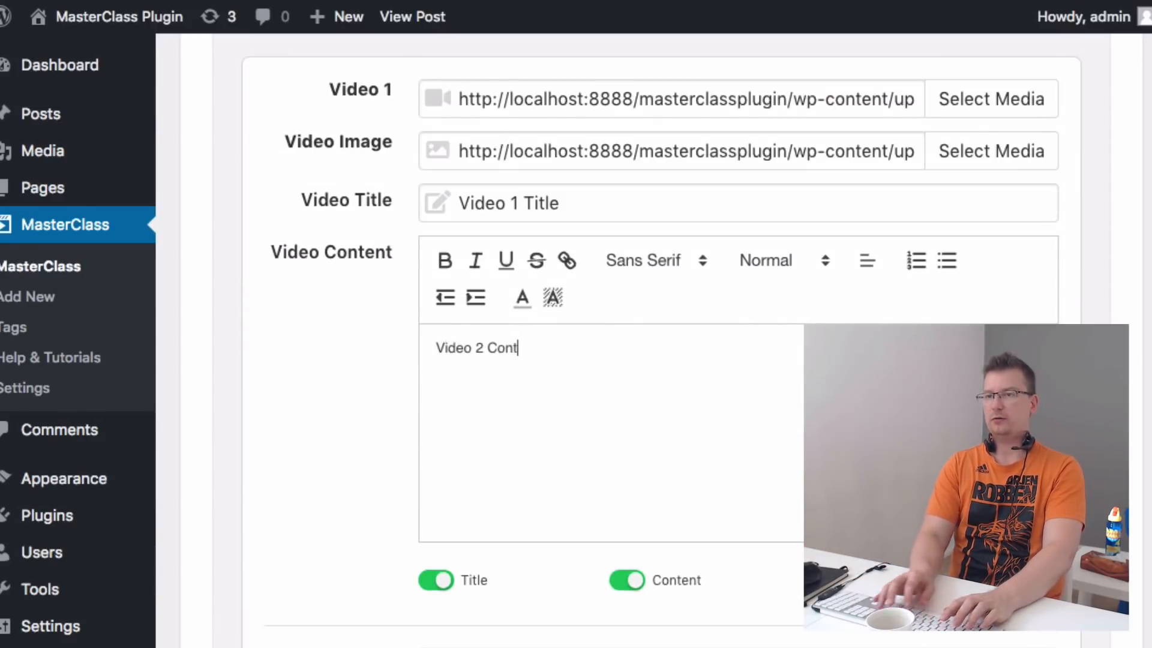
{"action": "key", "text": "BackSpace"}
{"action": "key", "text": "BackSpace"}
{"action": "key", "text": "BackSpace"}
{"action": "key", "text": "BackSpace"}
{"action": "key", "text": "BackSpace"}
{"action": "type", "text": "1 Content"}
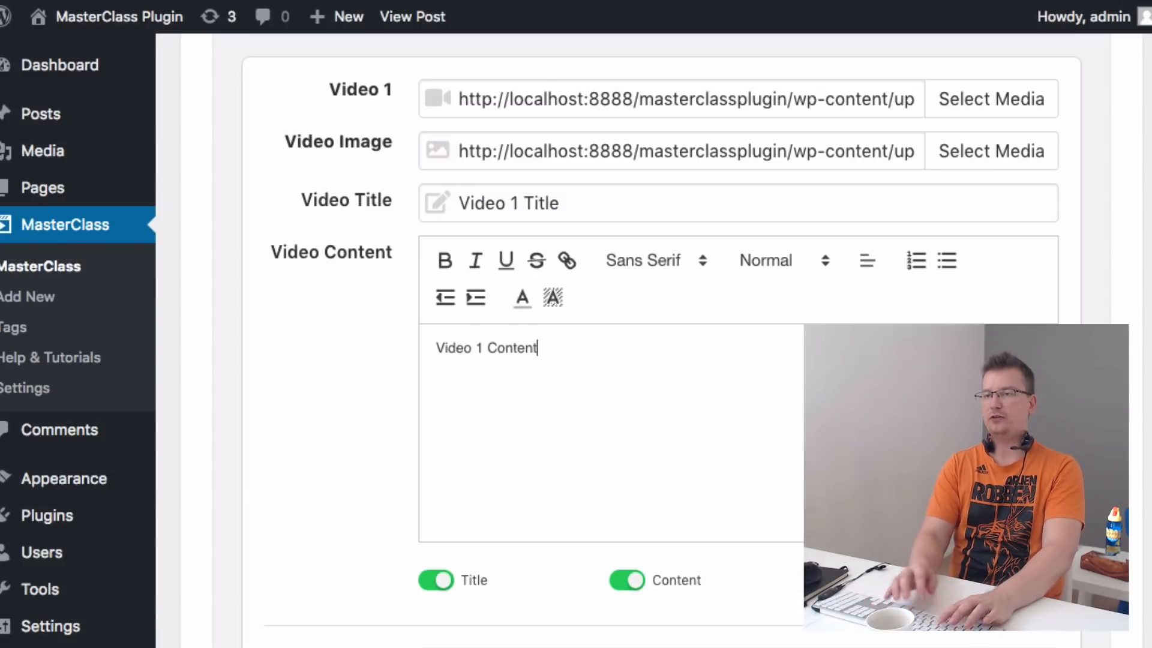
{"action": "scroll", "coordinate": [618, 300], "scroll_direction": "down", "scroll_amount": 2}
{"action": "scroll", "coordinate": [685, 507], "scroll_direction": "down", "scroll_amount": 10}
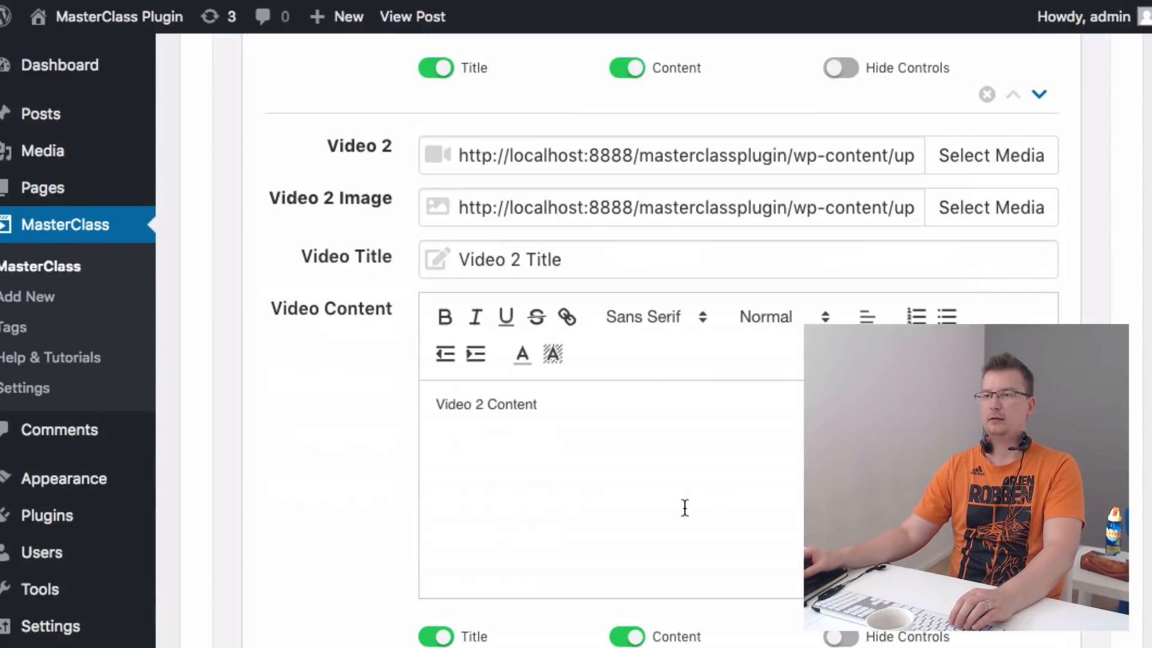
{"action": "scroll", "coordinate": [750, 549], "scroll_direction": "down", "scroll_amount": 12}
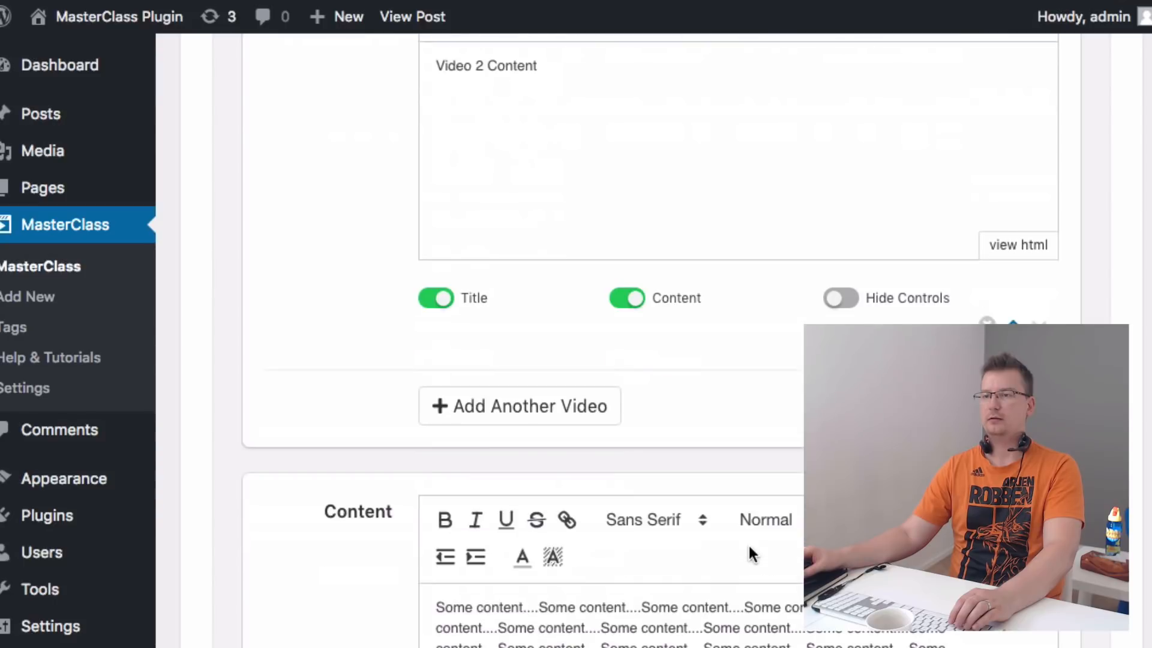
{"action": "scroll", "coordinate": [644, 471], "scroll_direction": "up", "scroll_amount": 3}
{"action": "left_click", "coordinate": [532, 480]}
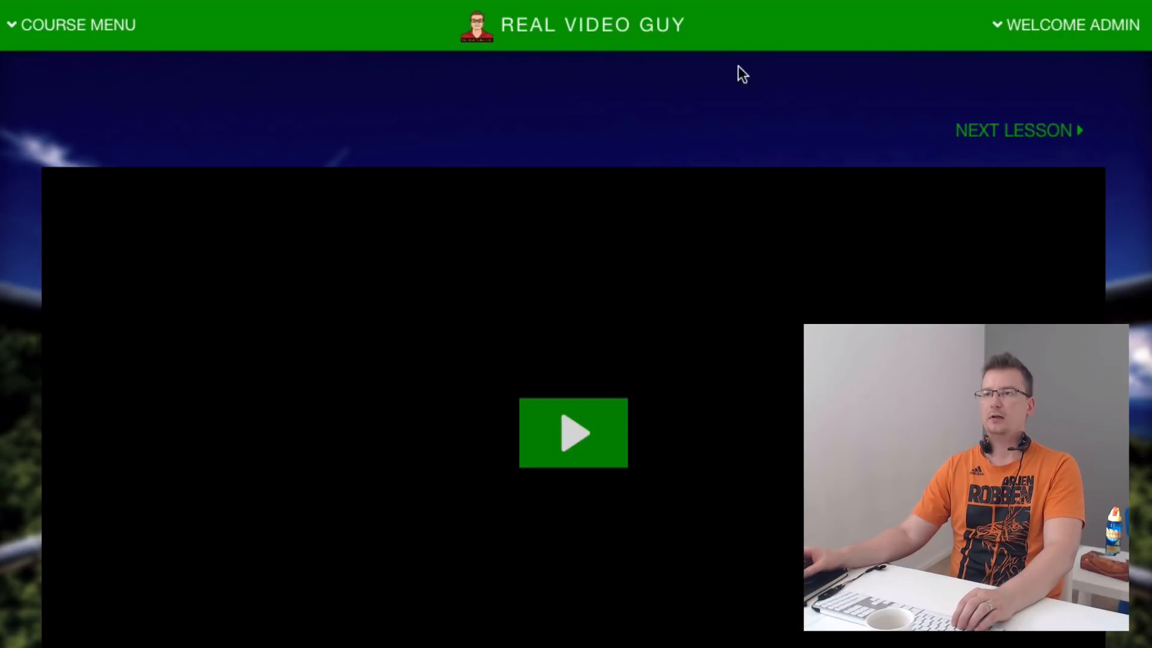
Go to lesson 2 through the course navigation on the MasterClass lesson page.
{"action": "left_click", "coordinate": [72, 24]}
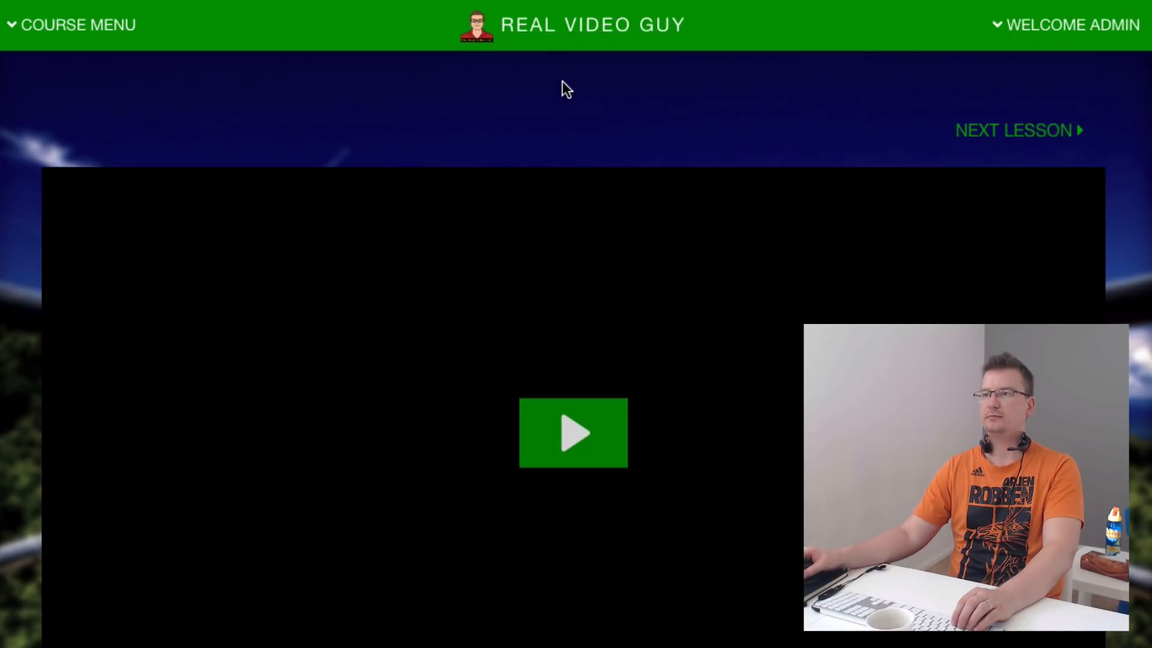
{"action": "scroll", "coordinate": [562, 81], "scroll_direction": "down", "scroll_amount": 4}
{"action": "scroll", "coordinate": [565, 76], "scroll_direction": "up", "scroll_amount": 4}
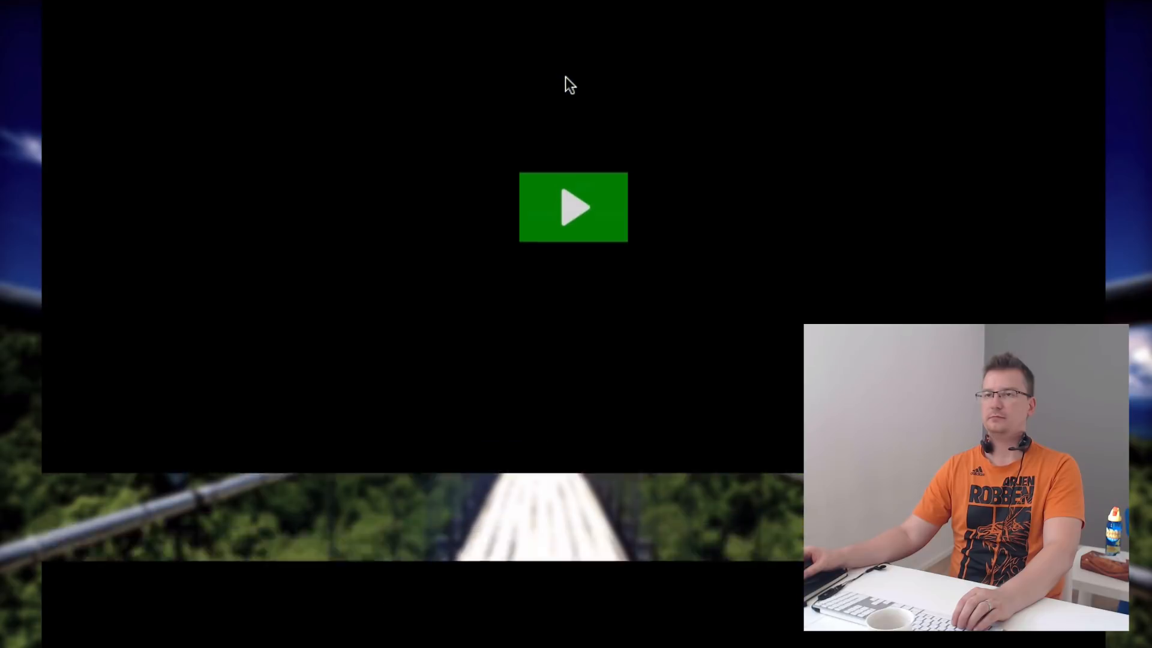
{"action": "mouse_move", "coordinate": [228, 52]}
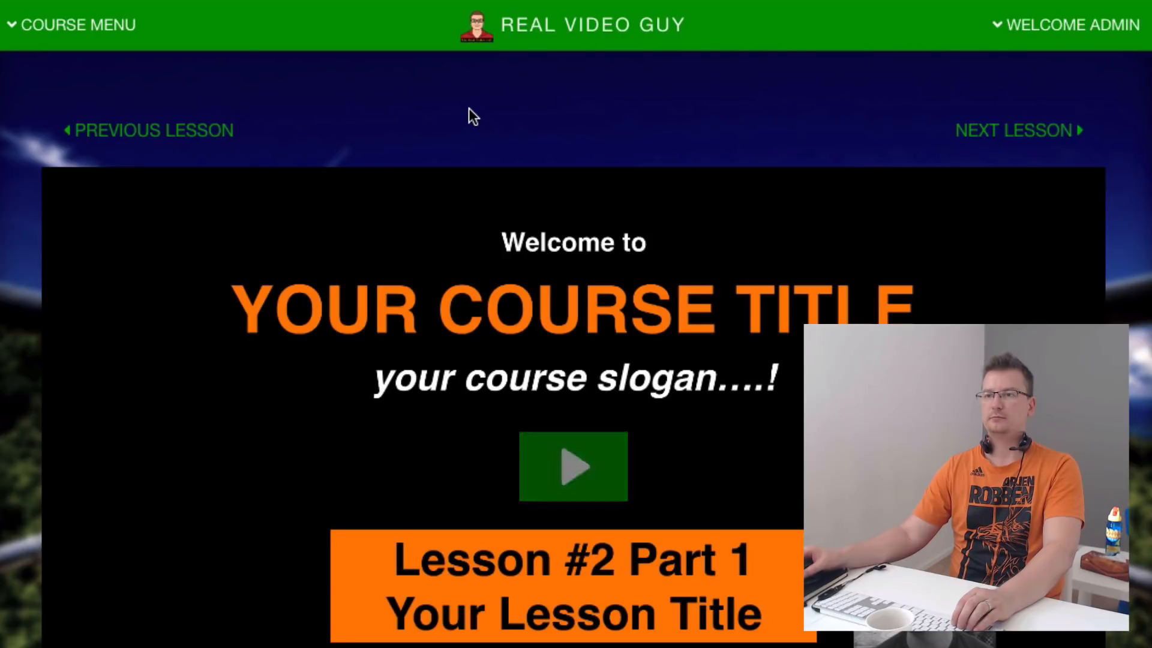
Examine the title and content boxes beneath both videos and the written lesson content of lesson 2.
{"action": "scroll", "coordinate": [468, 109], "scroll_direction": "down", "scroll_amount": 6}
{"action": "scroll", "coordinate": [467, 109], "scroll_direction": "down", "scroll_amount": 4}
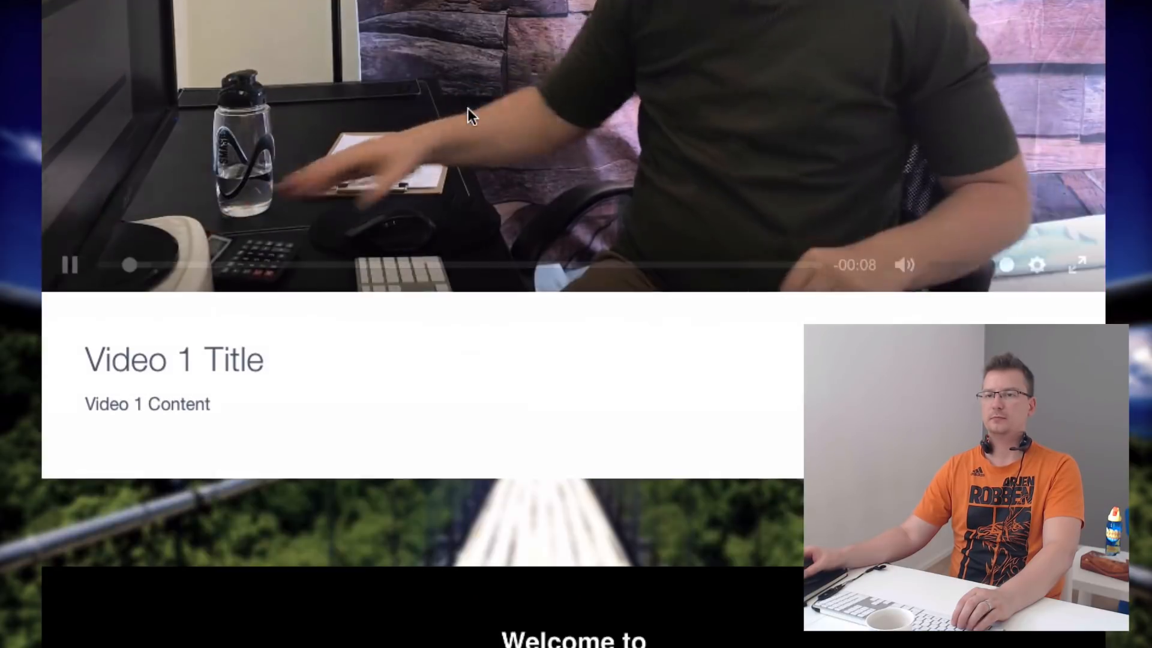
{"action": "scroll", "coordinate": [440, 126], "scroll_direction": "up", "scroll_amount": 10}
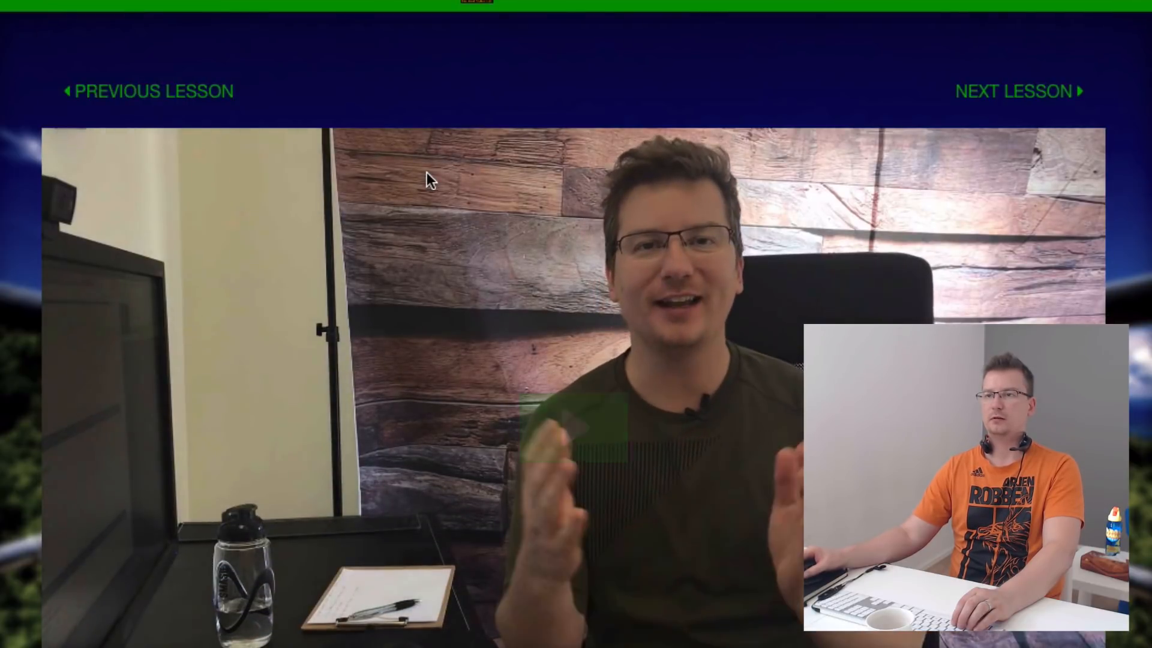
{"action": "scroll", "coordinate": [439, 197], "scroll_direction": "down", "scroll_amount": 6}
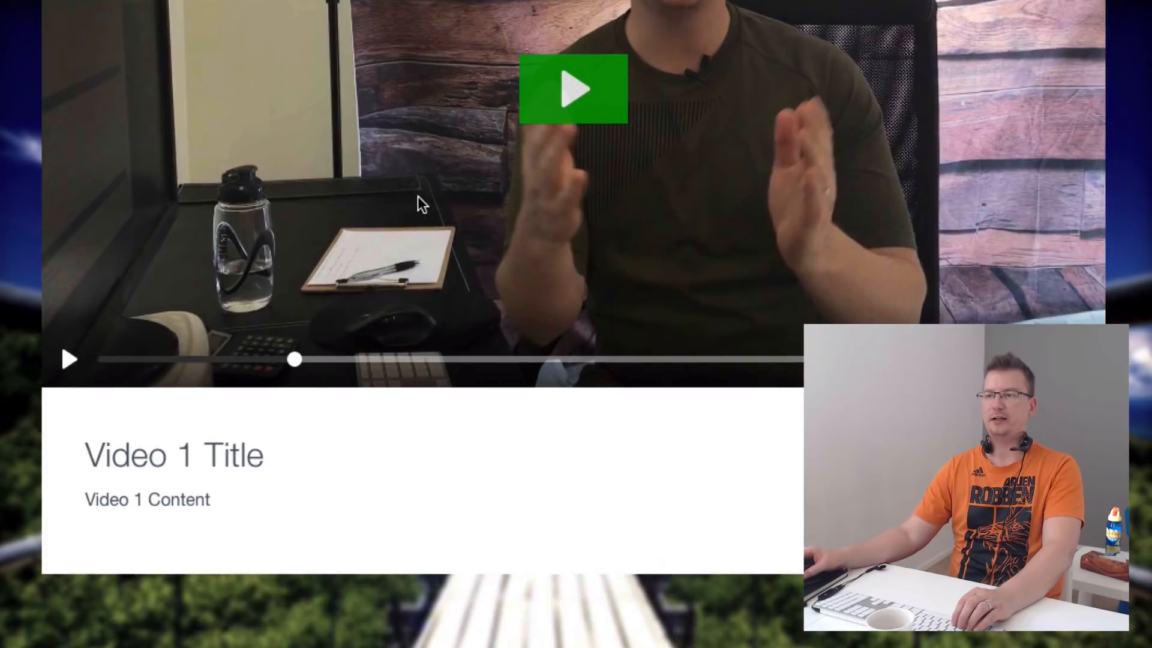
{"action": "scroll", "coordinate": [108, 365], "scroll_direction": "down", "scroll_amount": 2}
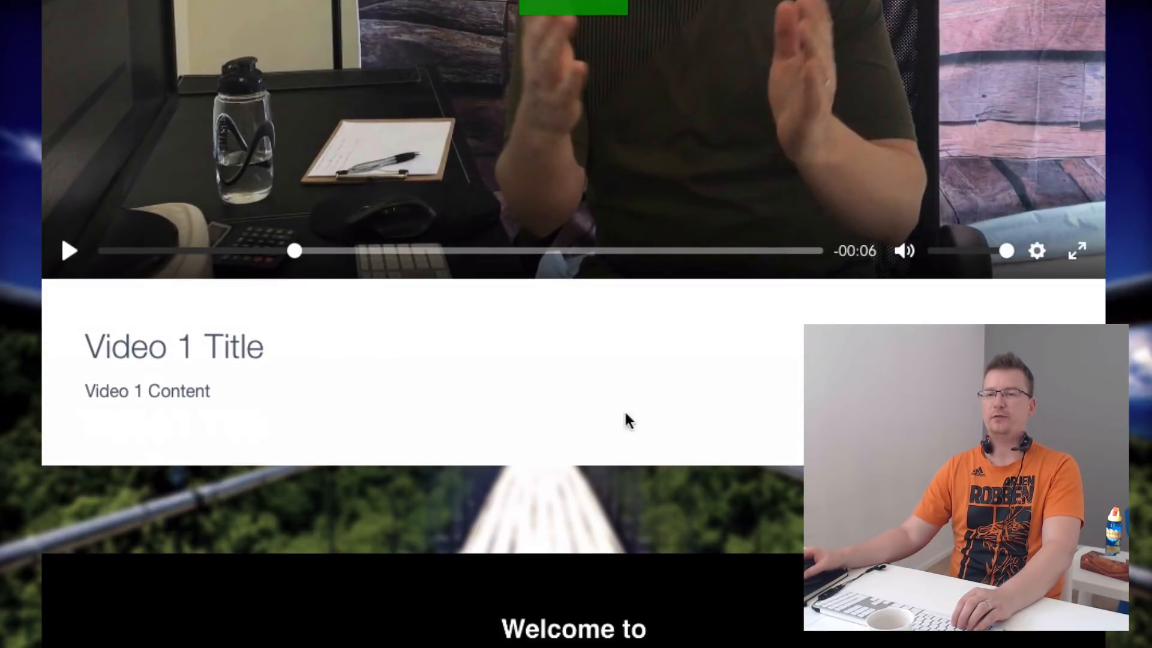
{"action": "scroll", "coordinate": [728, 414], "scroll_direction": "down", "scroll_amount": 9}
{"action": "scroll", "coordinate": [713, 427], "scroll_direction": "down", "scroll_amount": 5}
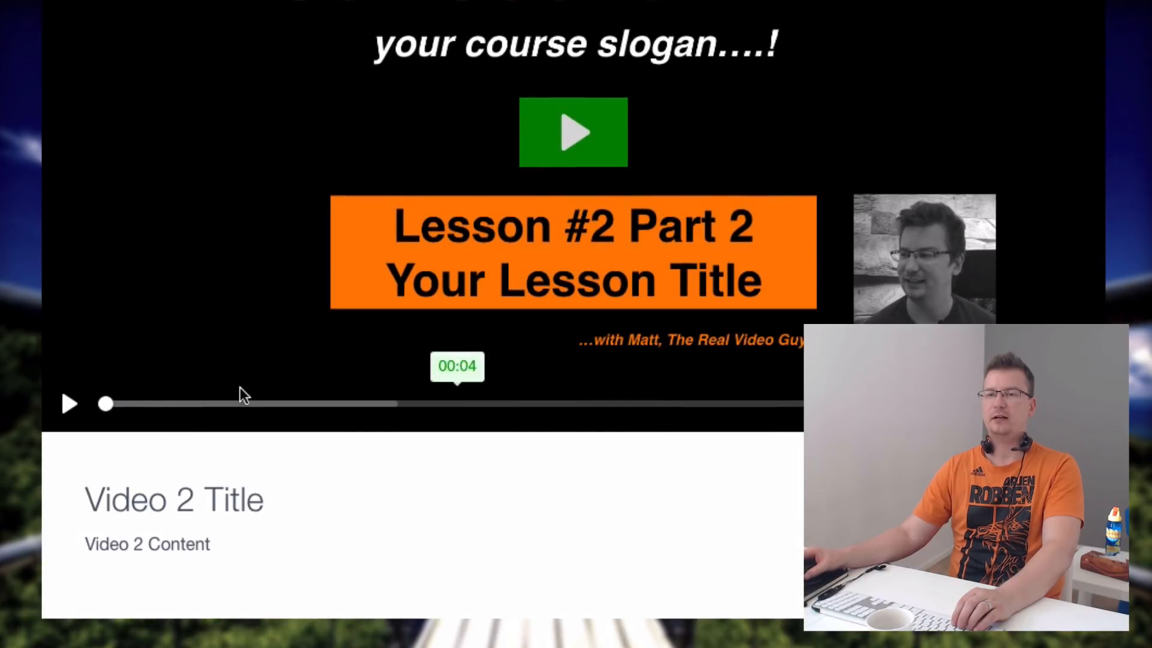
{"action": "scroll", "coordinate": [430, 533], "scroll_direction": "down", "scroll_amount": 8}
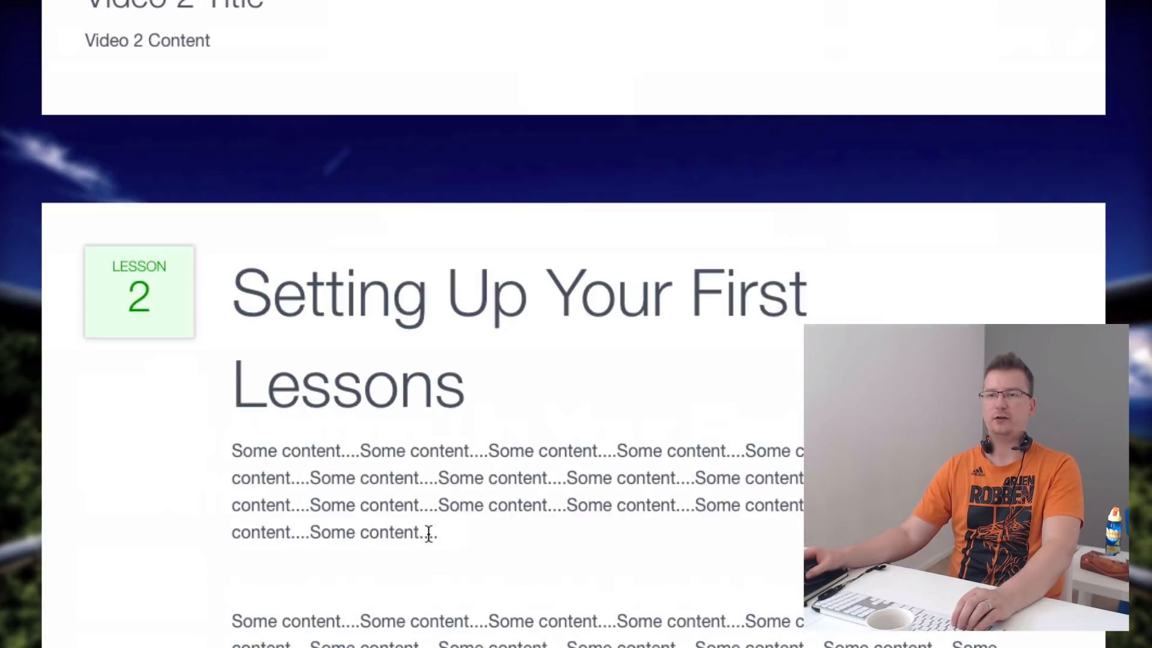
{"action": "scroll", "coordinate": [498, 525], "scroll_direction": "up", "scroll_amount": 9}
{"action": "scroll", "coordinate": [462, 513], "scroll_direction": "up", "scroll_amount": 10}
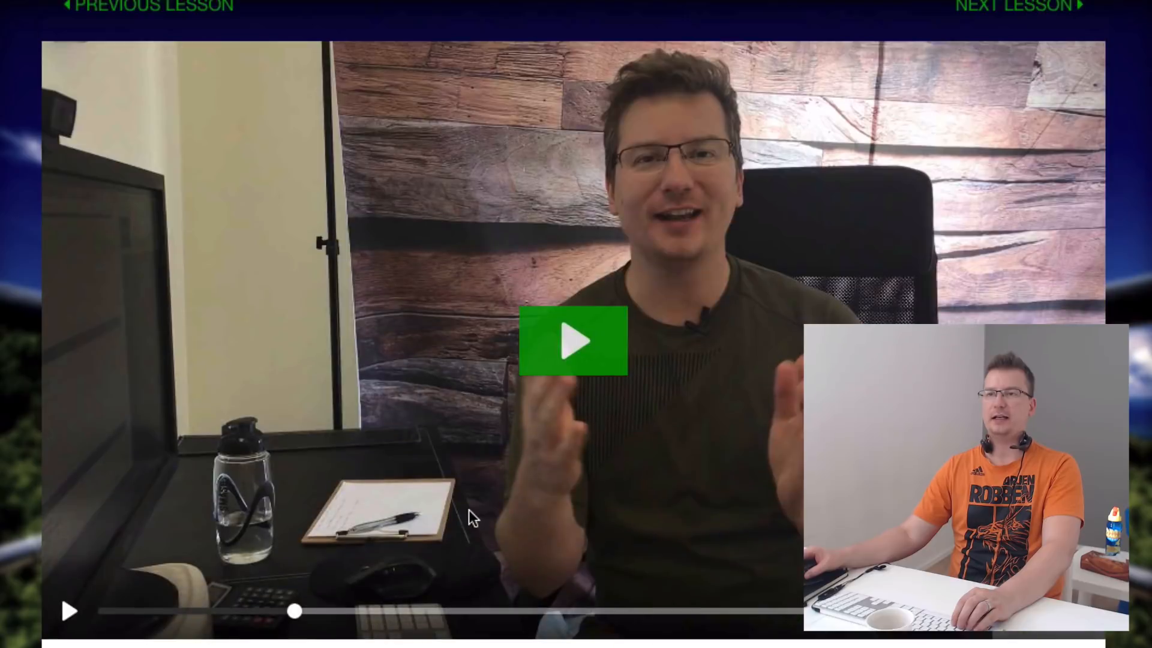
{"action": "scroll", "coordinate": [480, 505], "scroll_direction": "down", "scroll_amount": 4}
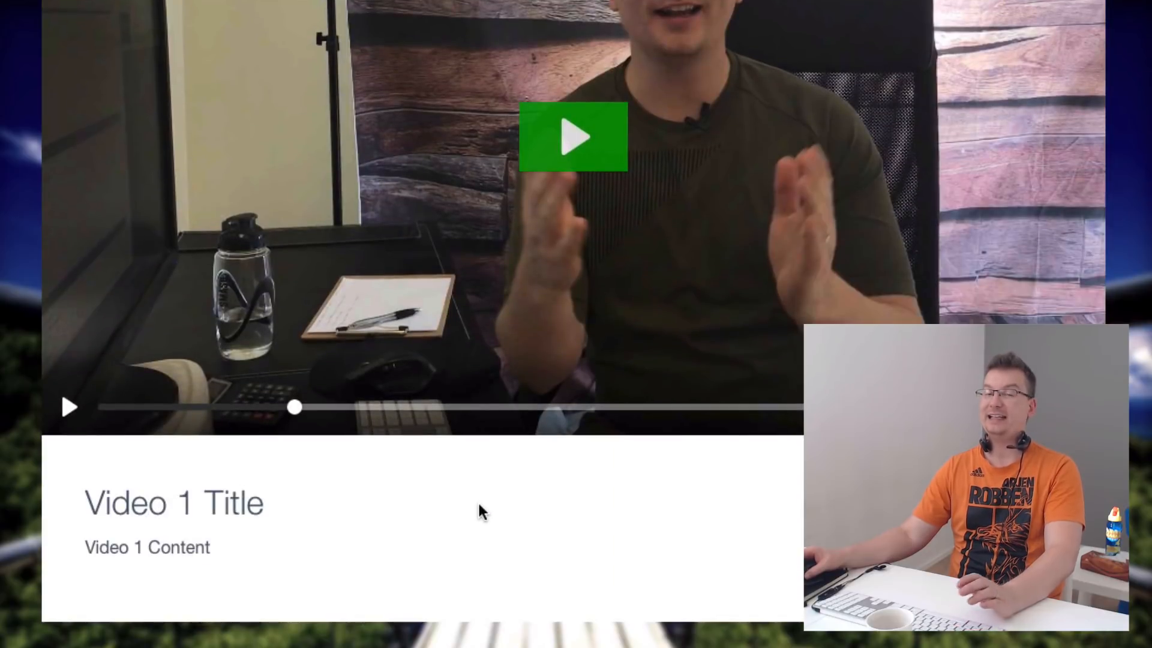
{"action": "scroll", "coordinate": [496, 501], "scroll_direction": "down", "scroll_amount": 1}
{"action": "scroll", "coordinate": [497, 503], "scroll_direction": "down", "scroll_amount": 15}
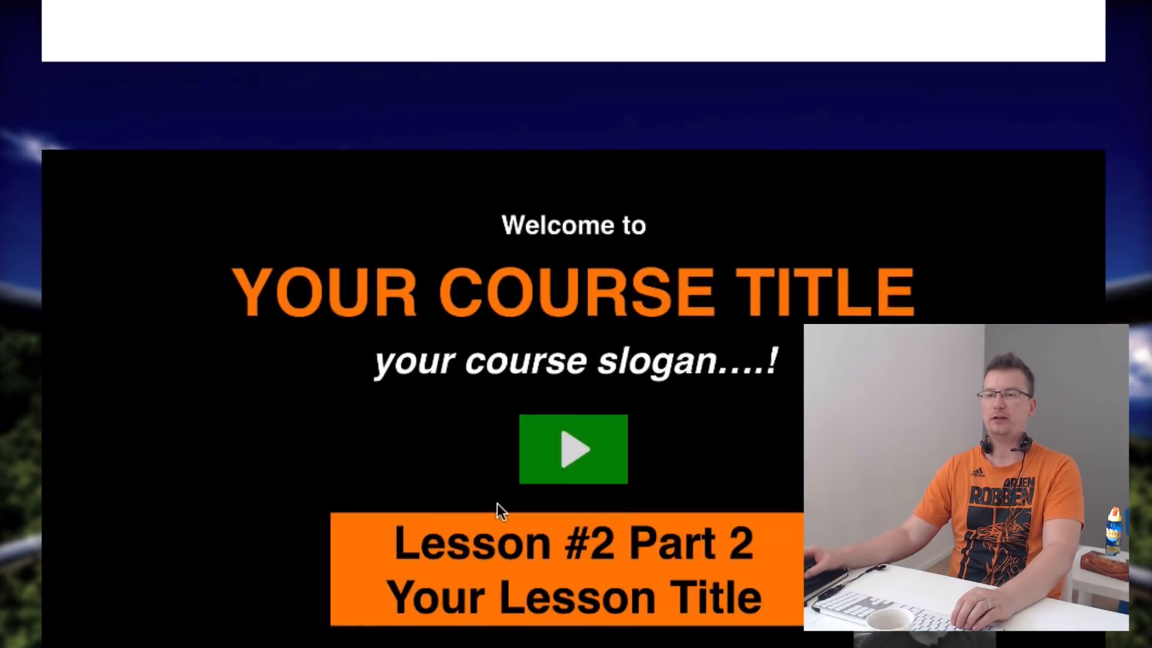
{"action": "scroll", "coordinate": [502, 499], "scroll_direction": "down", "scroll_amount": 2}
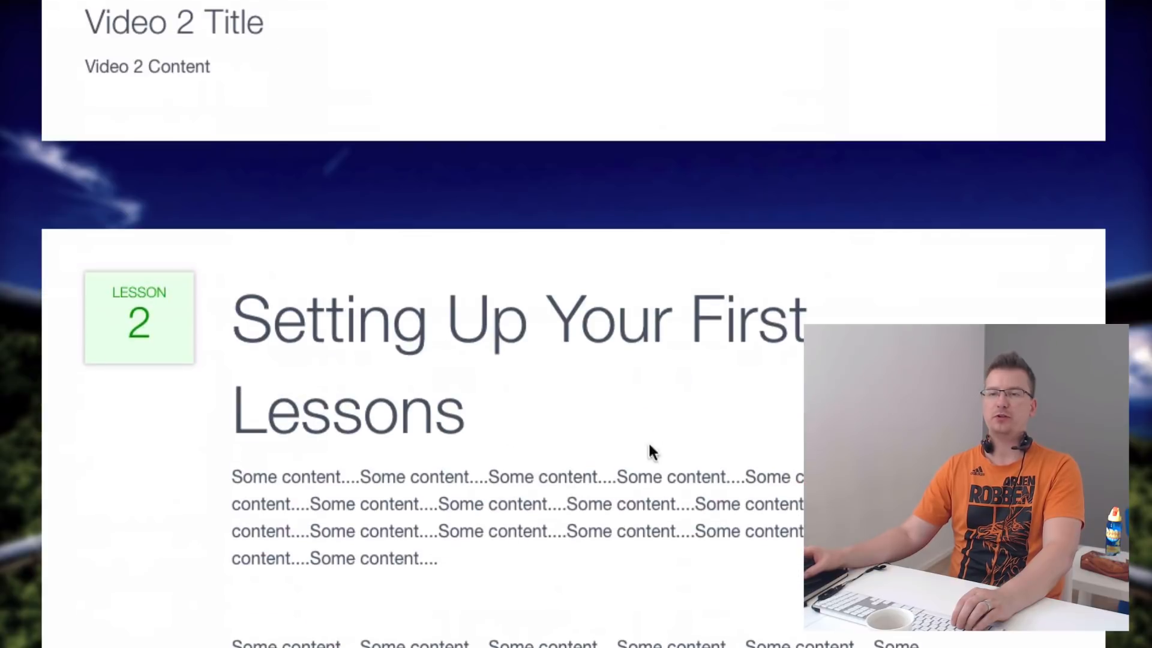
{"action": "scroll", "coordinate": [570, 466], "scroll_direction": "down", "scroll_amount": 4}
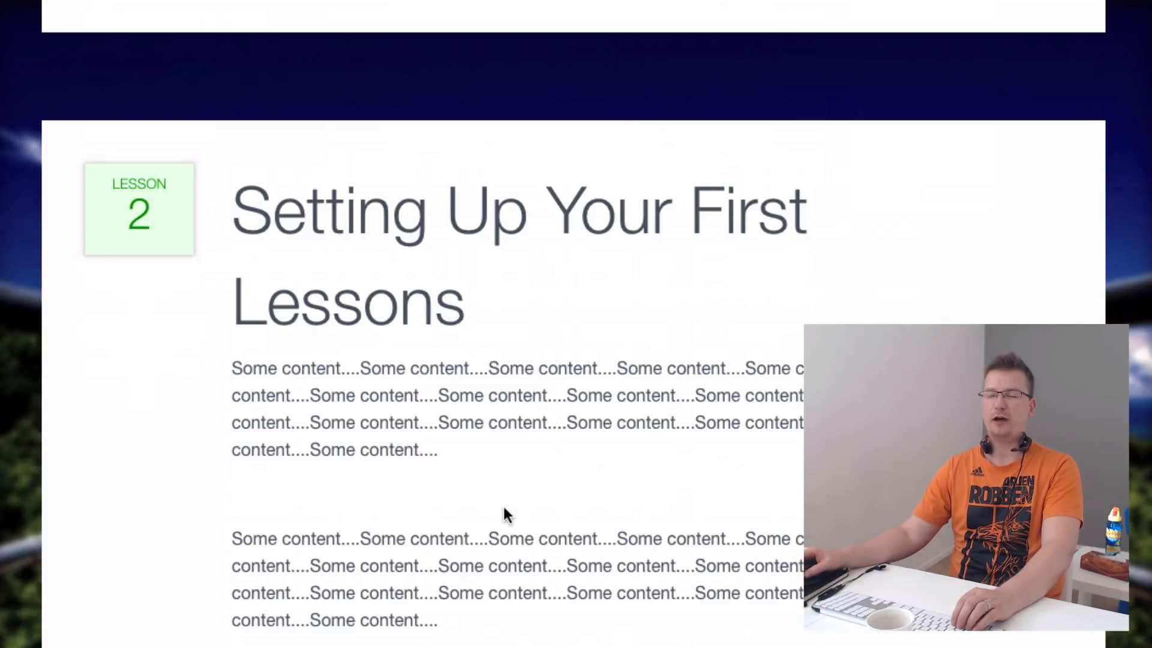
Compare lesson 2's written content and downloads on the lesson page with the Content and Downloads settings in the lesson editor.
{"action": "scroll", "coordinate": [503, 515], "scroll_direction": "down", "scroll_amount": 16}
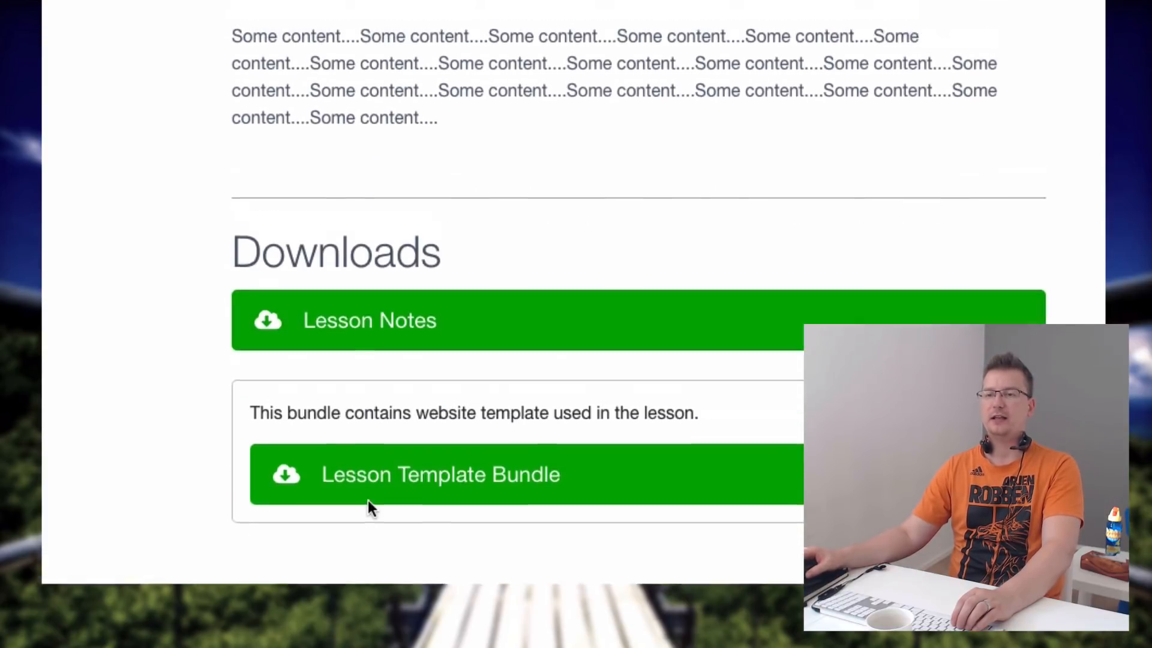
{"action": "scroll", "coordinate": [369, 501], "scroll_direction": "up", "scroll_amount": 20}
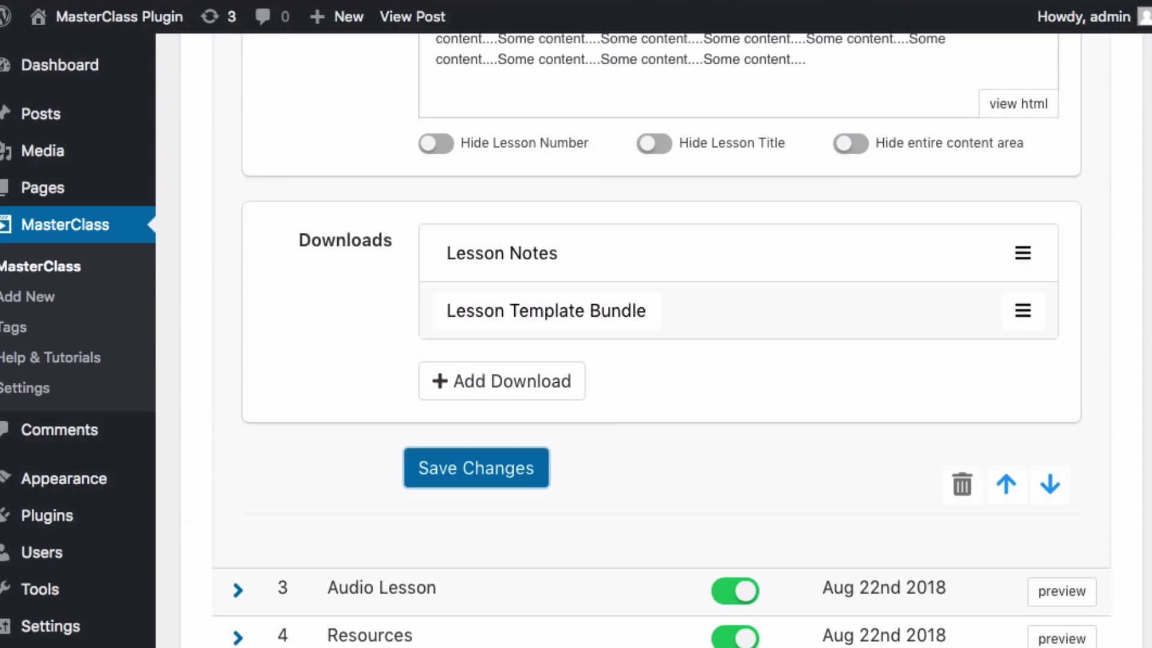
{"action": "scroll", "coordinate": [772, 365], "scroll_direction": "up", "scroll_amount": 5}
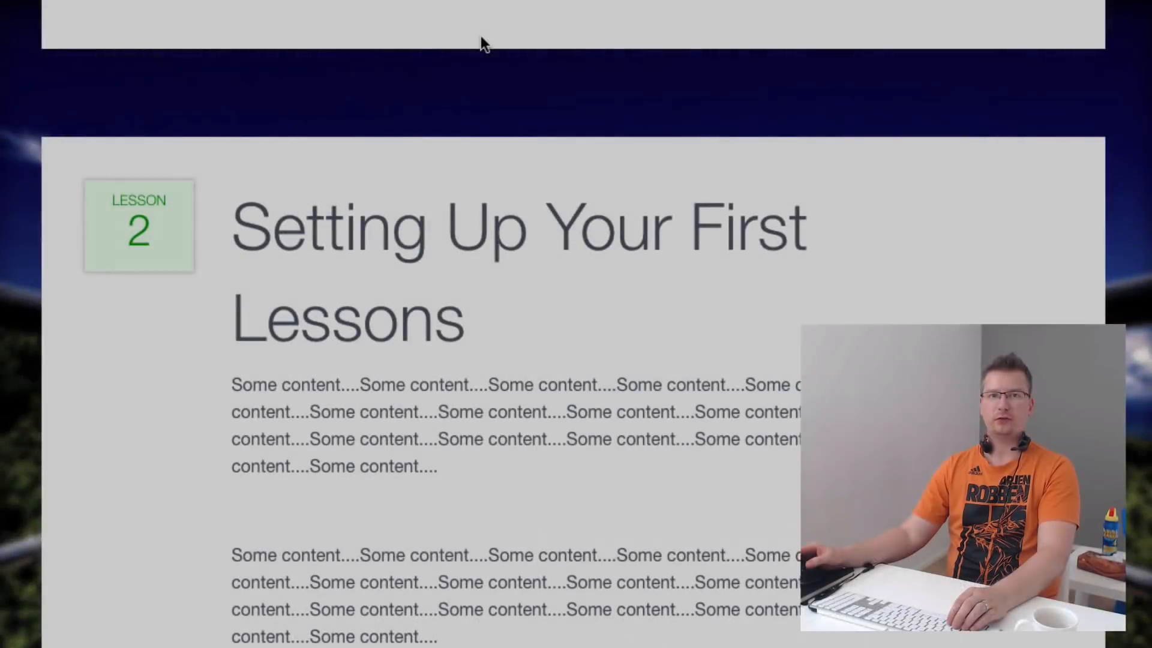
{"action": "scroll", "coordinate": [900, 272], "scroll_direction": "up", "scroll_amount": 10}
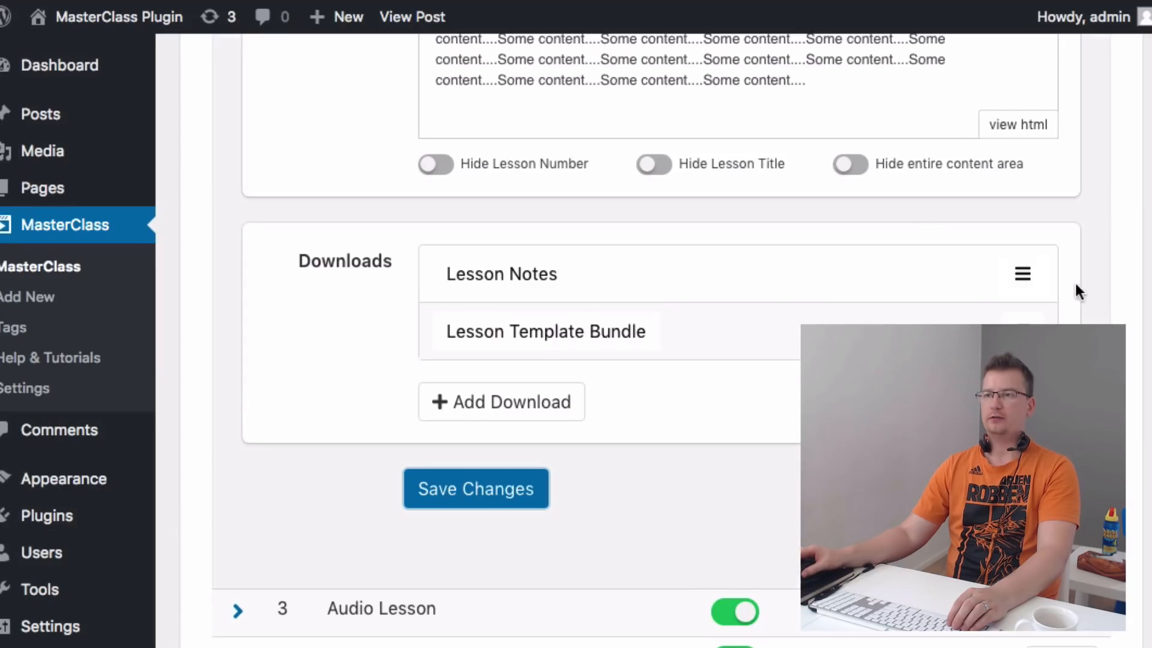
{"action": "scroll", "coordinate": [1056, 274], "scroll_direction": "up", "scroll_amount": 6}
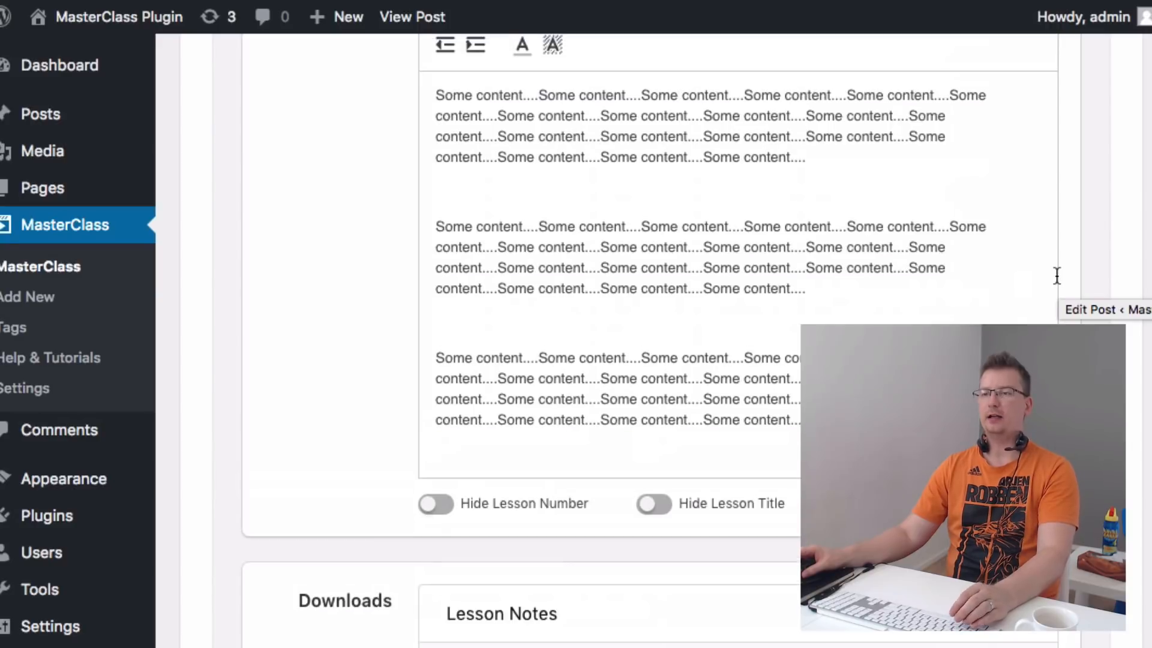
{"action": "scroll", "coordinate": [1047, 276], "scroll_direction": "up", "scroll_amount": 2}
{"action": "scroll", "coordinate": [1050, 276], "scroll_direction": "down", "scroll_amount": 5}
{"action": "scroll", "coordinate": [1054, 276], "scroll_direction": "down", "scroll_amount": 2}
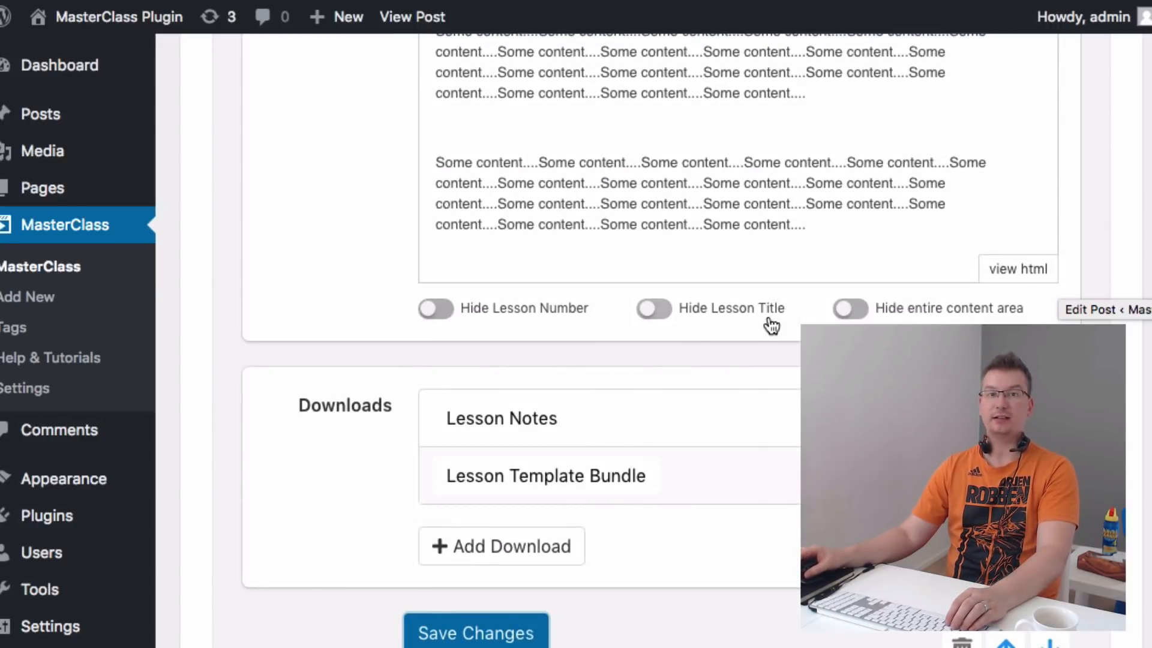
{"action": "scroll", "coordinate": [774, 285], "scroll_direction": "up", "scroll_amount": 9}
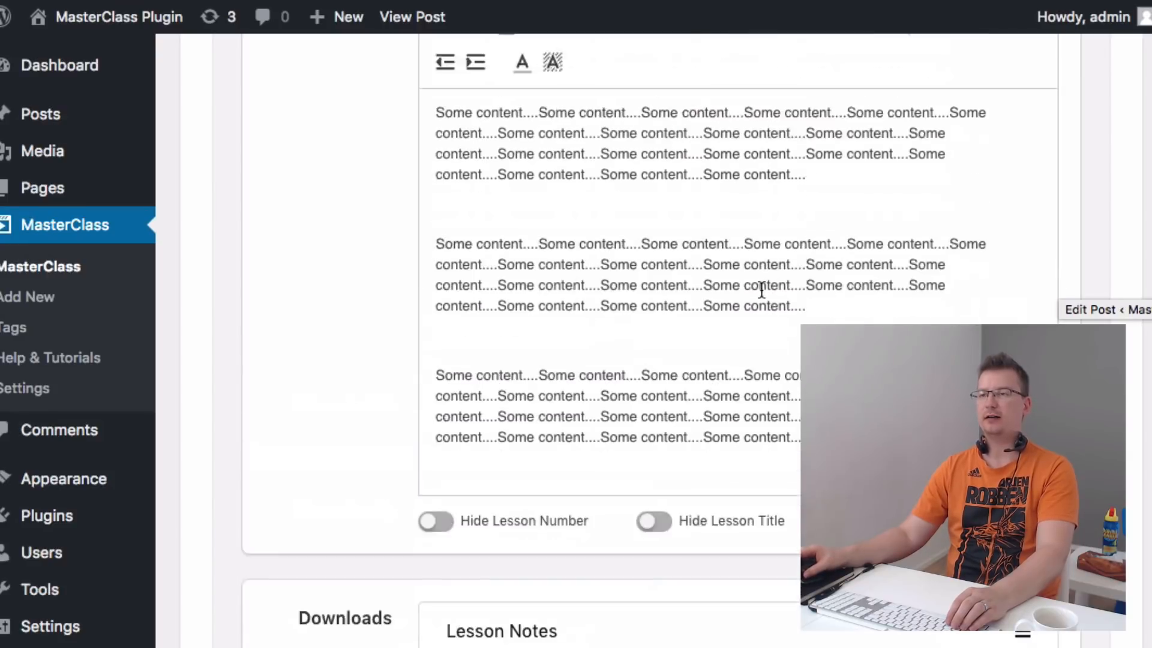
{"action": "scroll", "coordinate": [759, 286], "scroll_direction": "down", "scroll_amount": 9}
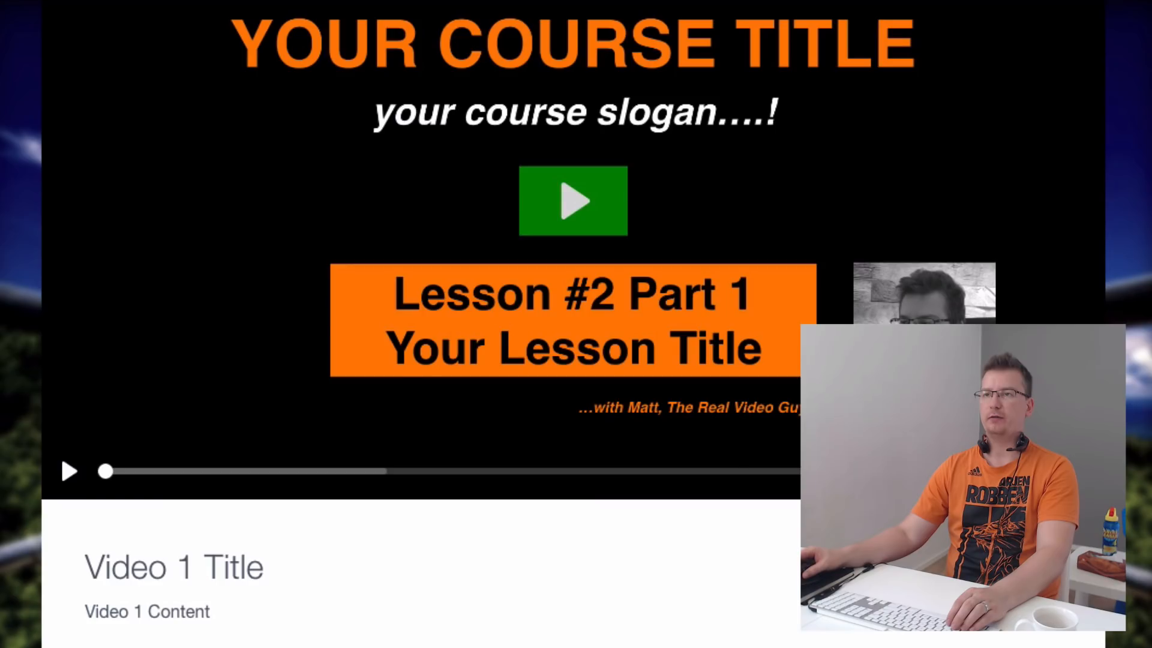
Examine the lesson 2 page, from the video content boxes down to the lesson number, title and written text.
{"action": "scroll", "coordinate": [638, 52], "scroll_direction": "up", "scroll_amount": 4}
{"action": "scroll", "coordinate": [642, 55], "scroll_direction": "down", "scroll_amount": 15}
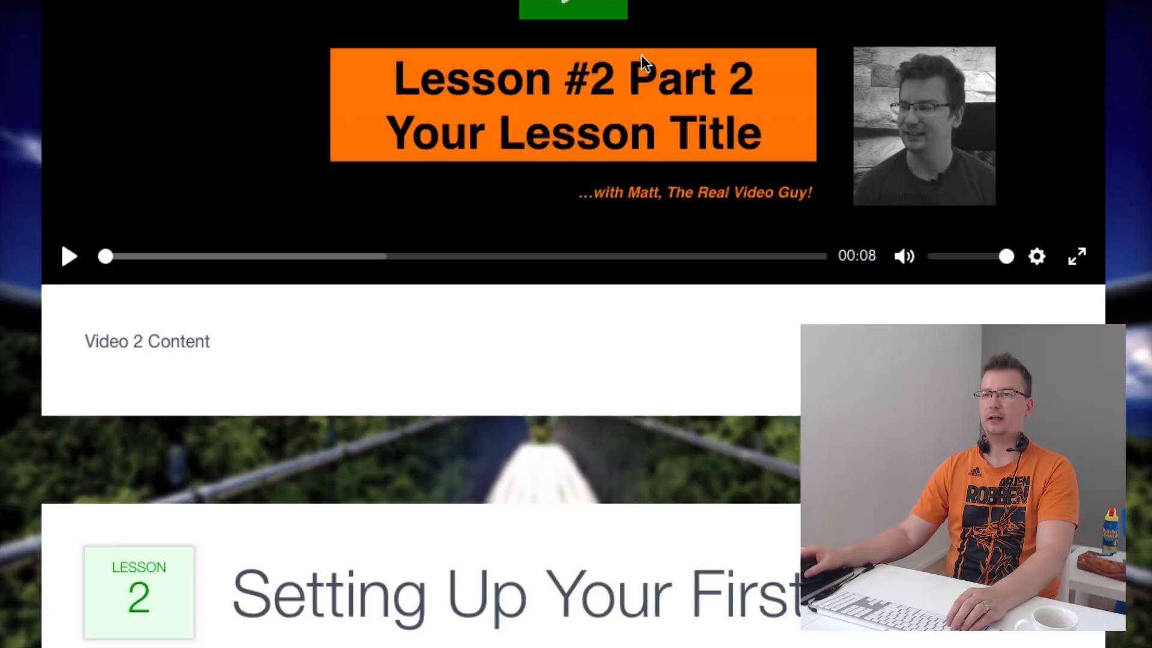
{"action": "scroll", "coordinate": [218, 192], "scroll_direction": "up", "scroll_amount": 5}
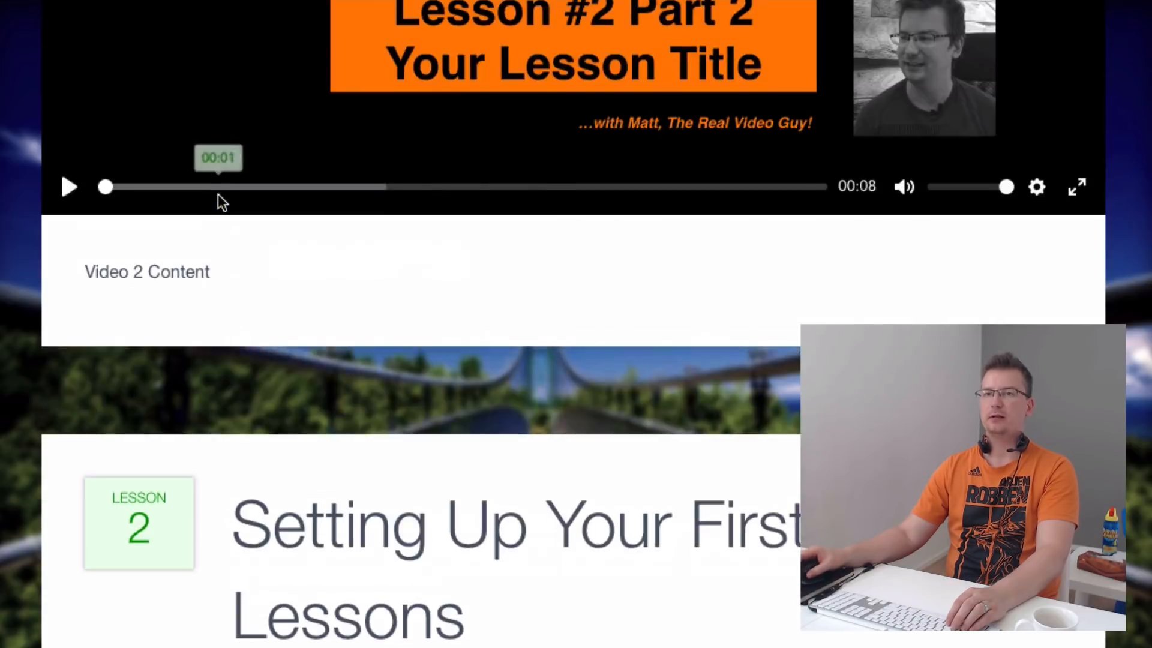
{"action": "scroll", "coordinate": [218, 200], "scroll_direction": "down", "scroll_amount": 5}
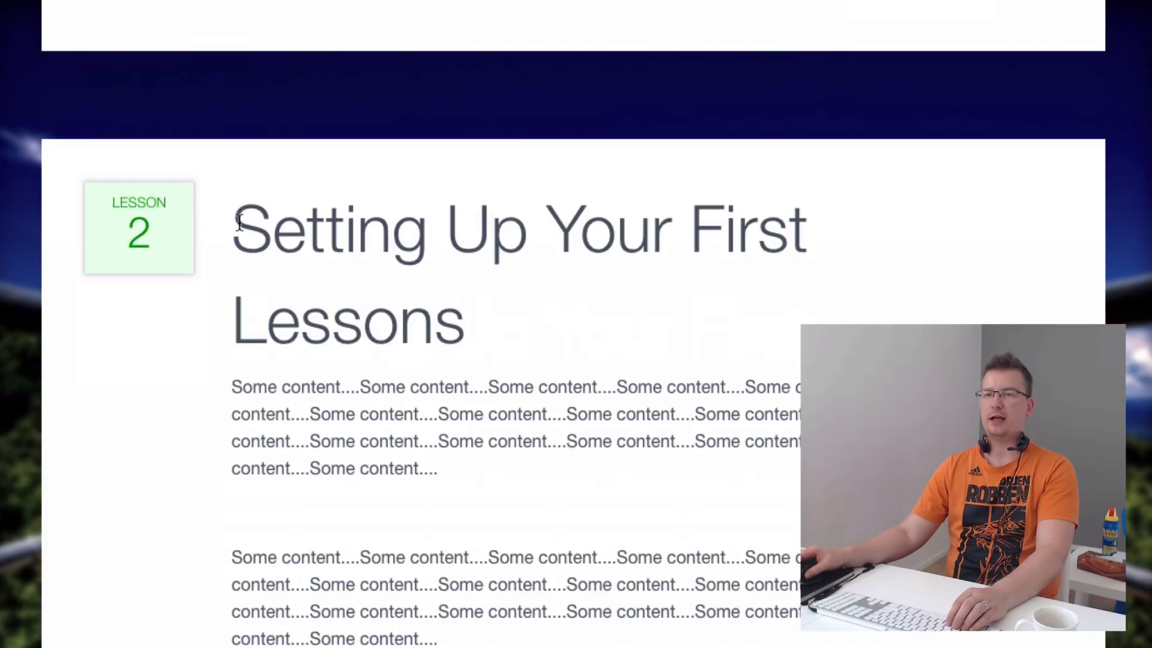
{"action": "left_click_drag", "start_coordinate": [238, 222], "coordinate": [501, 324]}
{"action": "left_click", "coordinate": [263, 393]}
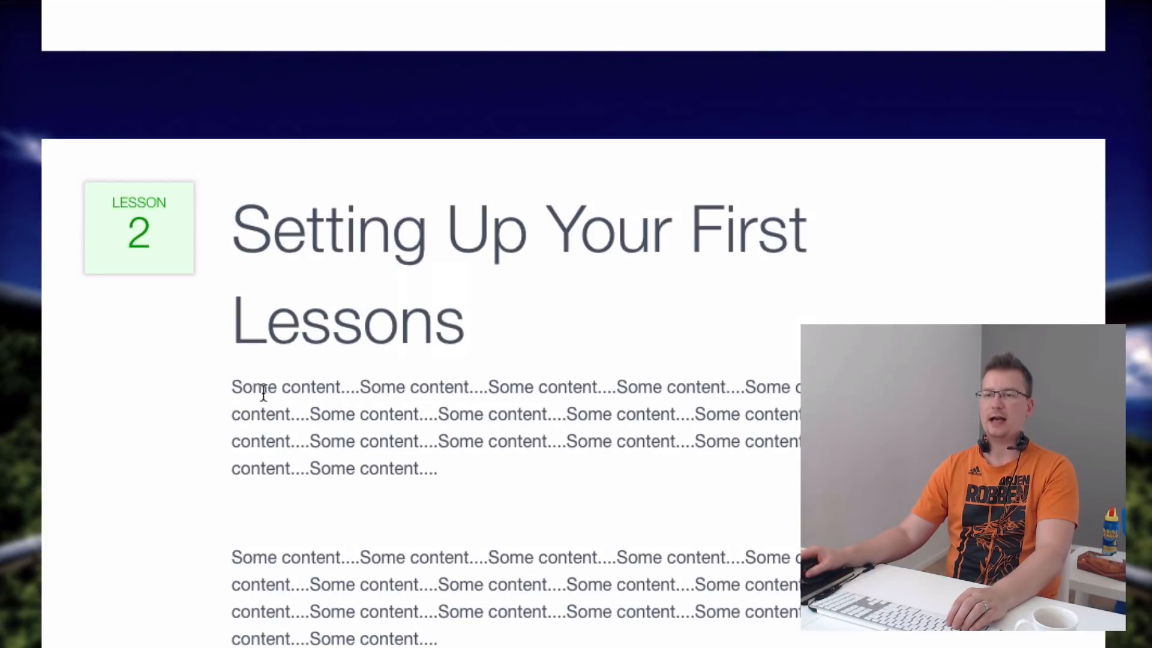
{"action": "left_click_drag", "start_coordinate": [231, 389], "coordinate": [521, 641]}
{"action": "left_click", "coordinate": [523, 369]}
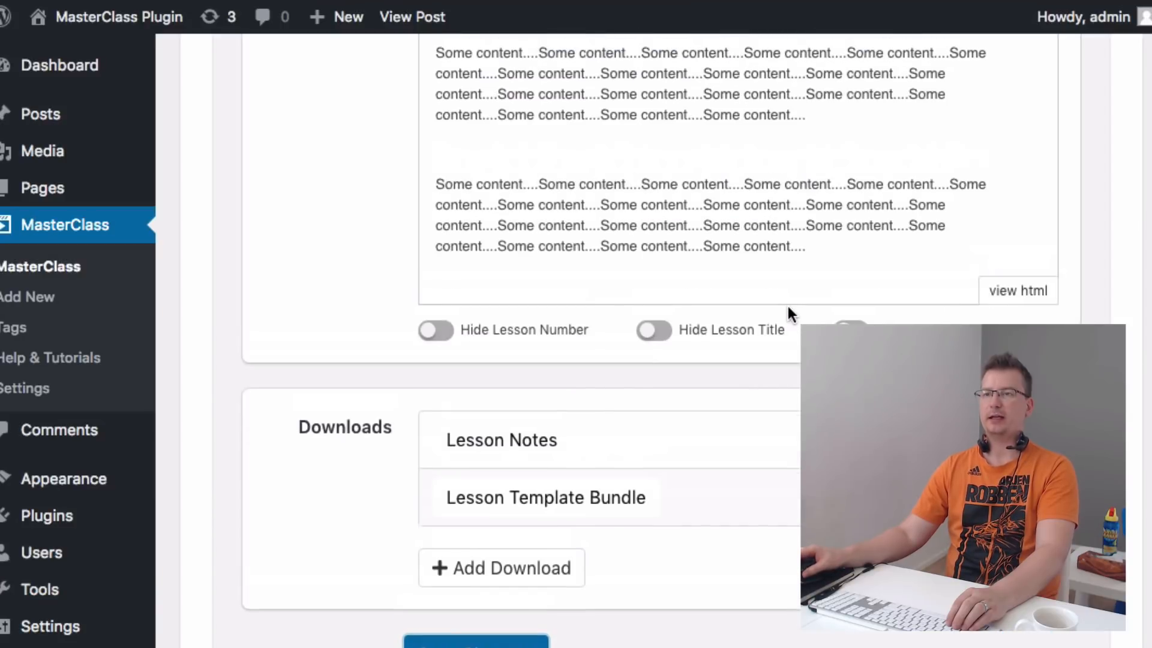
Remove the blank lines between the paragraphs of lesson 2's Content and save the changes.
{"action": "scroll", "coordinate": [684, 177], "scroll_direction": "up", "scroll_amount": 2}
{"action": "left_click", "coordinate": [684, 175]}
{"action": "type", "text": "Some content....Some content....Some content....Some content....Some content....Some content....Some content....Some content....Some content....Some content....Some content....Some content....Some content....Some content....Some content....Some content....Some content....Some content....Some content...."}
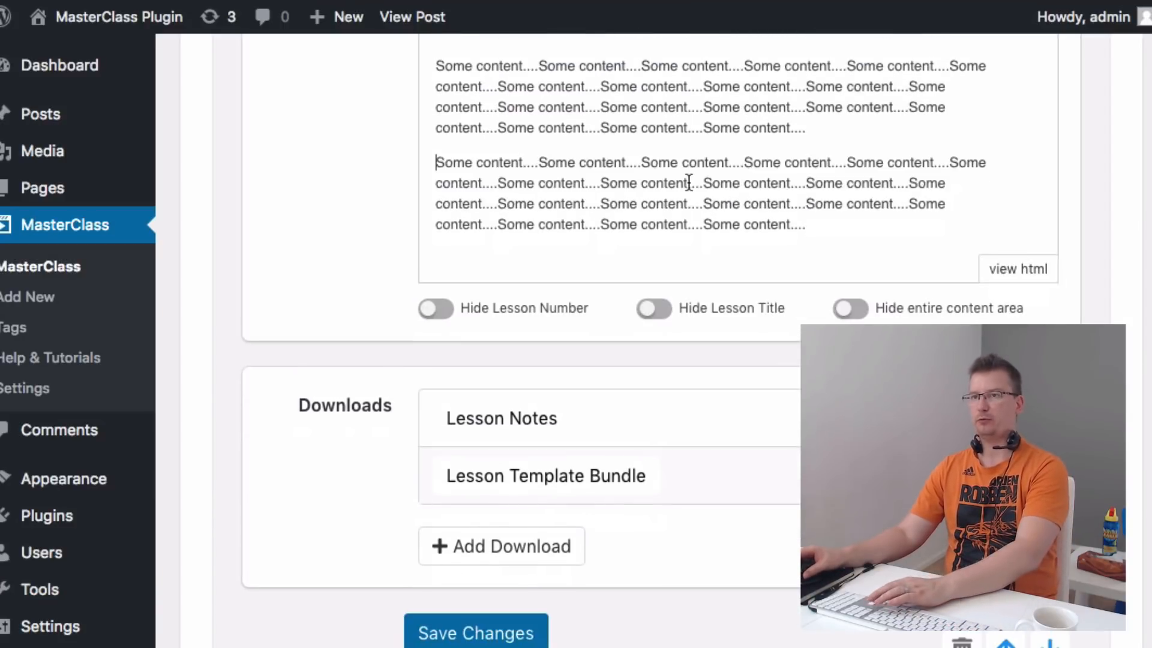
{"action": "scroll", "coordinate": [681, 186], "scroll_direction": "up", "scroll_amount": 5}
{"action": "key", "text": "BackSpace"}
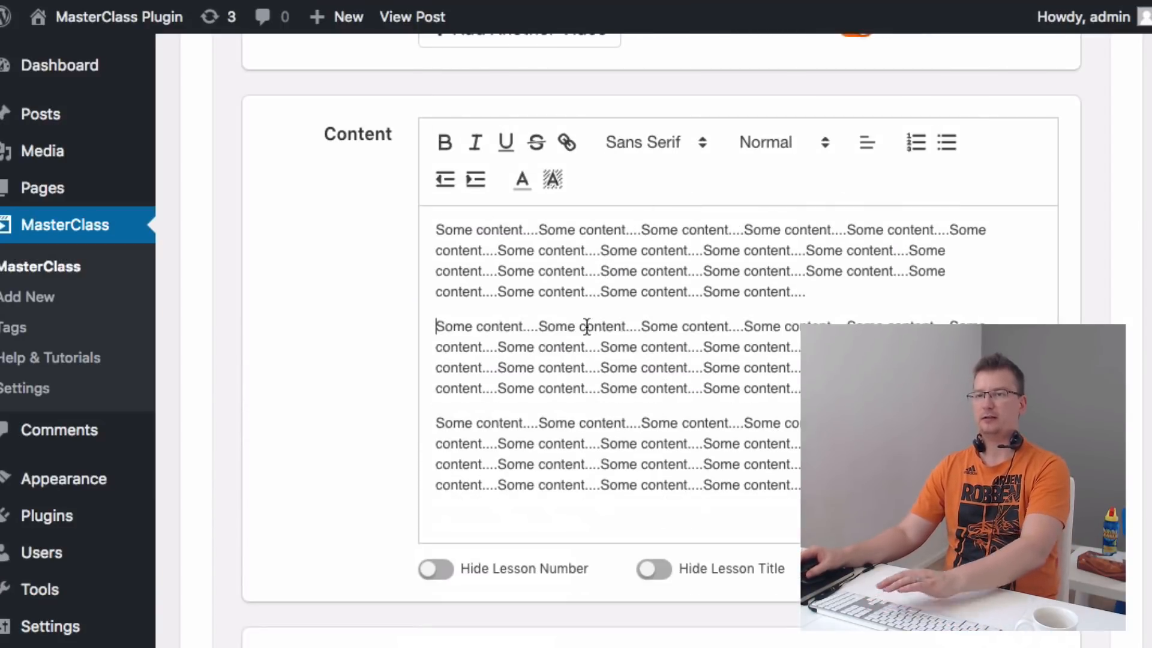
{"action": "scroll", "coordinate": [587, 330], "scroll_direction": "down", "scroll_amount": 7}
{"action": "left_click", "coordinate": [514, 489]}
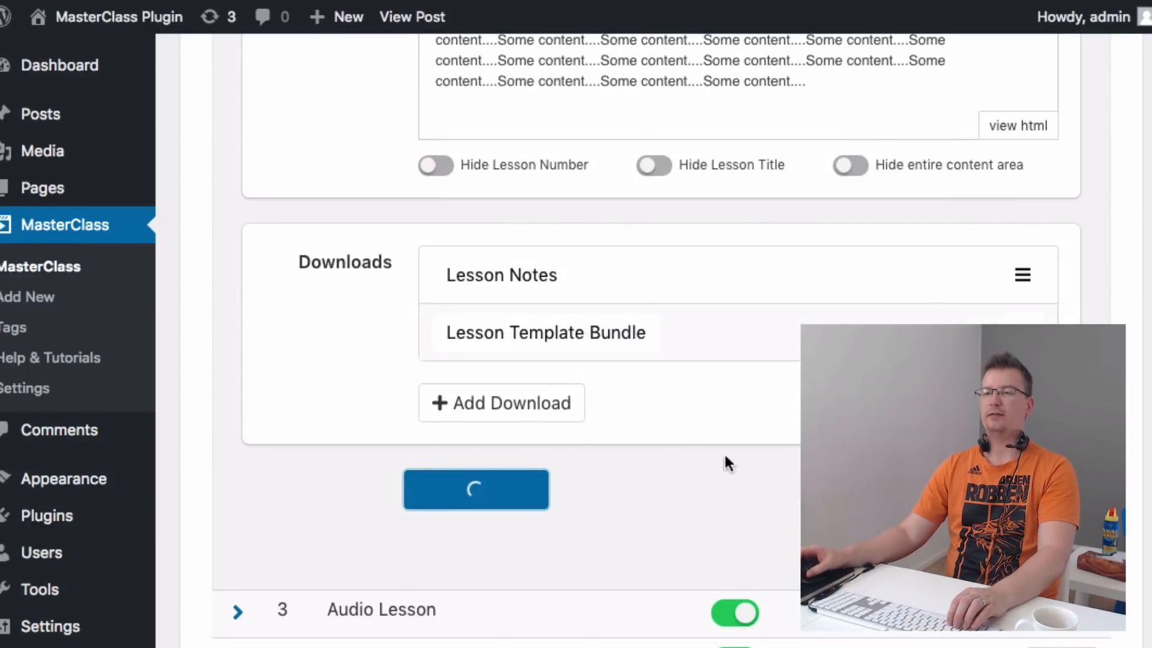
Enable Hide Lesson Number for lesson 2, save the changes and check the content area on the lesson page.
{"action": "scroll", "coordinate": [729, 396], "scroll_direction": "up", "scroll_amount": 4}
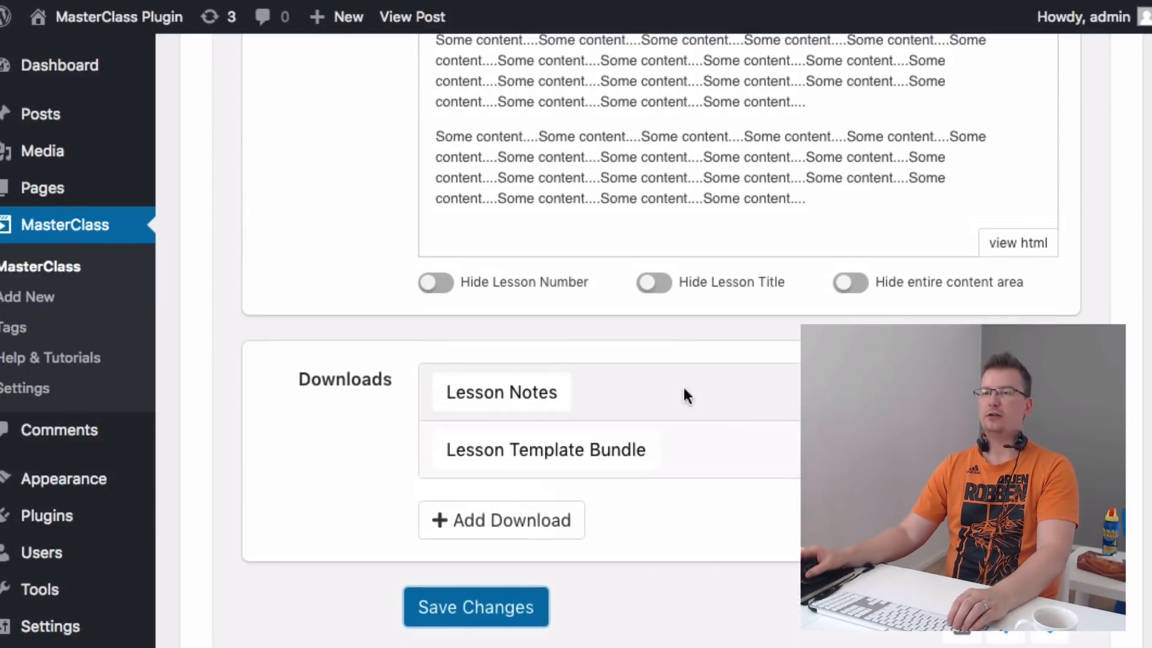
{"action": "left_click", "coordinate": [503, 285]}
{"action": "left_click", "coordinate": [529, 606]}
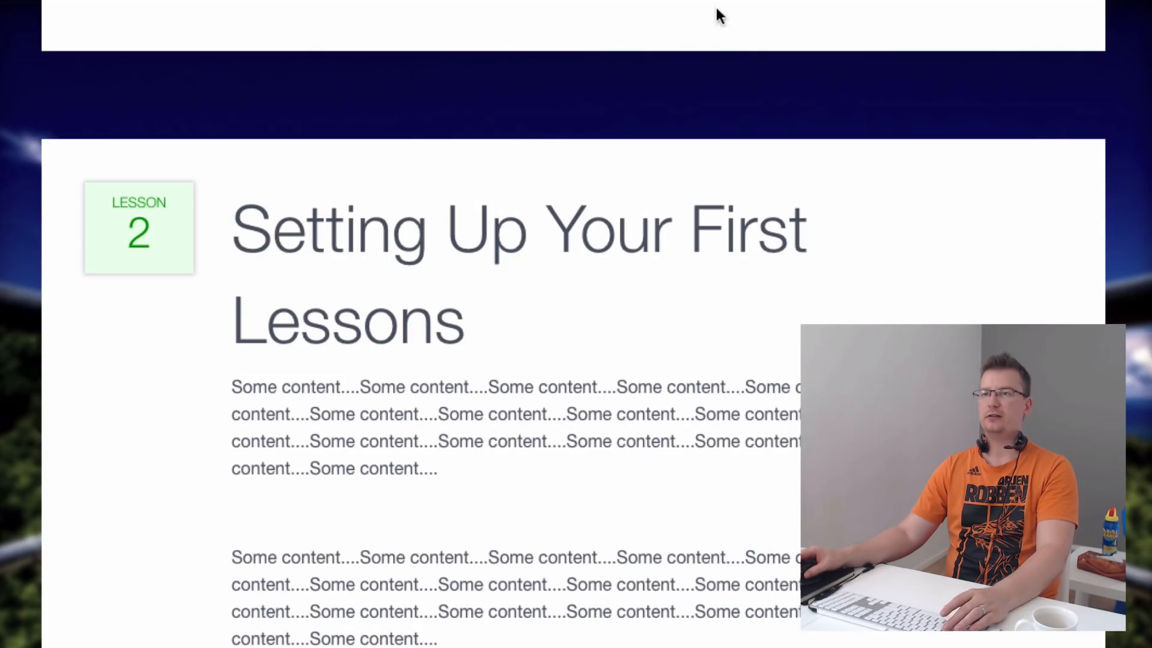
{"action": "scroll", "coordinate": [777, 307], "scroll_direction": "up", "scroll_amount": 10}
{"action": "scroll", "coordinate": [778, 300], "scroll_direction": "down", "scroll_amount": 10}
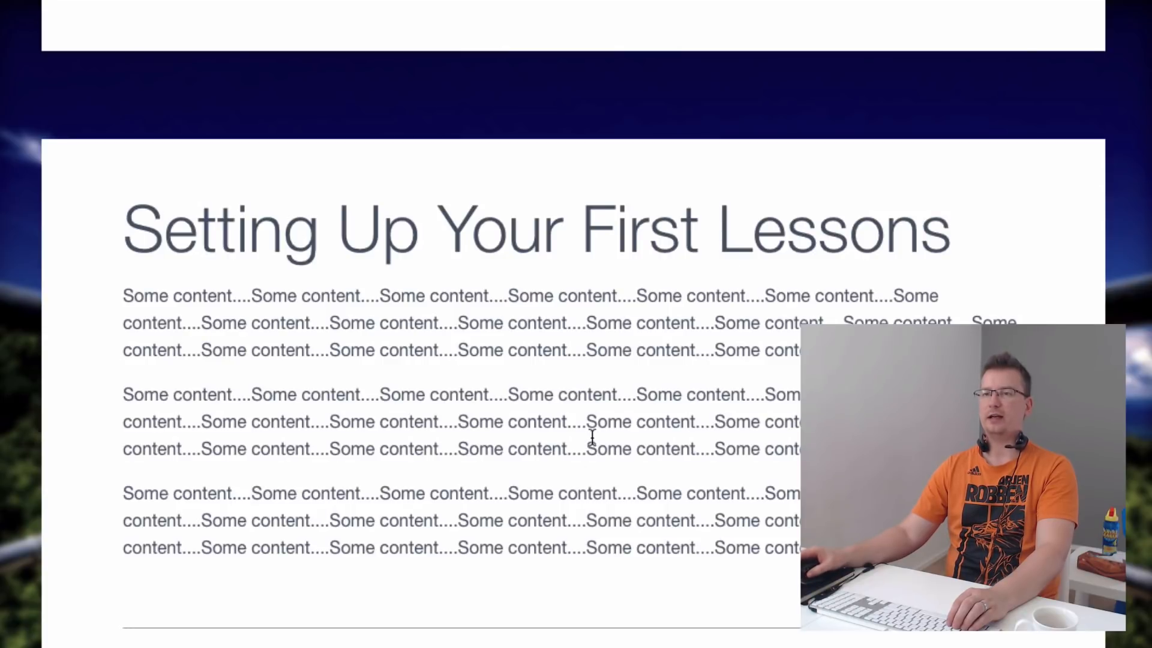
{"action": "scroll", "coordinate": [714, 593], "scroll_direction": "up", "scroll_amount": 10}
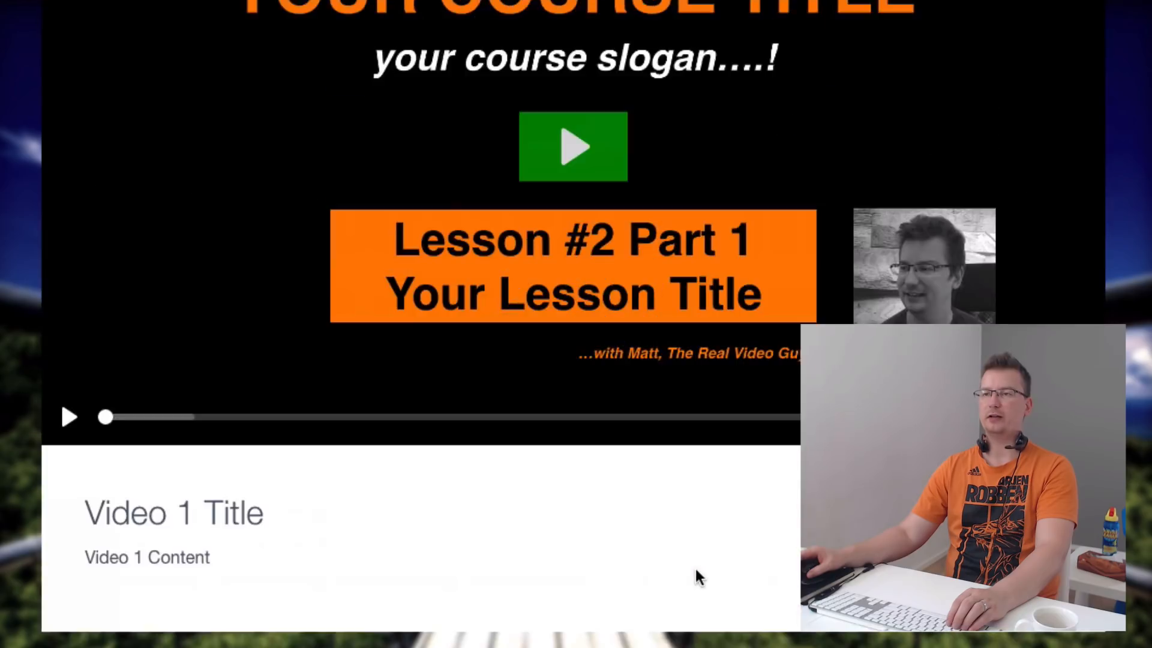
{"action": "scroll", "coordinate": [694, 576], "scroll_direction": "down", "scroll_amount": 8}
{"action": "scroll", "coordinate": [696, 573], "scroll_direction": "up", "scroll_amount": 1}
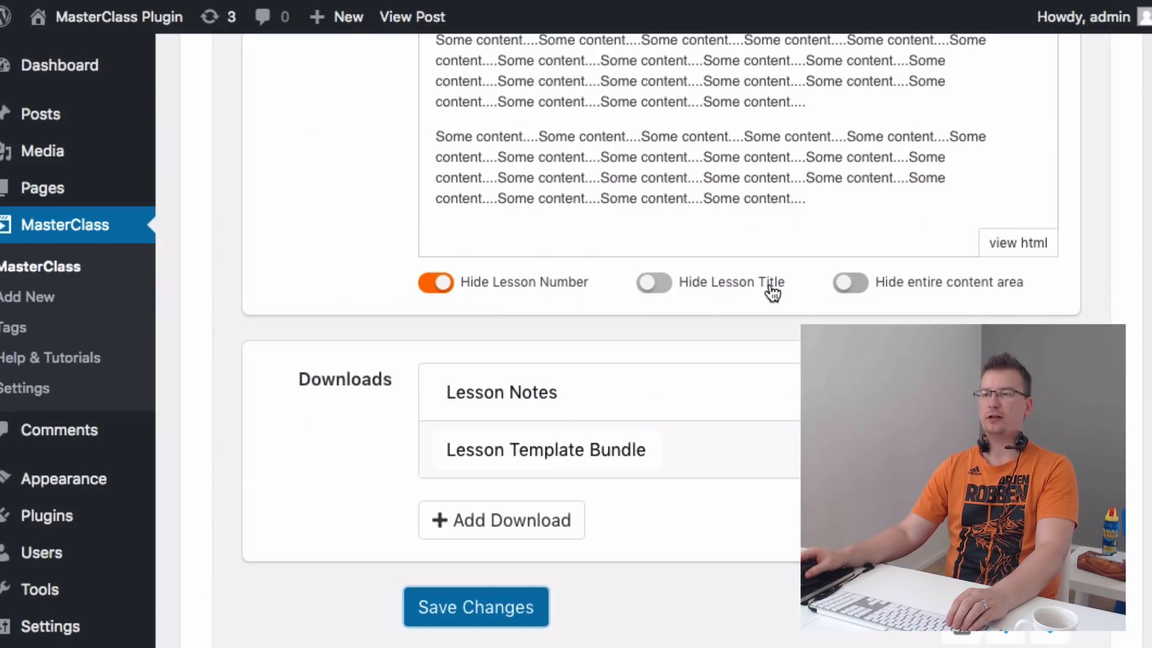
Enable Hide Lesson Title for lesson 2 as well, save, and review the lesson page down to the Discussions section.
{"action": "left_click", "coordinate": [772, 292]}
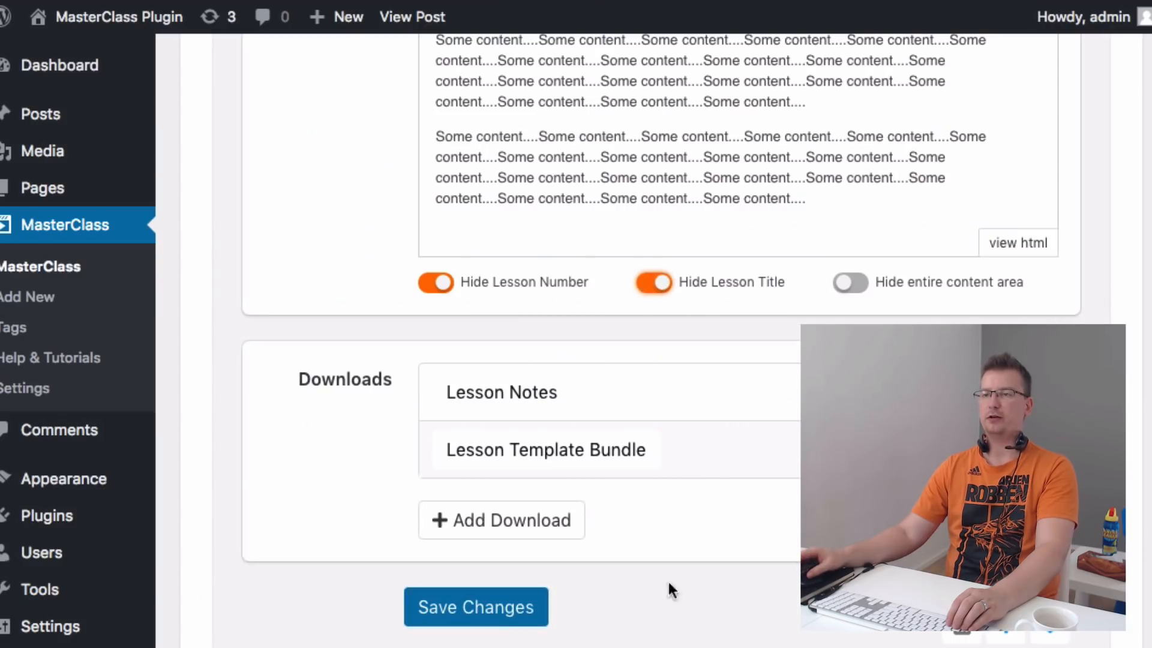
{"action": "left_click", "coordinate": [531, 612]}
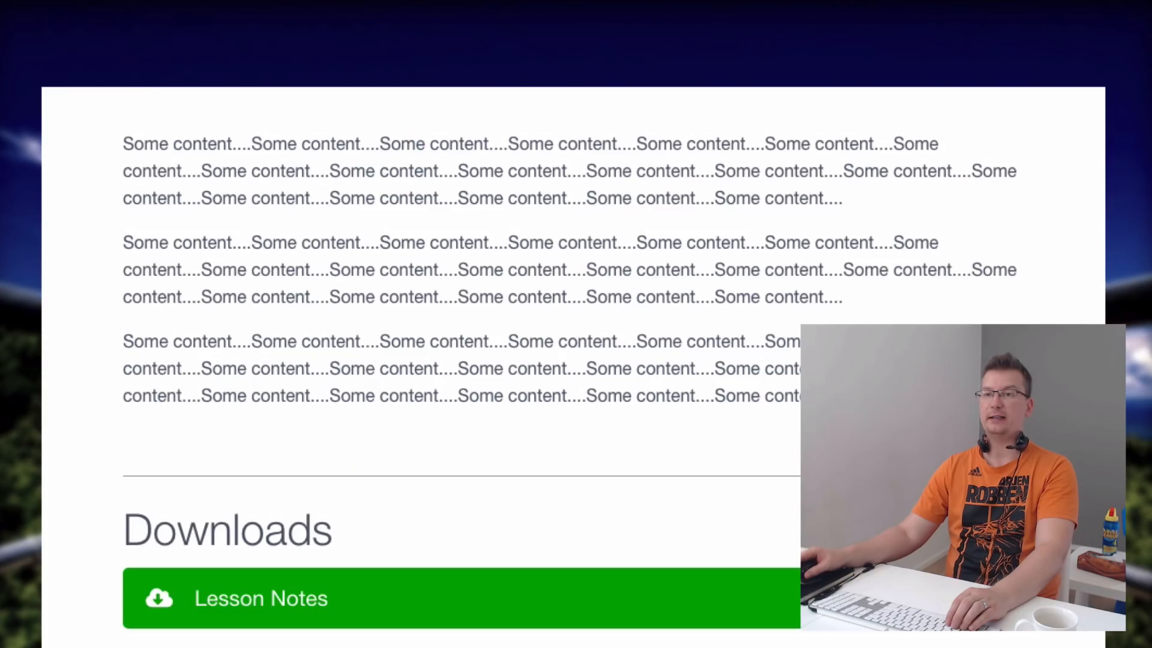
{"action": "scroll", "coordinate": [573, 324], "scroll_direction": "up", "scroll_amount": 1}
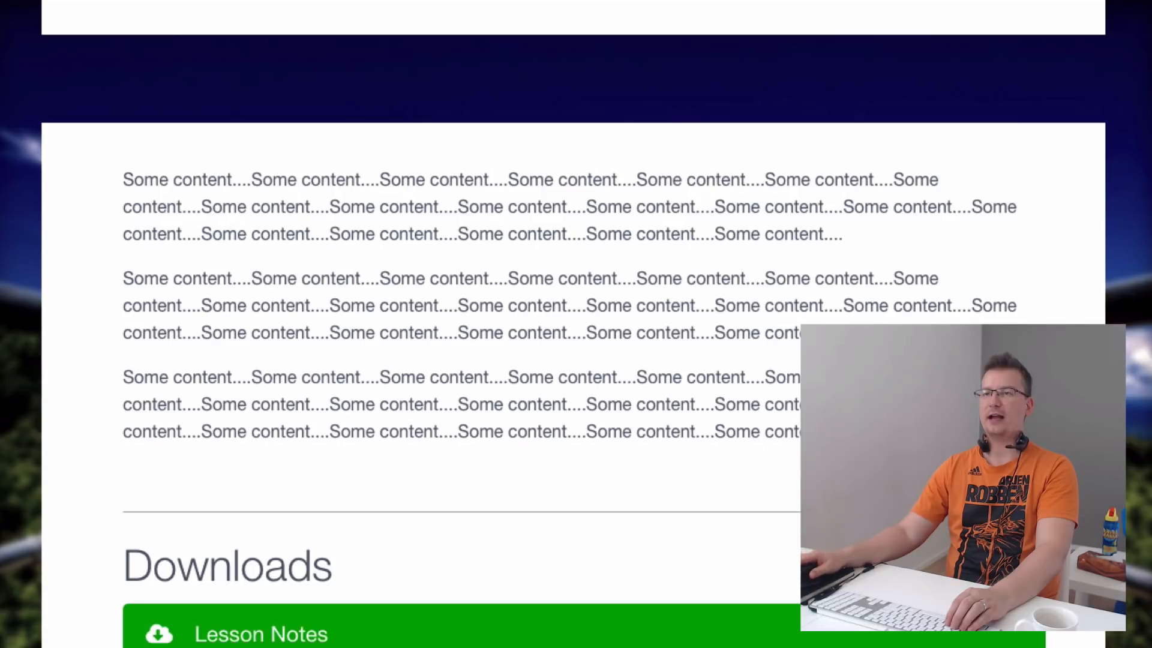
{"action": "scroll", "coordinate": [774, 186], "scroll_direction": "down", "scroll_amount": 10}
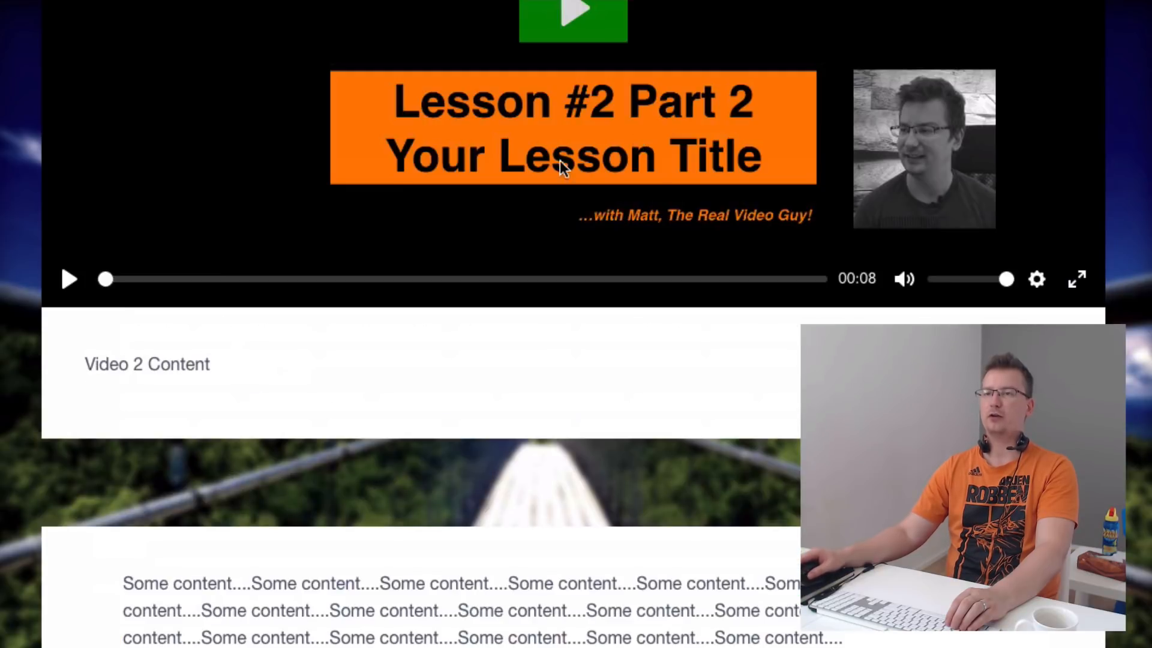
{"action": "scroll", "coordinate": [427, 371], "scroll_direction": "down", "scroll_amount": 1}
{"action": "scroll", "coordinate": [425, 372], "scroll_direction": "down", "scroll_amount": 15}
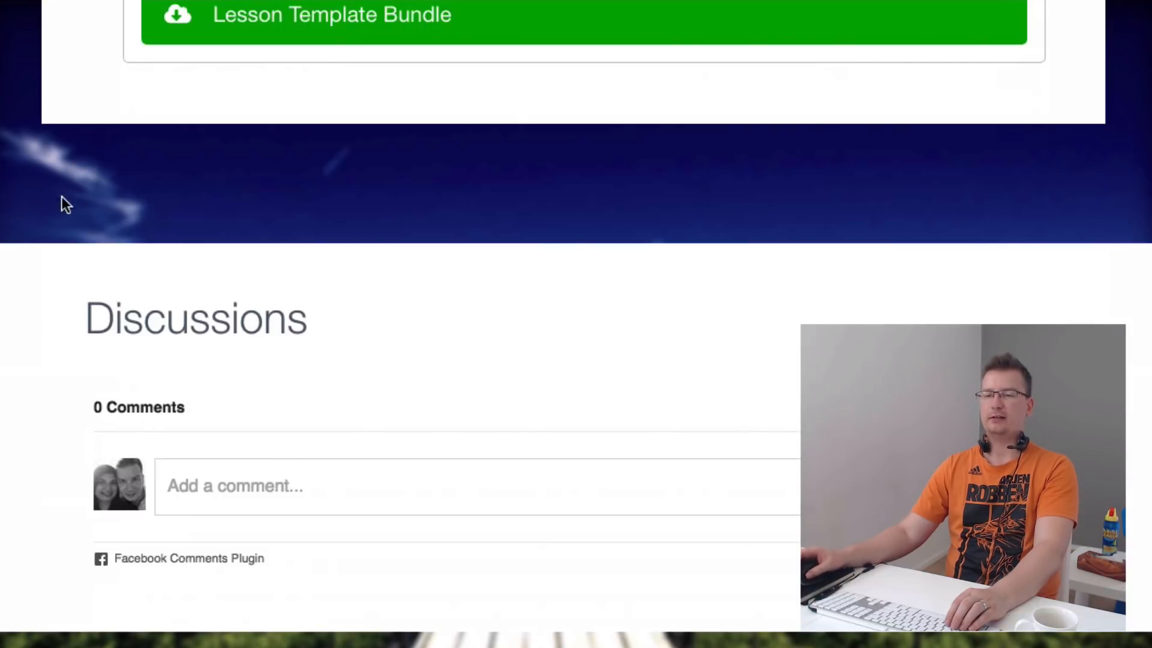
{"action": "scroll", "coordinate": [676, 443], "scroll_direction": "up", "scroll_amount": 10}
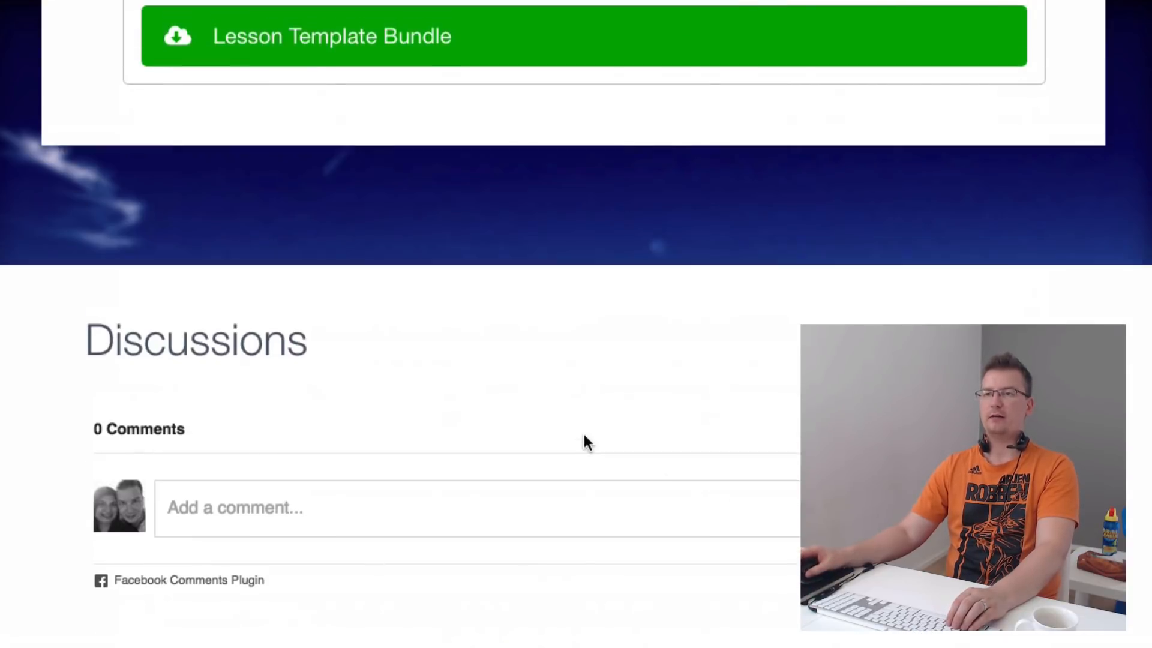
{"action": "scroll", "coordinate": [490, 243], "scroll_direction": "down", "scroll_amount": 2}
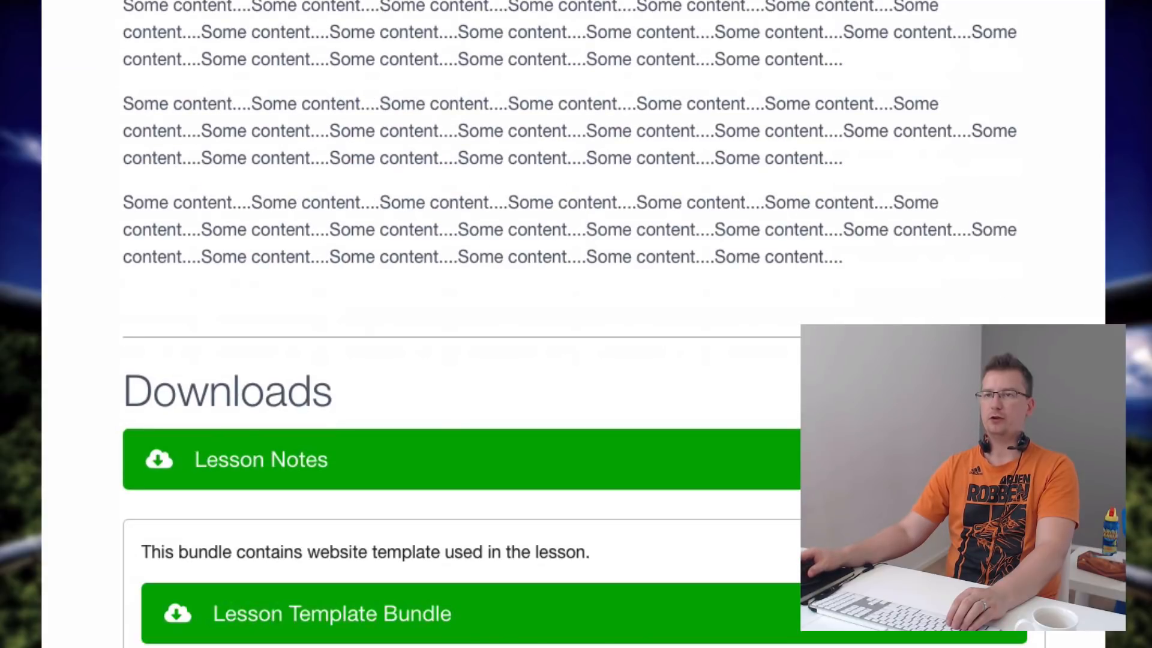
Enable Hide entire content area for lesson 2, save, and check the lesson page's videos and Discussions section.
{"action": "key", "text": "ctrl+Tab"}
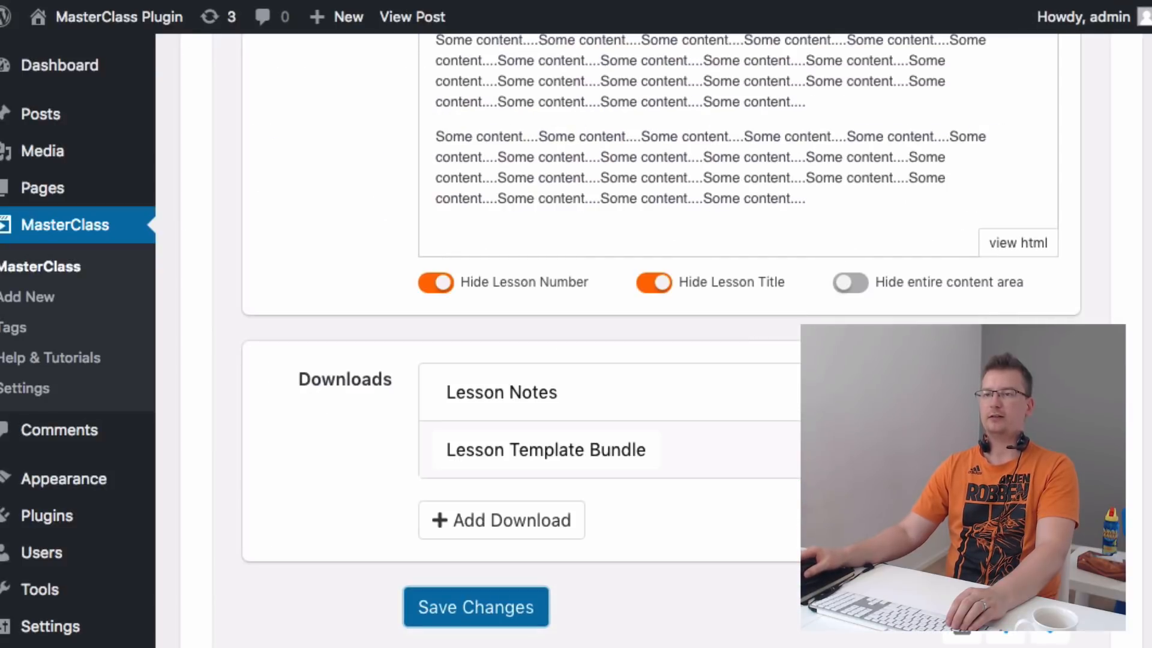
{"action": "left_click", "coordinate": [978, 289]}
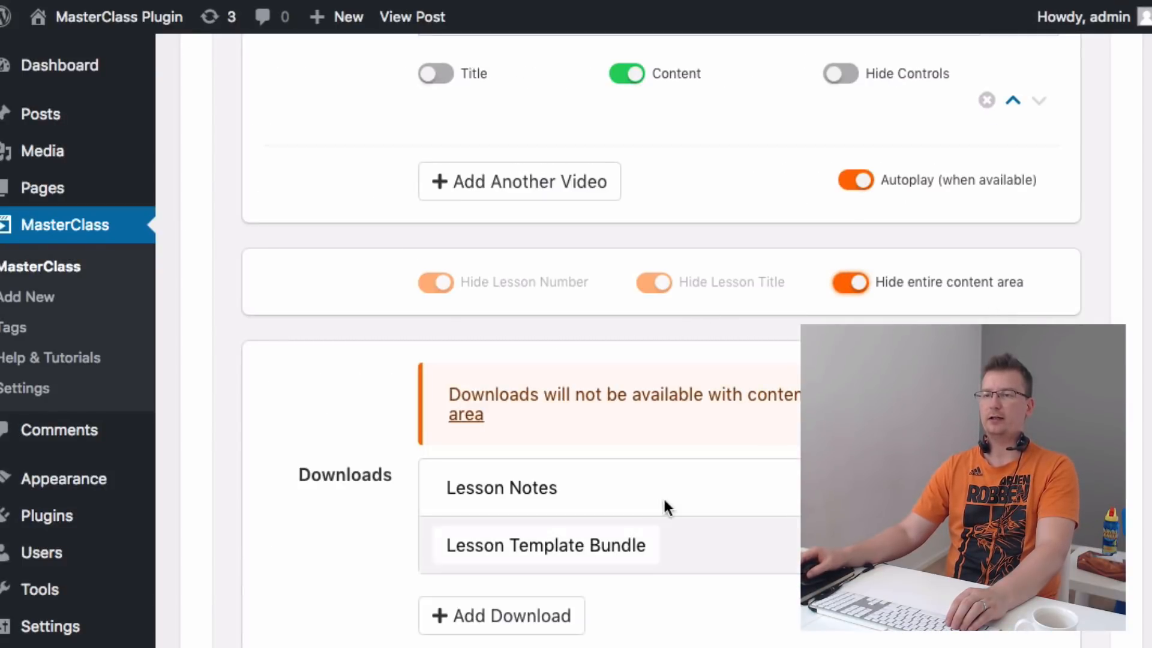
{"action": "scroll", "coordinate": [621, 461], "scroll_direction": "down", "scroll_amount": 1}
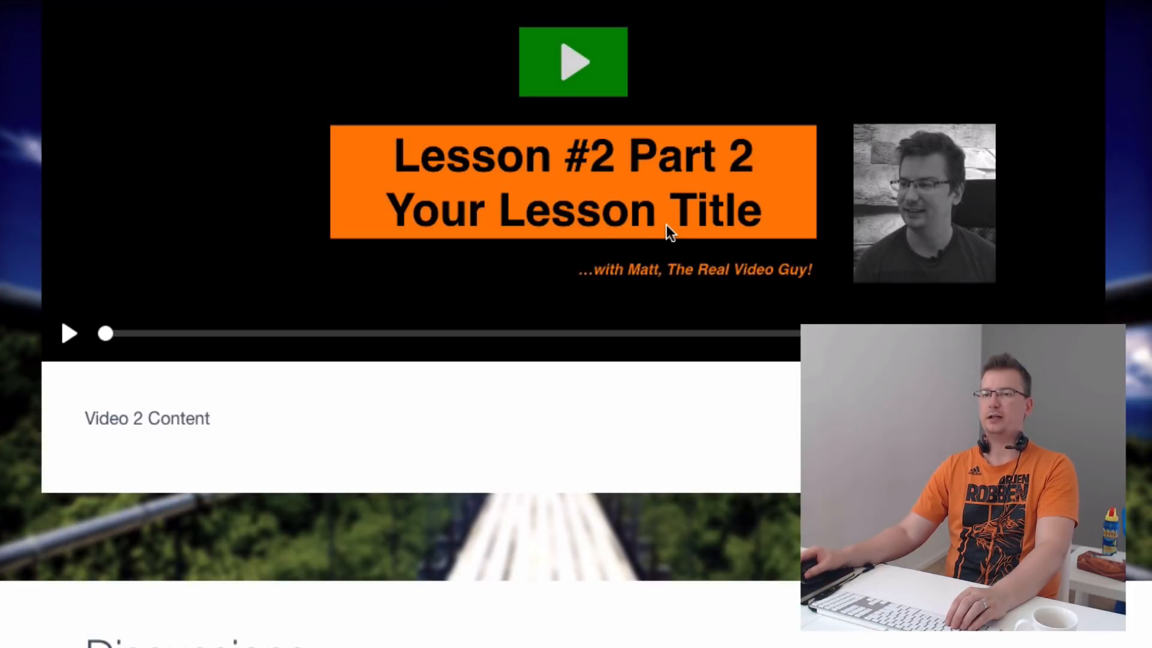
{"action": "scroll", "coordinate": [440, 462], "scroll_direction": "down", "scroll_amount": 8}
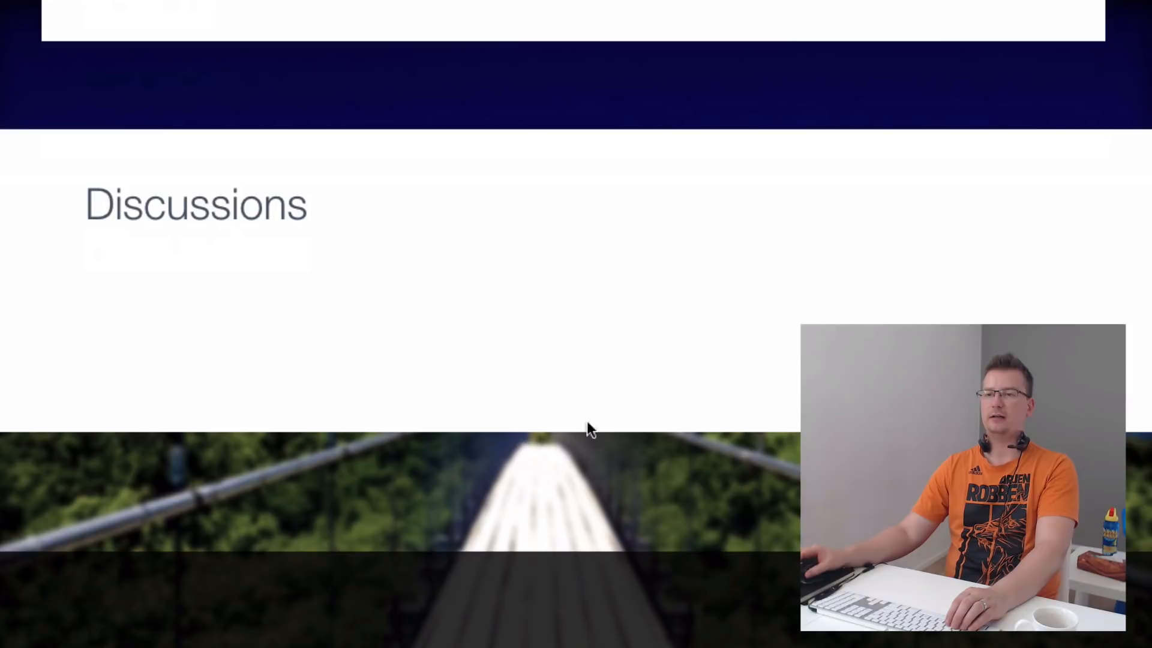
{"action": "scroll", "coordinate": [587, 421], "scroll_direction": "up", "scroll_amount": 4}
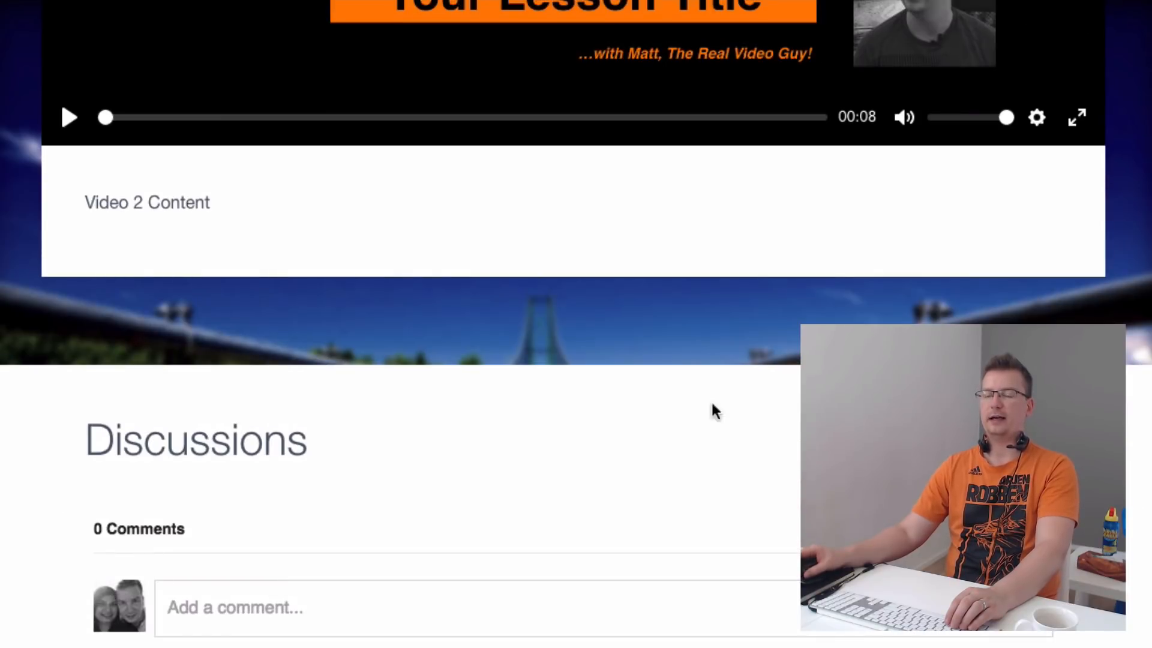
{"action": "scroll", "coordinate": [553, 288], "scroll_direction": "up", "scroll_amount": 4}
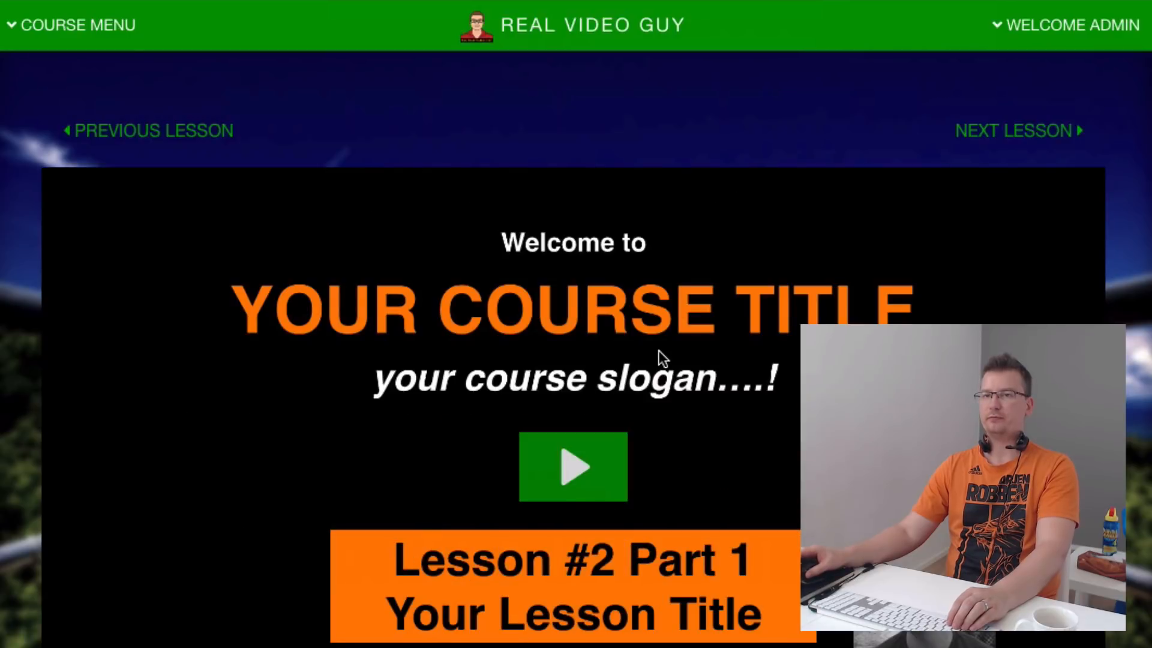
{"action": "scroll", "coordinate": [635, 289], "scroll_direction": "down", "scroll_amount": 1}
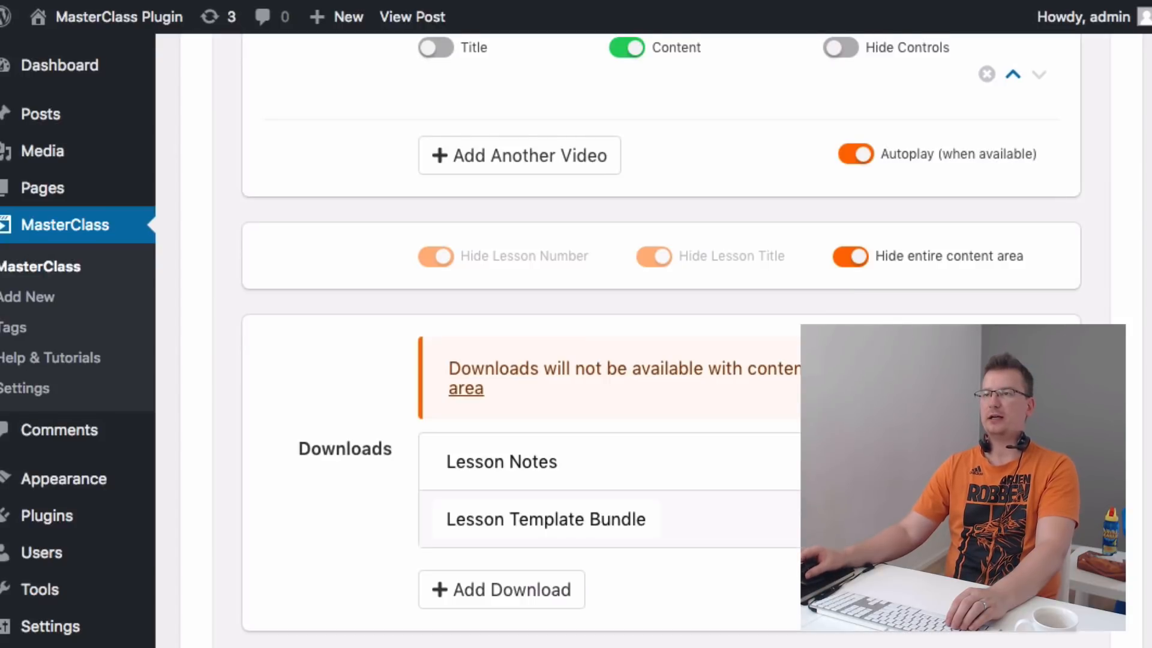
Turn off Autoplay (when available) for lesson 2's videos and bring up the updated lesson page.
{"action": "scroll", "coordinate": [790, 405], "scroll_direction": "up", "scroll_amount": 8}
{"action": "scroll", "coordinate": [798, 411], "scroll_direction": "up", "scroll_amount": 10}
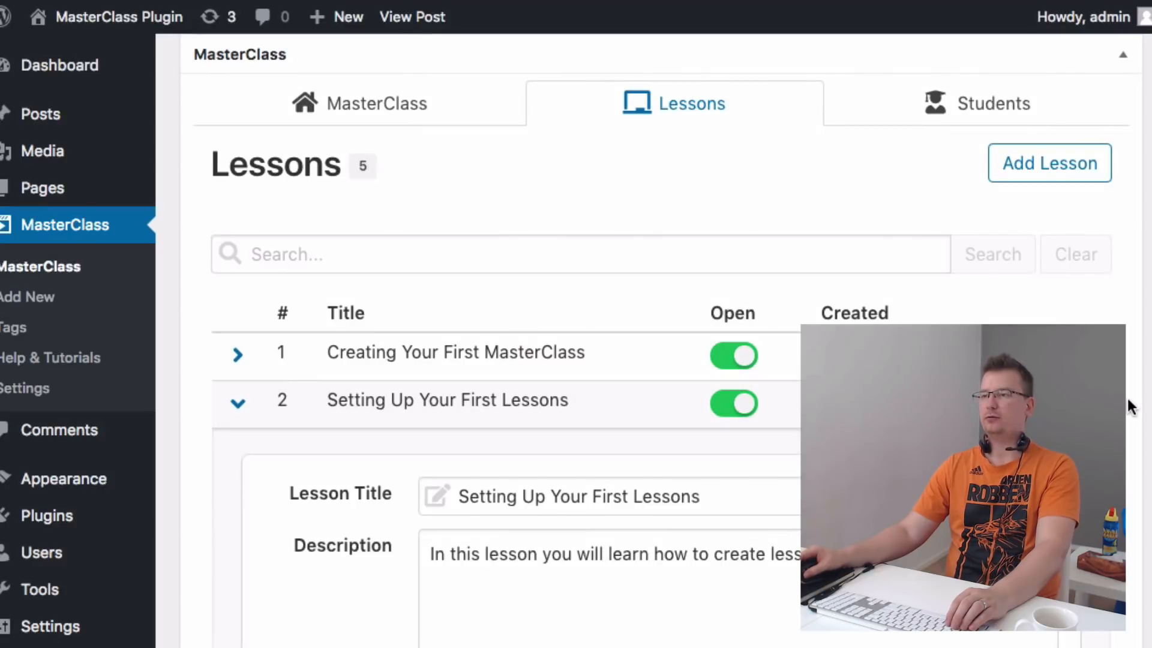
{"action": "scroll", "coordinate": [1126, 404], "scroll_direction": "down", "scroll_amount": 7}
{"action": "scroll", "coordinate": [660, 336], "scroll_direction": "down", "scroll_amount": 5}
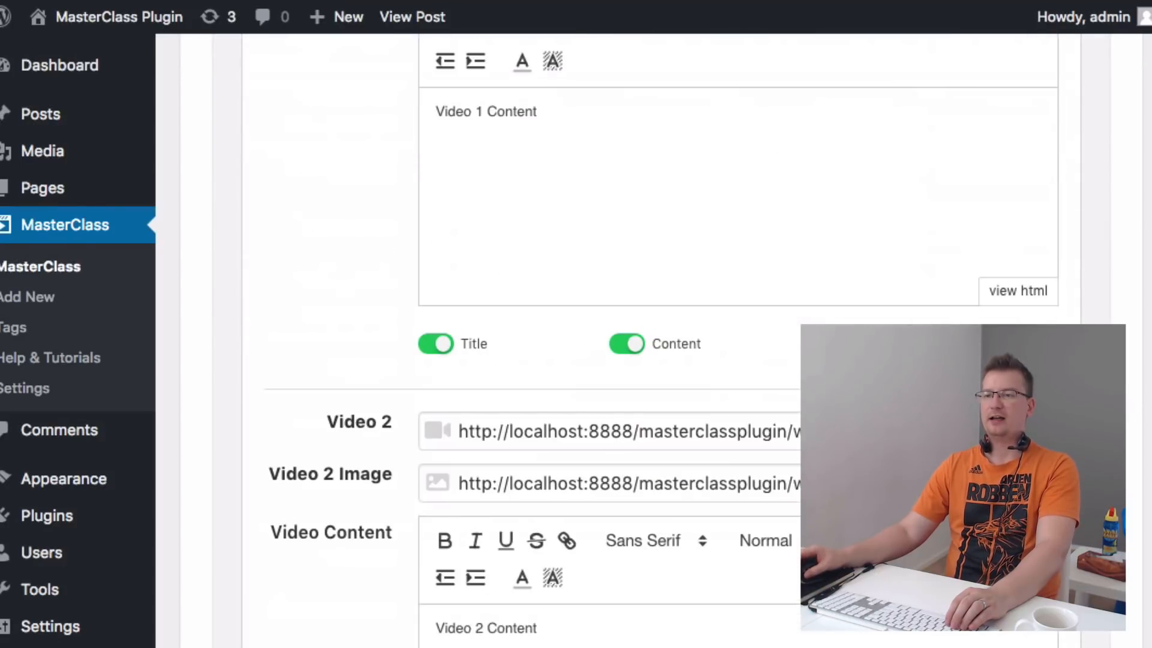
{"action": "scroll", "coordinate": [660, 336], "scroll_direction": "down", "scroll_amount": 10}
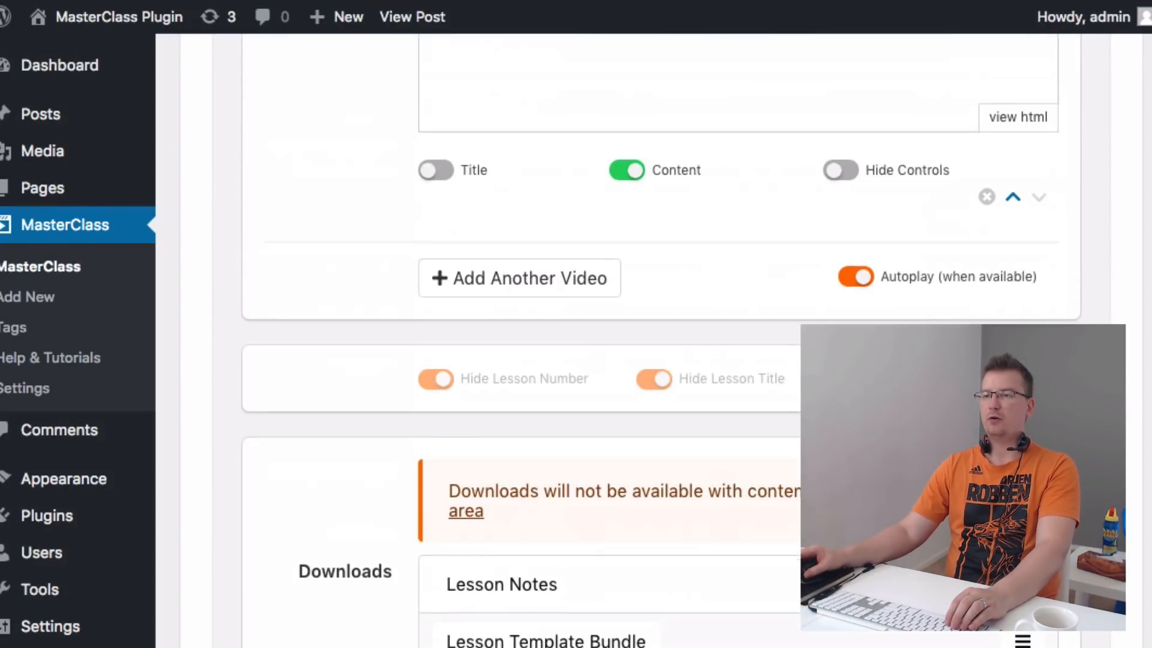
{"action": "left_click", "coordinate": [933, 284]}
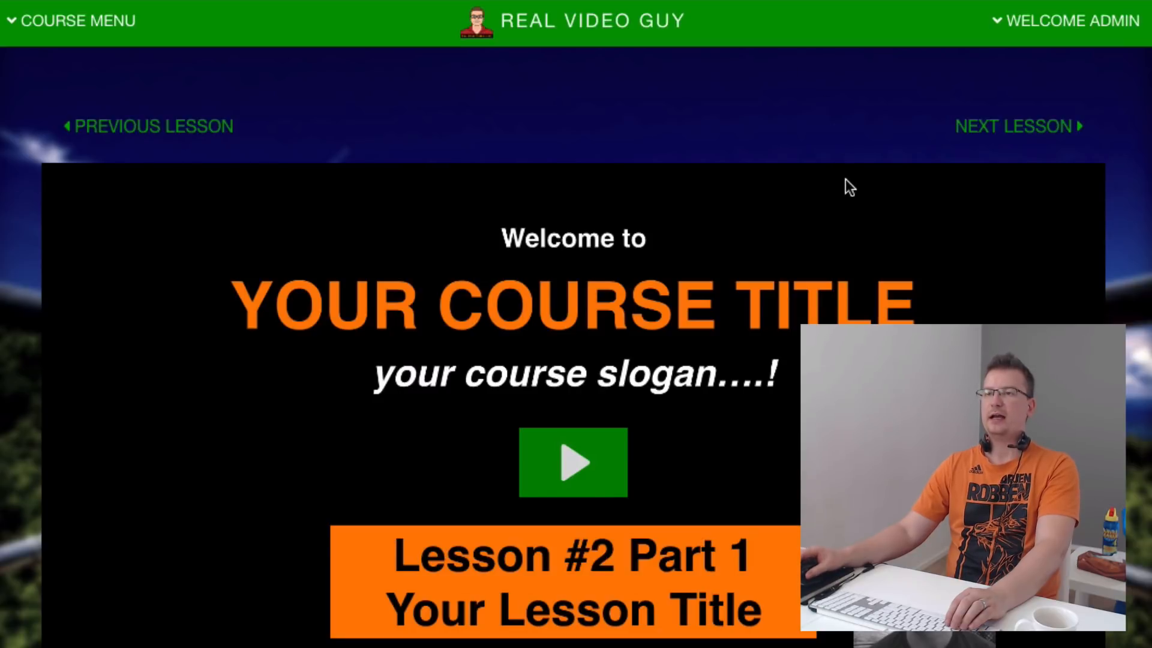
Examine lesson 2's page to check how both videos, their content sections and the Discussions area appear with autoplay off.
{"action": "scroll", "coordinate": [514, 210], "scroll_direction": "down", "scroll_amount": 10}
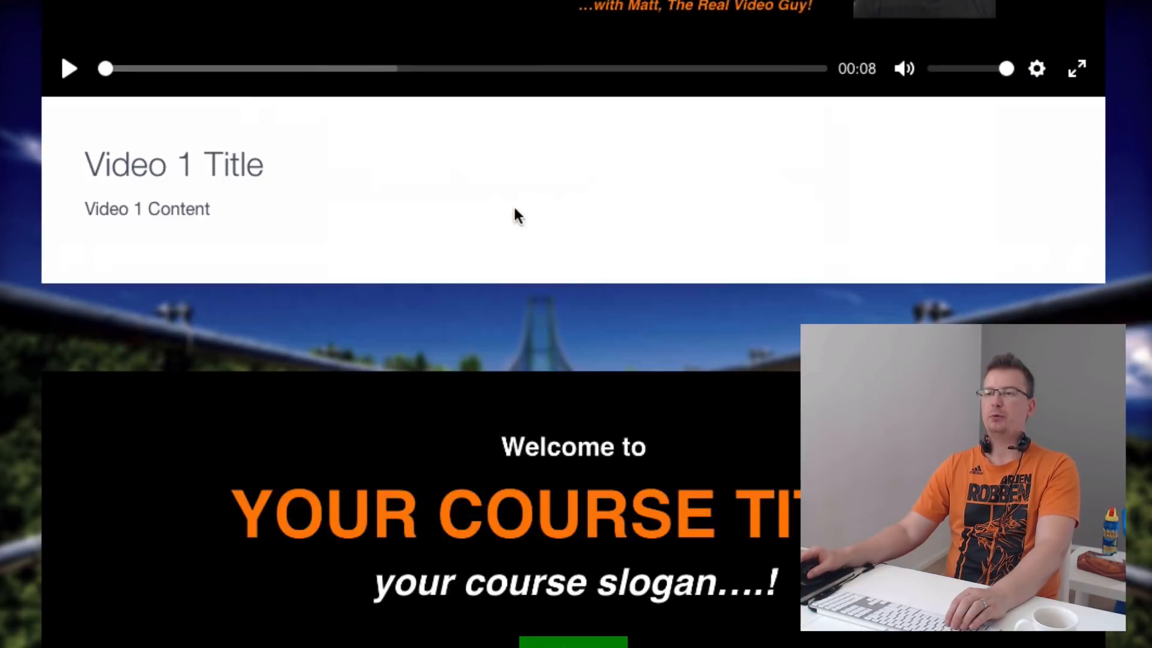
{"action": "scroll", "coordinate": [661, 290], "scroll_direction": "down", "scroll_amount": 7}
{"action": "scroll", "coordinate": [660, 289], "scroll_direction": "up", "scroll_amount": 5}
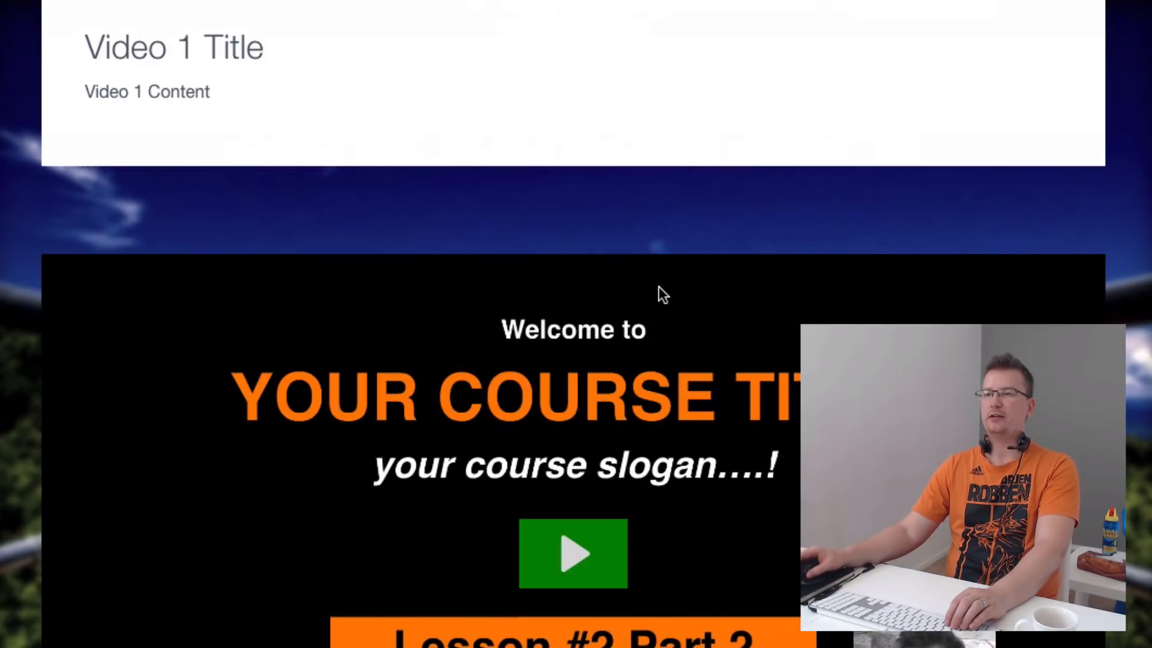
{"action": "scroll", "coordinate": [658, 288], "scroll_direction": "down", "scroll_amount": 9}
{"action": "scroll", "coordinate": [624, 107], "scroll_direction": "up", "scroll_amount": 3}
{"action": "scroll", "coordinate": [691, 376], "scroll_direction": "up", "scroll_amount": 3}
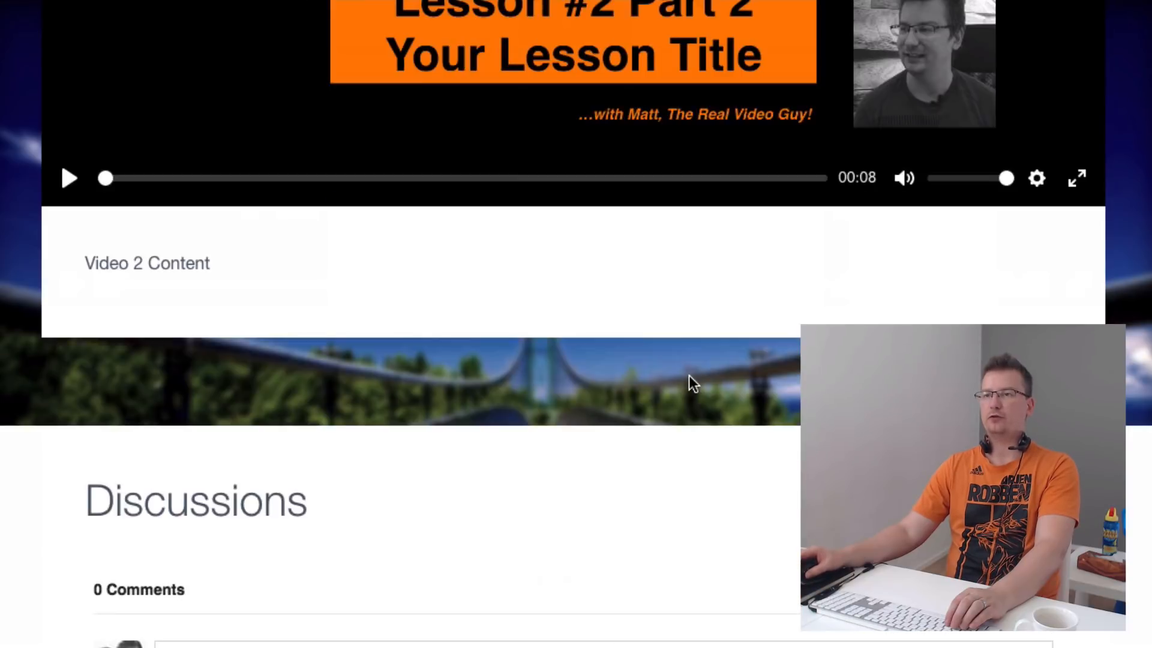
{"action": "scroll", "coordinate": [689, 376], "scroll_direction": "up", "scroll_amount": 7}
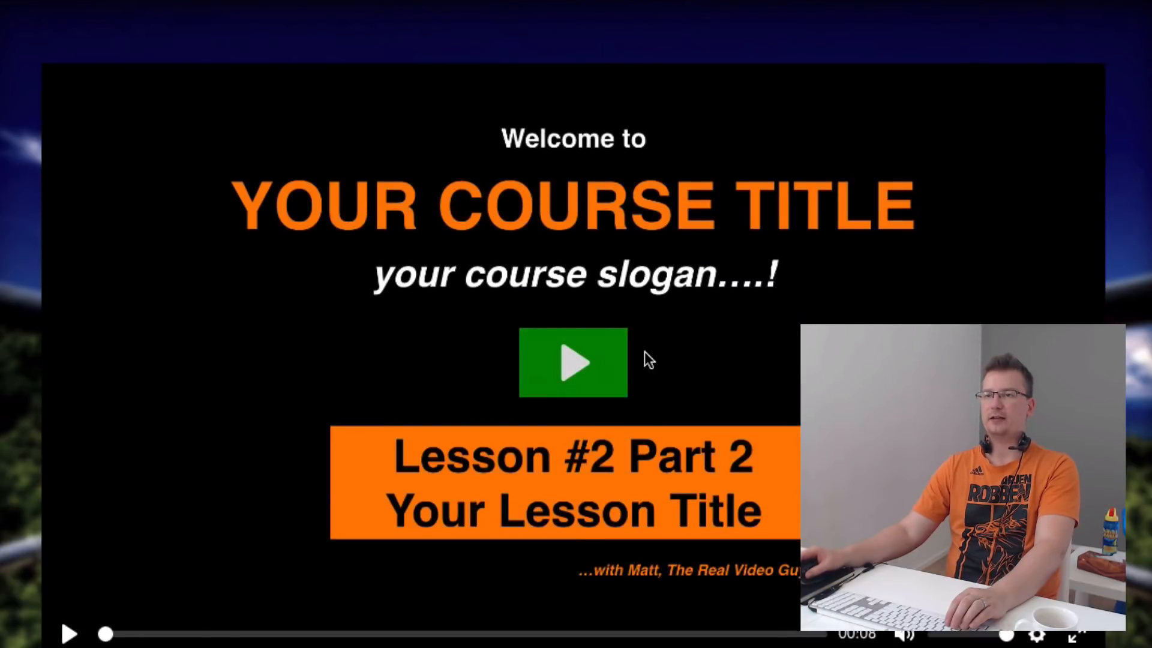
{"action": "scroll", "coordinate": [647, 360], "scroll_direction": "down", "scroll_amount": 5}
{"action": "scroll", "coordinate": [646, 360], "scroll_direction": "up", "scroll_amount": 8}
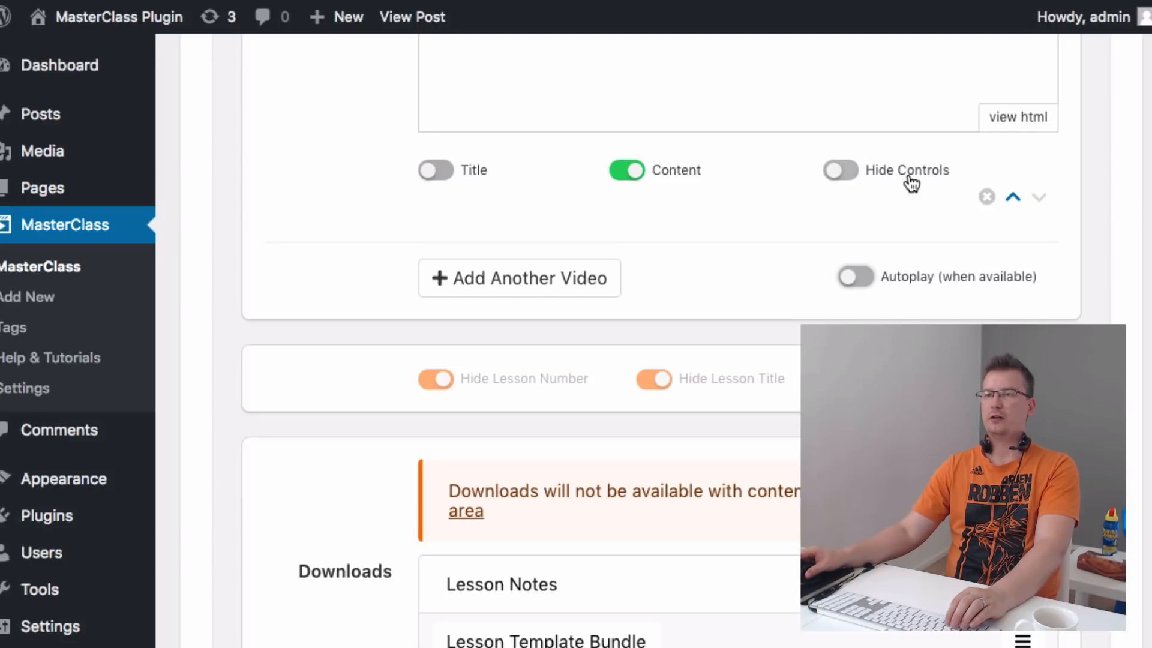
{"action": "scroll", "coordinate": [911, 185], "scroll_direction": "up", "scroll_amount": 1}
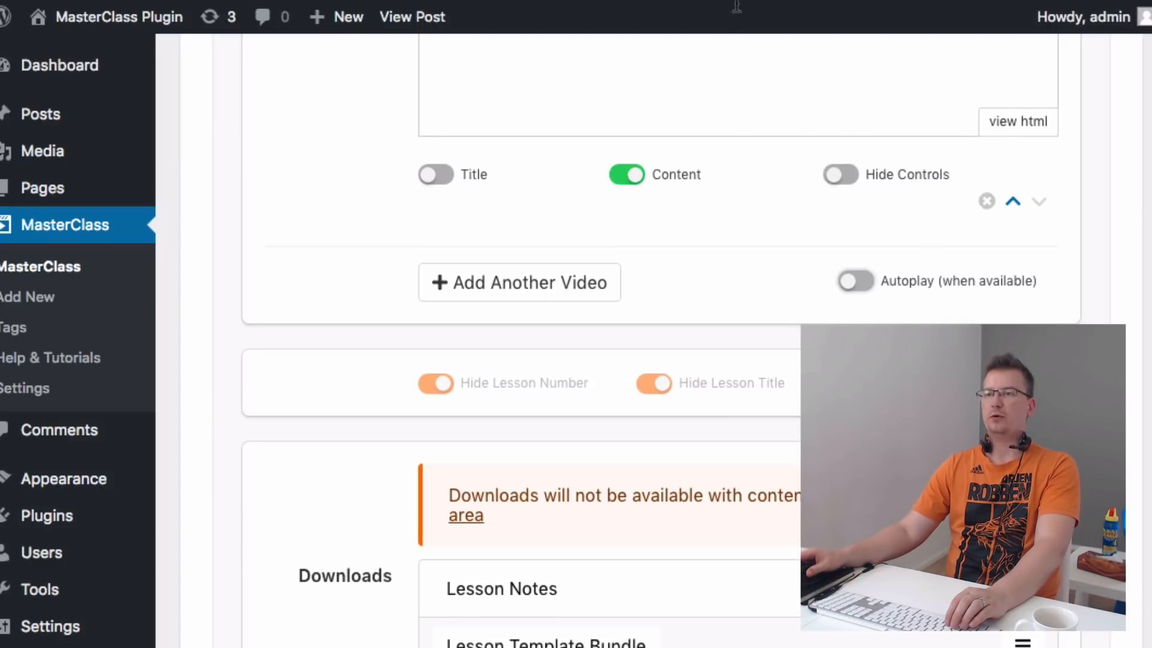
{"action": "scroll", "coordinate": [801, 252], "scroll_direction": "up", "scroll_amount": 6}
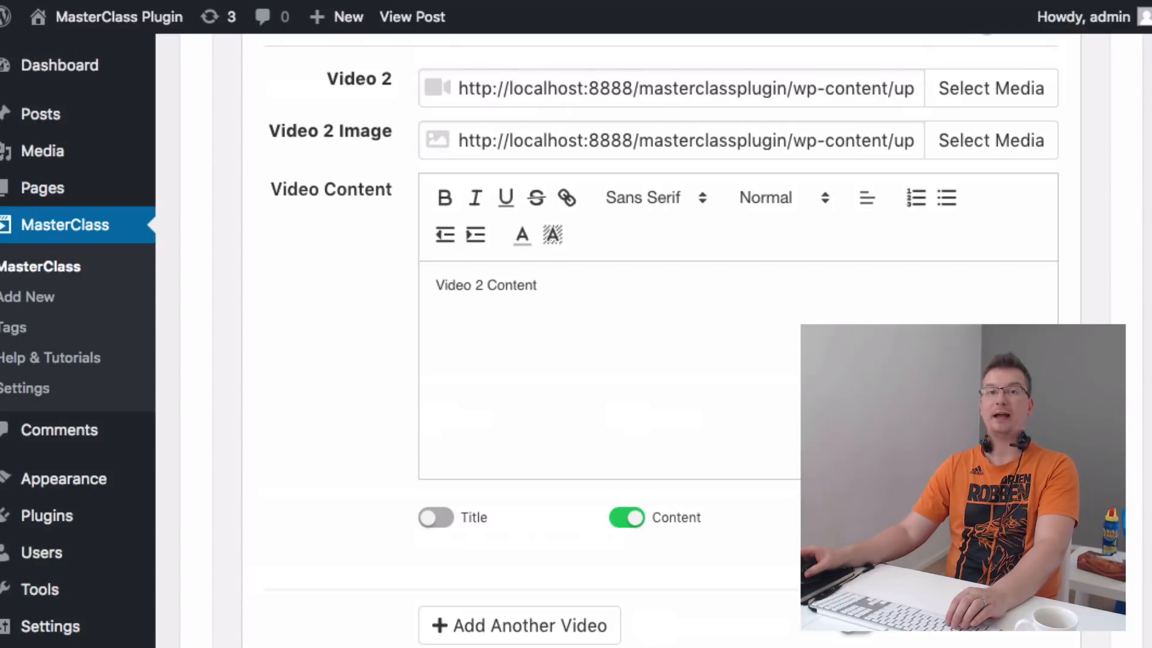
{"action": "scroll", "coordinate": [662, 340], "scroll_direction": "up", "scroll_amount": 1}
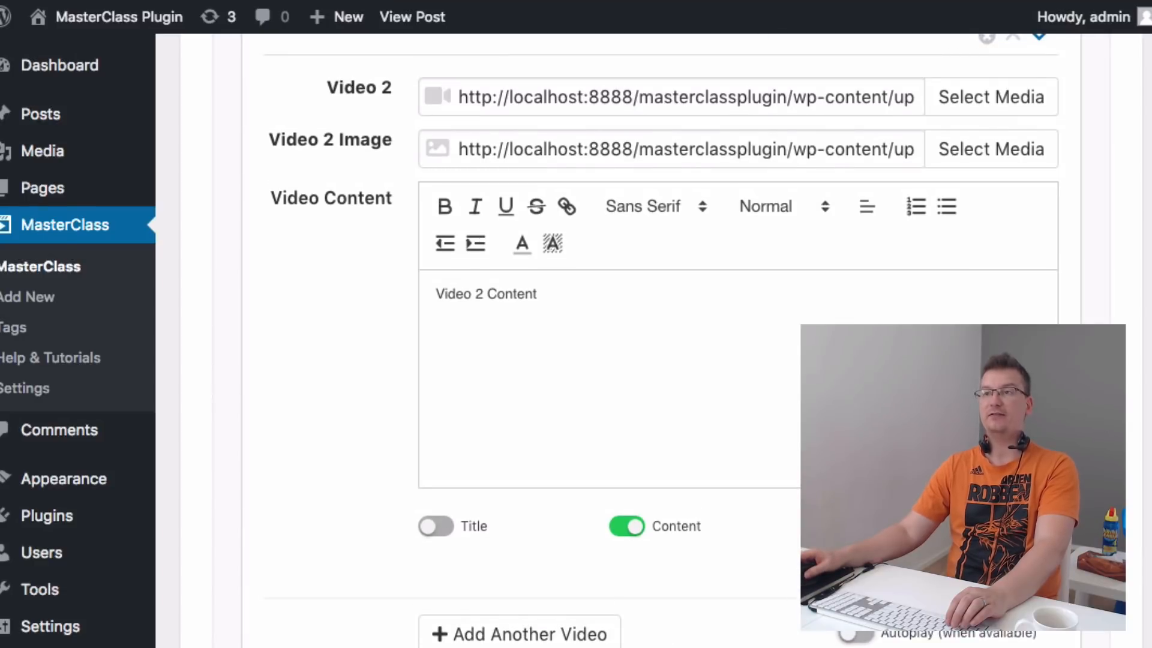